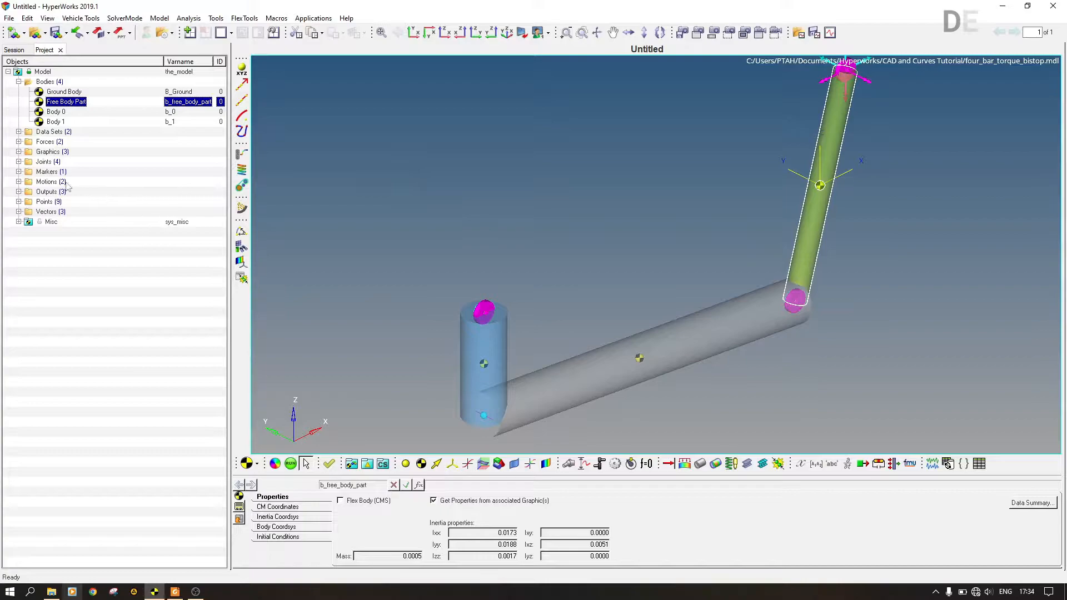
# Examine the Data Summary tables of the model's bodies and points, listing the existing points in the model tree
pyautogui.click(18, 202)
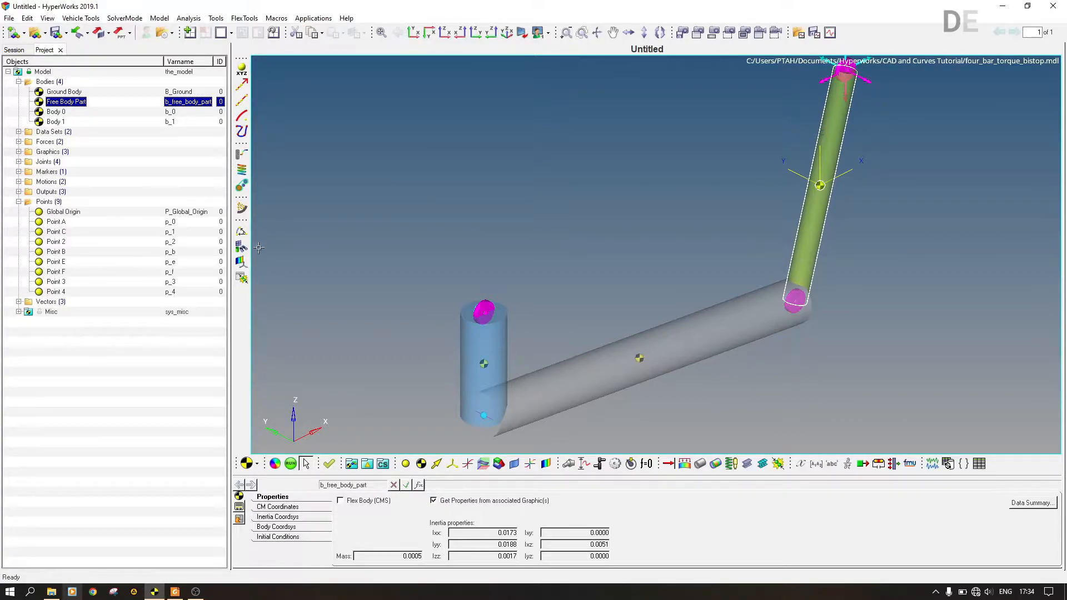
pyautogui.click(49, 203)
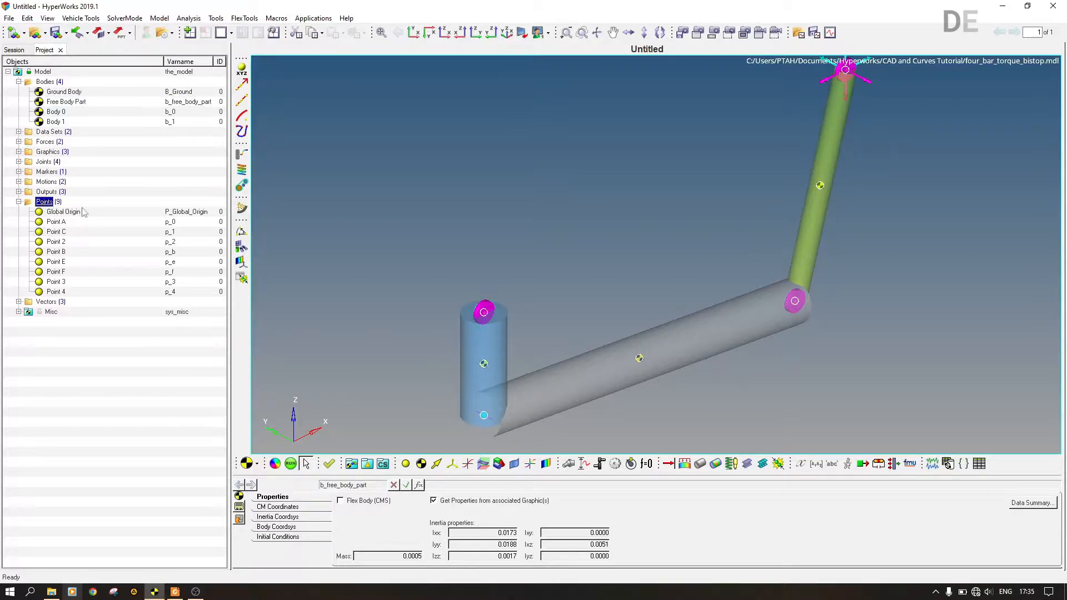
pyautogui.click(1033, 503)
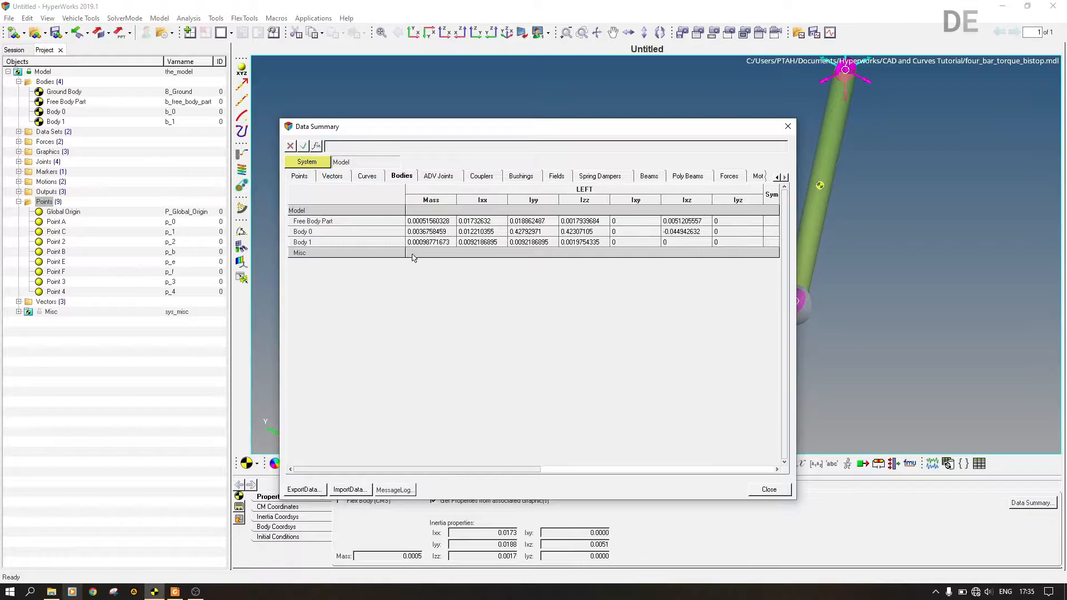
pyautogui.click(788, 126)
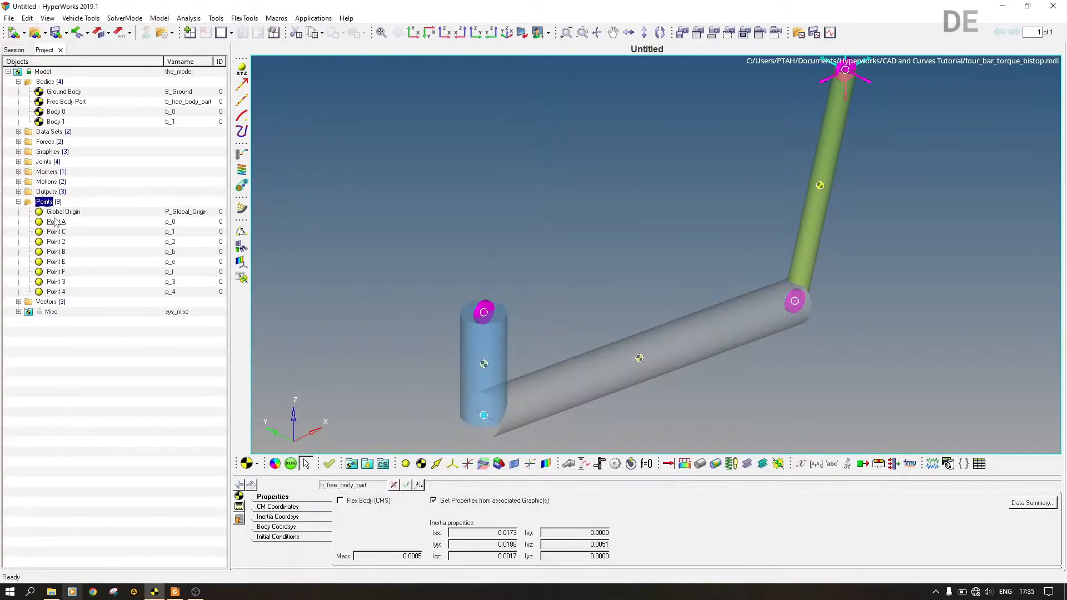
pyautogui.click(63, 213)
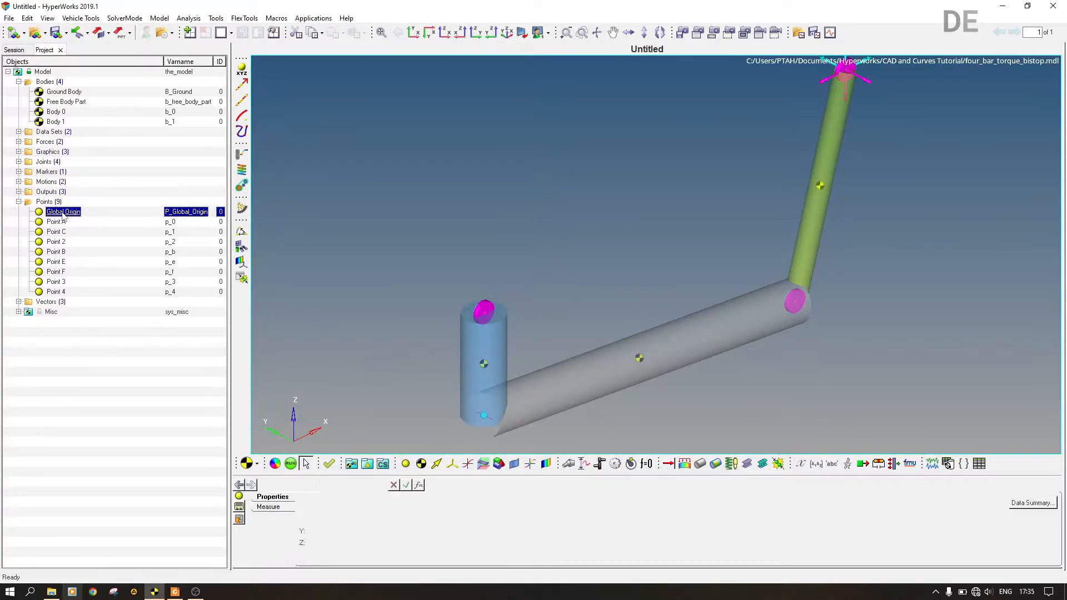
pyautogui.click(1030, 503)
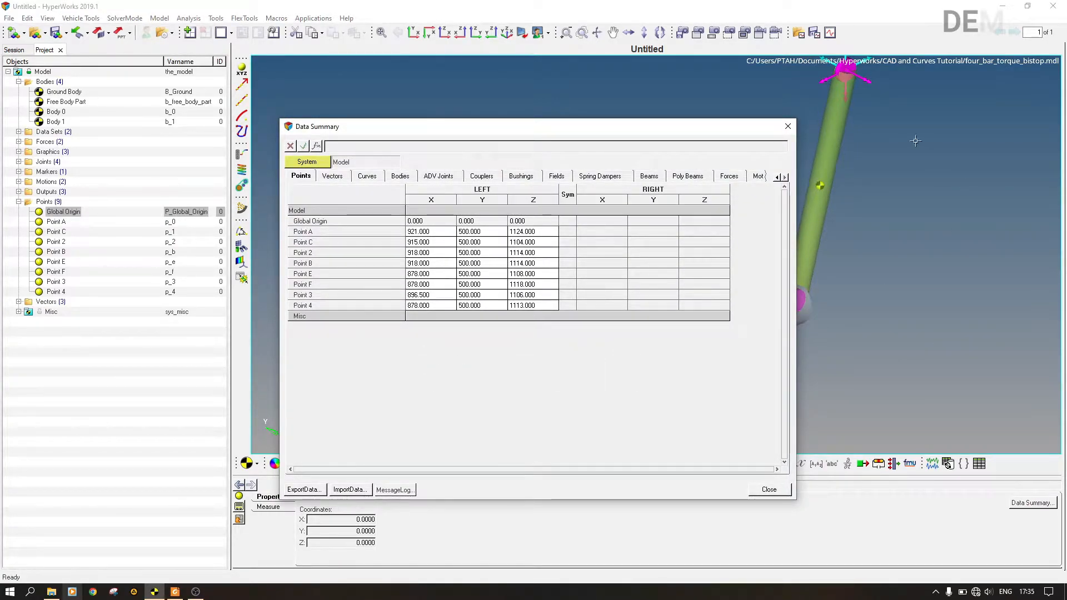
pyautogui.click(794, 129)
# Stop taking Free Body Part's properties from its graphics and set its mass to 1 and Ixx, Iyy and Izz to 1111
pyautogui.click(77, 105)
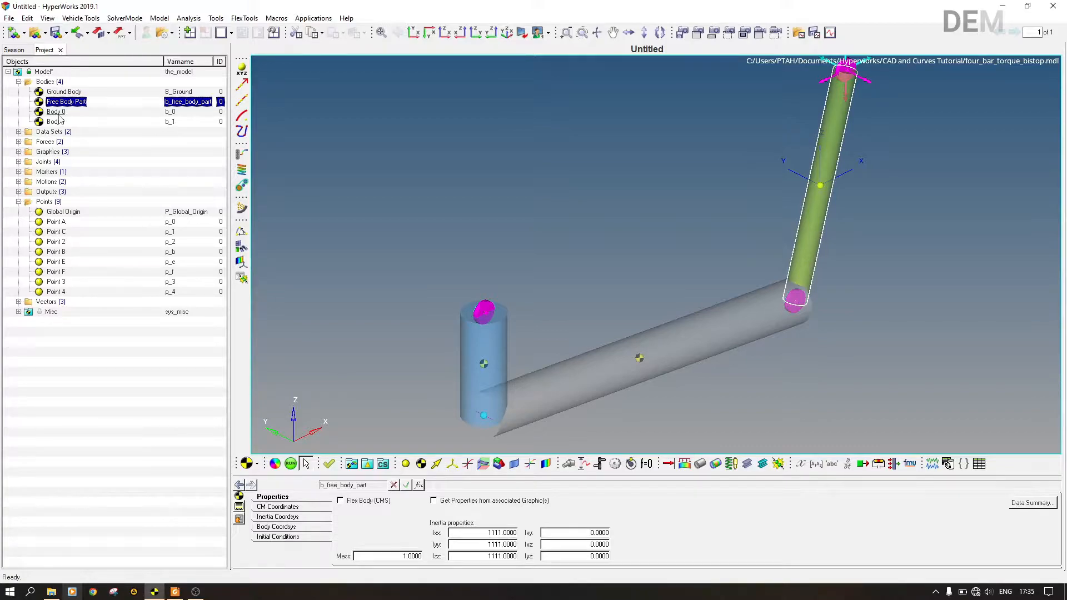
# Stop taking Body 0's properties from its graphics and set Ixx and Iyy to 1111, Izz to 11111 and mass to 1
pyautogui.click(59, 114)
pyautogui.click(493, 501)
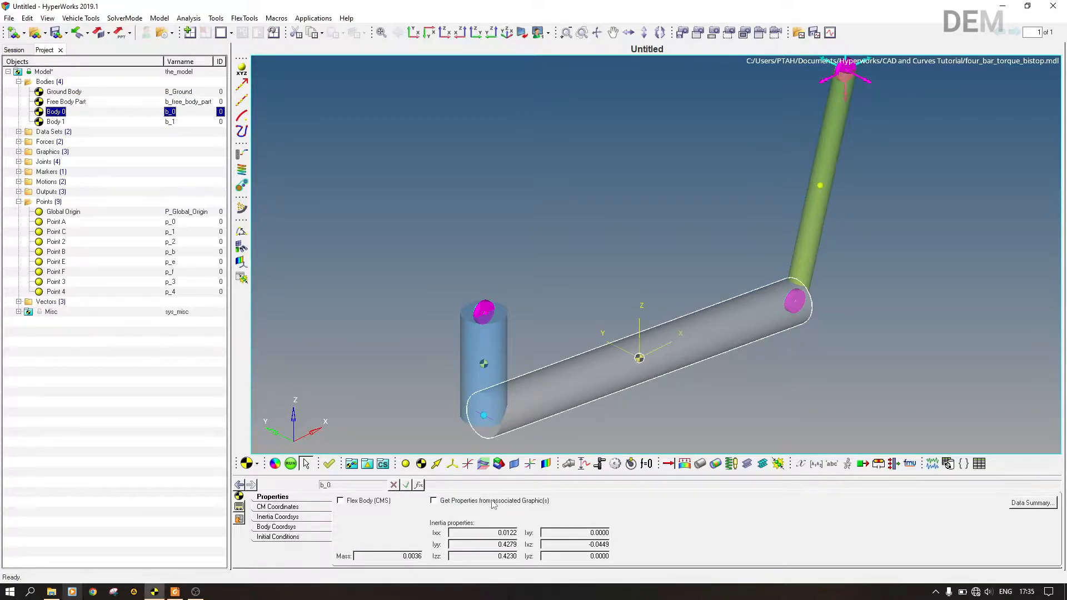
pyautogui.click(500, 532)
pyautogui.write('1111')
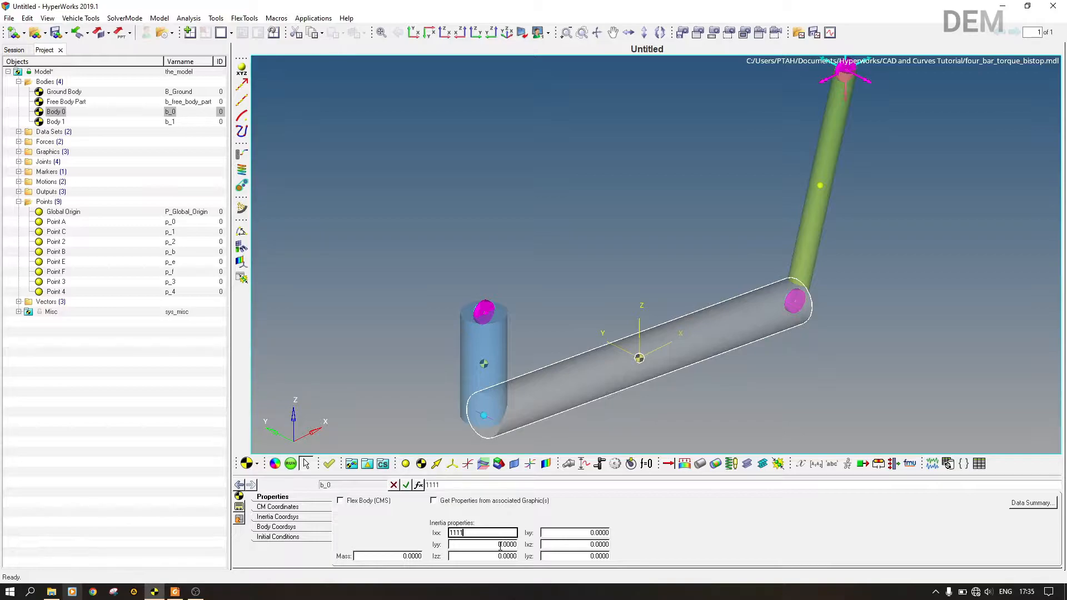
pyautogui.click(501, 545)
pyautogui.write('1111')
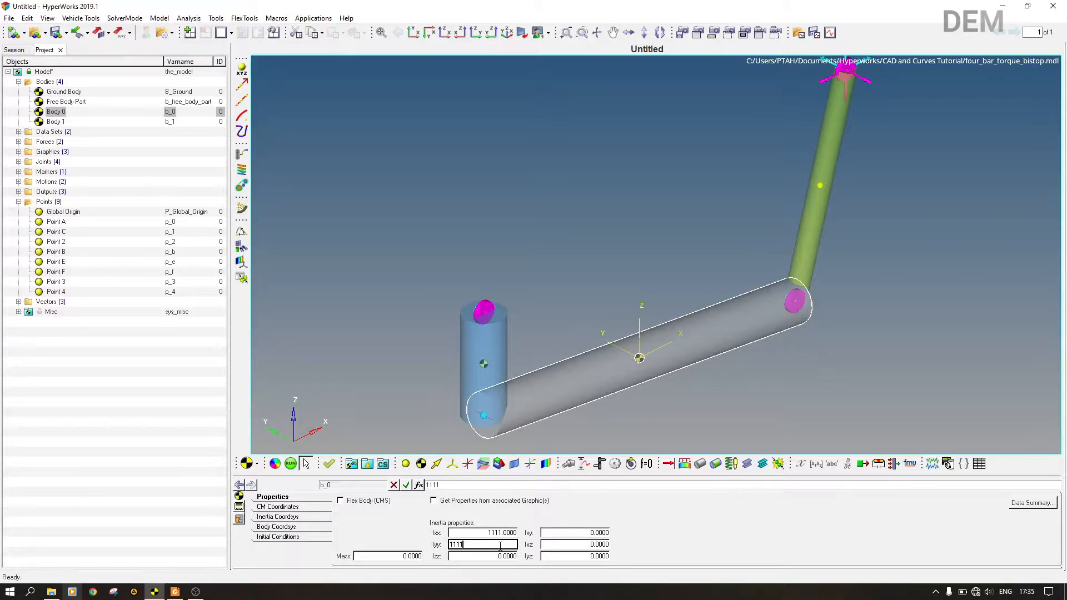
pyautogui.click(500, 556)
pyautogui.write('1')
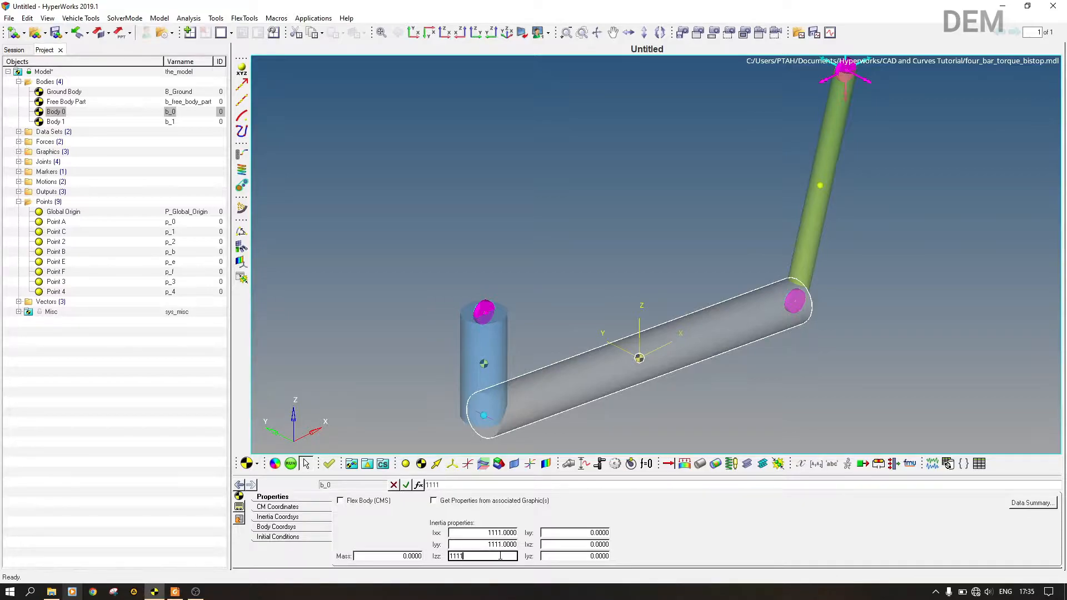
pyautogui.write('.1111')
pyautogui.click(416, 556)
pyautogui.write('1')
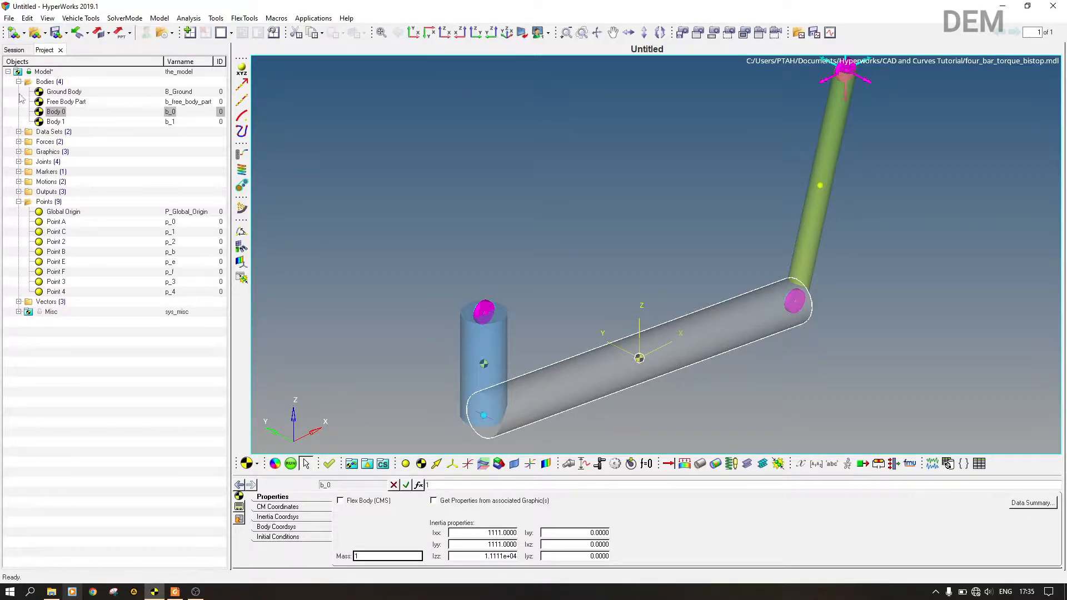
# Stop taking Body 1's properties from its graphics and set its Ixx, Iyy and Izz to 1111
pyautogui.click(56, 121)
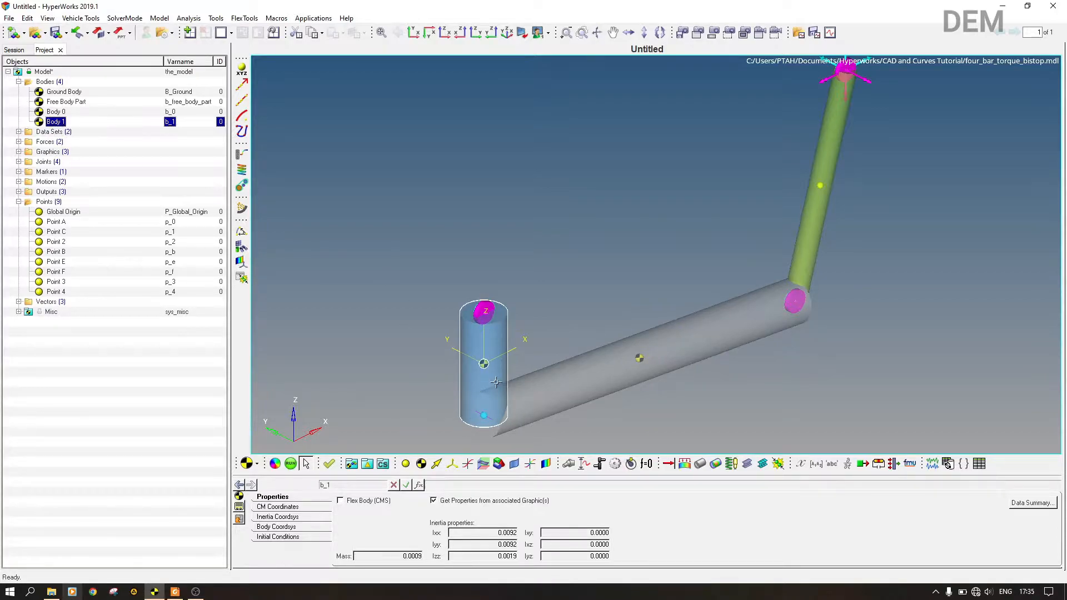
pyautogui.click(501, 532)
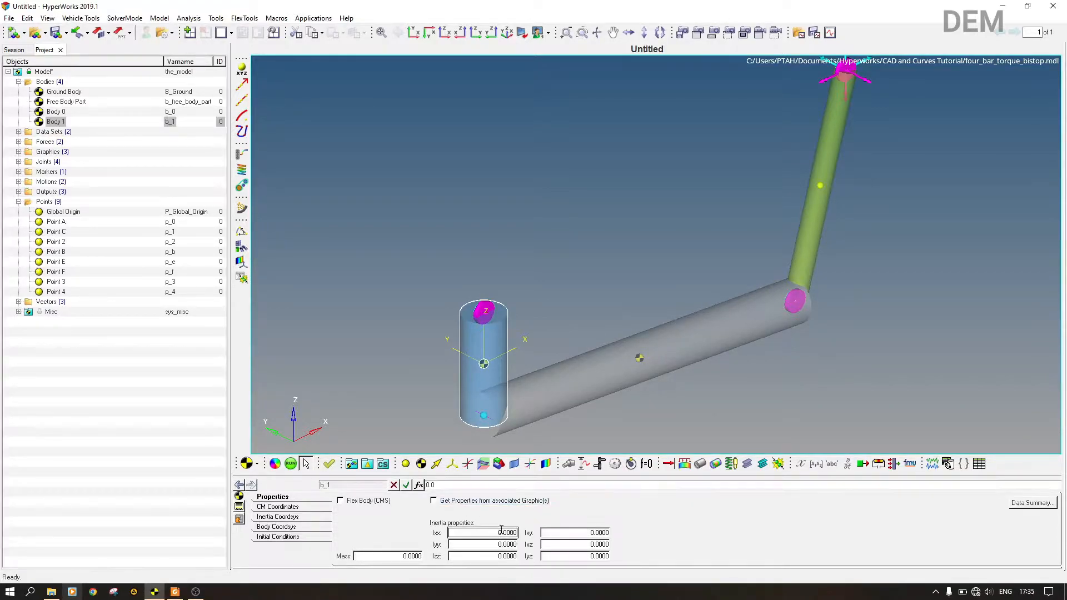
pyautogui.write('1111')
pyautogui.click(503, 543)
pyautogui.write('1')
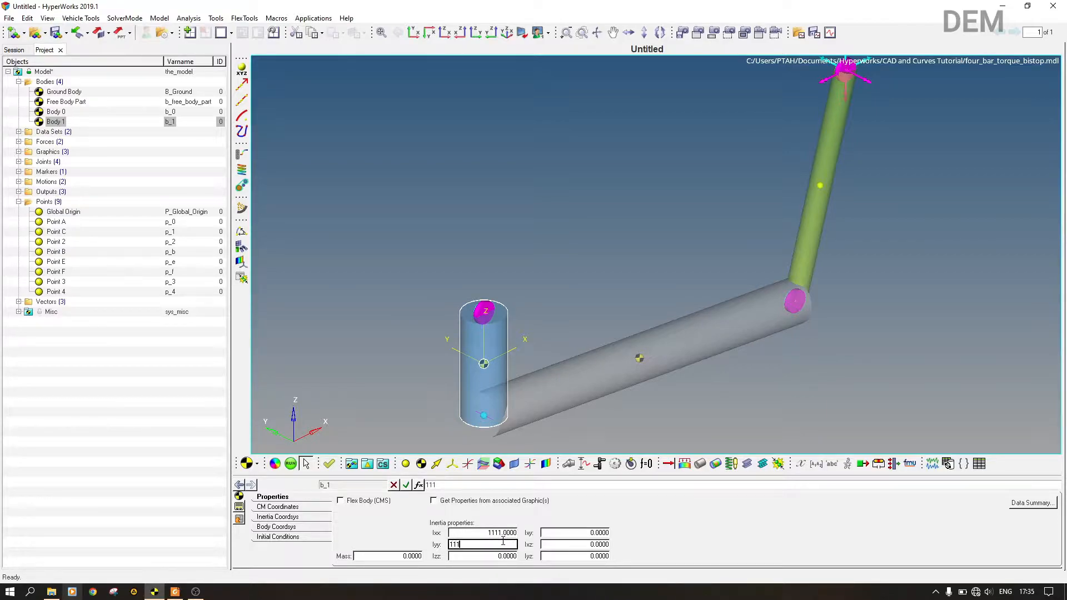
pyautogui.click(503, 556)
pyautogui.write('1111')
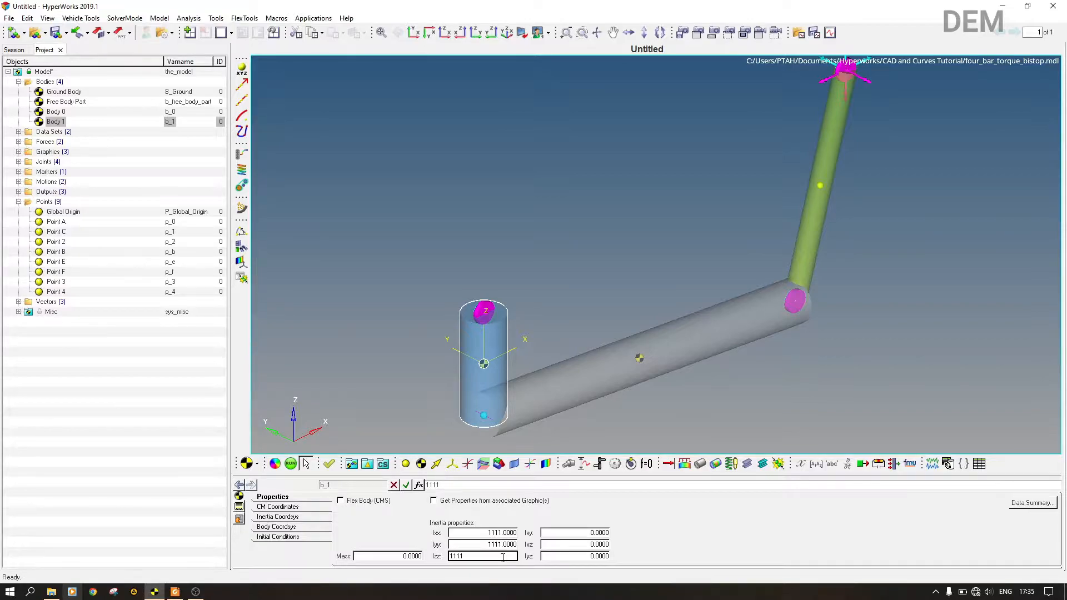
pyautogui.press('Tab')
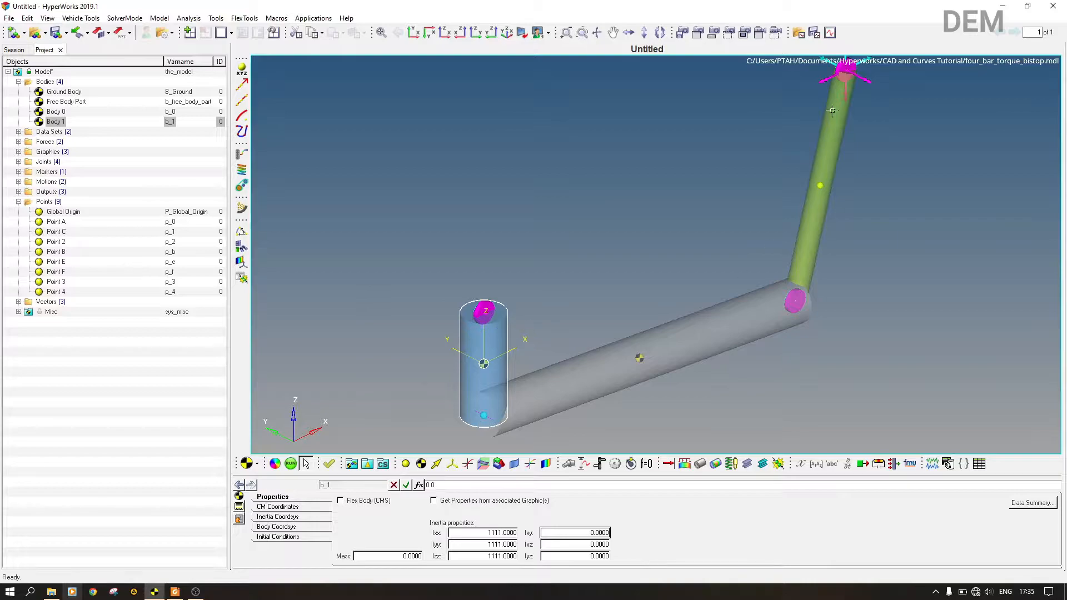
# Deactivate the Limiting Torque force and list the model's motions in the tree
pyautogui.click(18, 146)
pyautogui.click(18, 142)
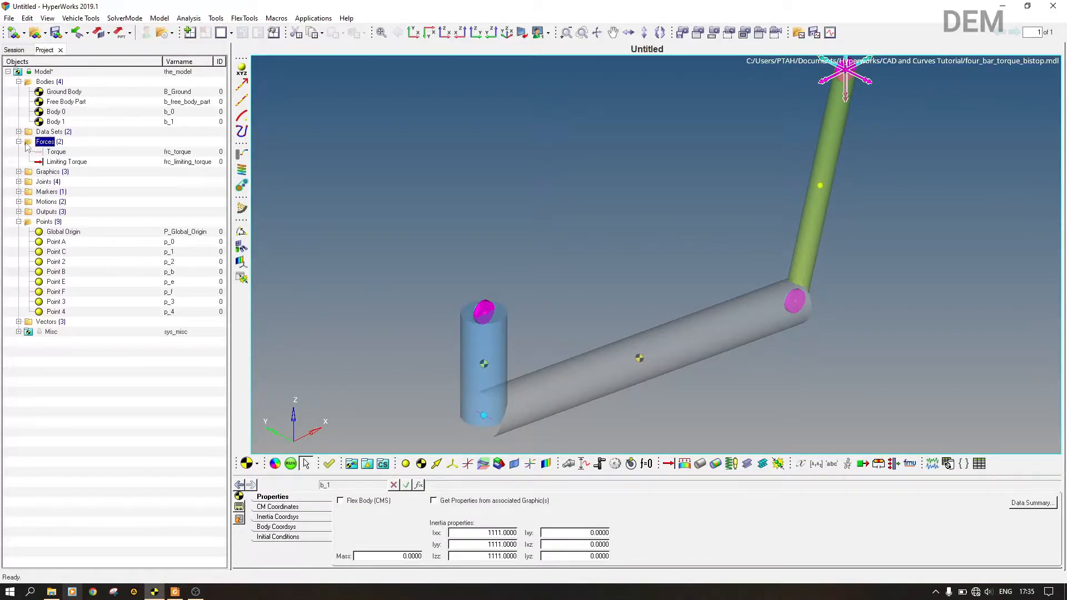
pyautogui.click(64, 162)
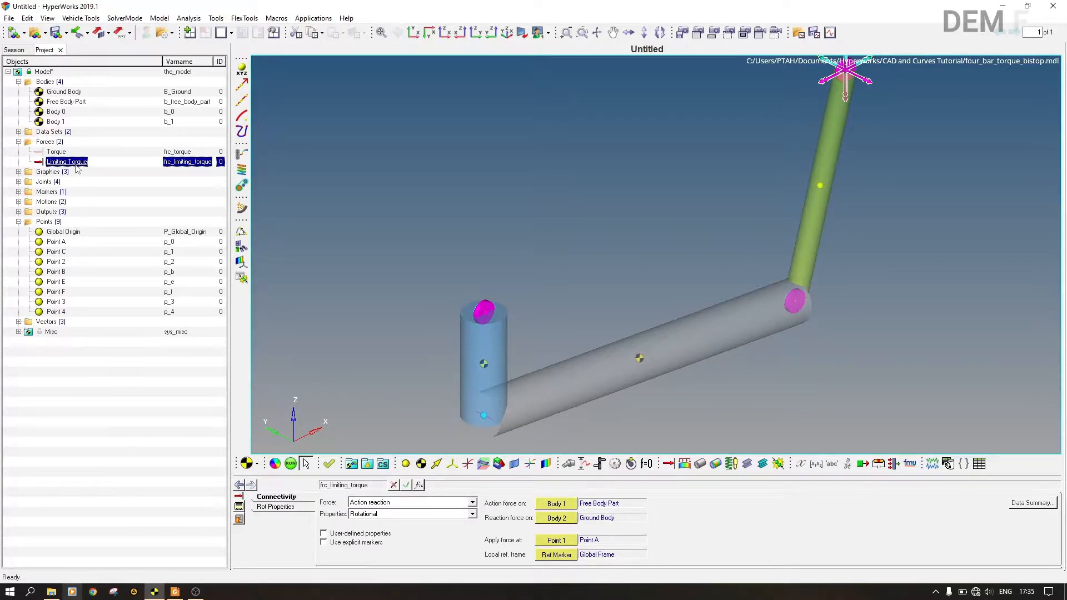
pyautogui.rightClick(77, 170)
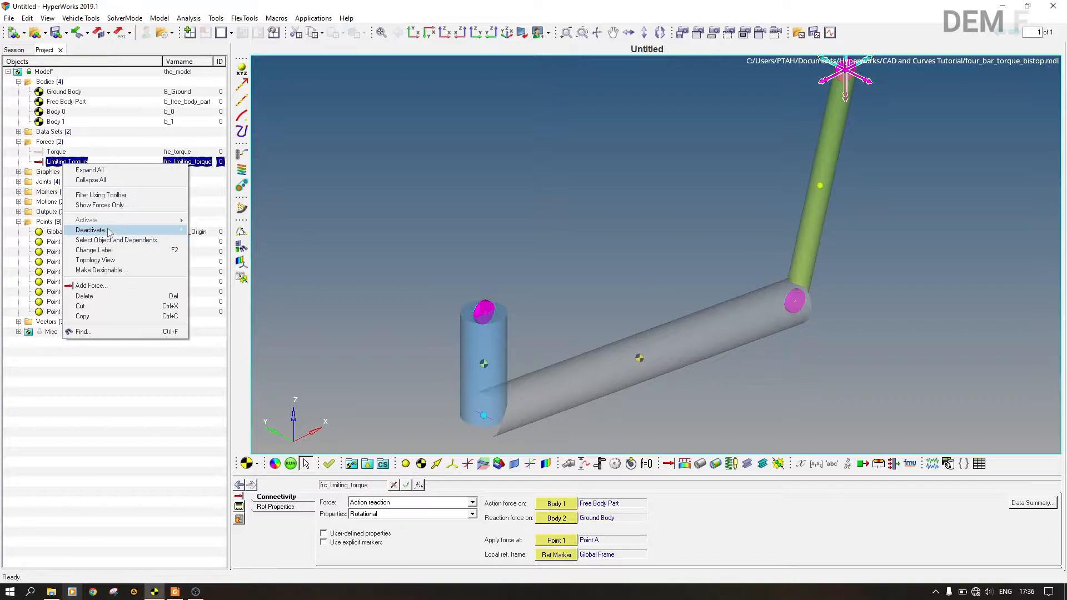
pyautogui.click(206, 230)
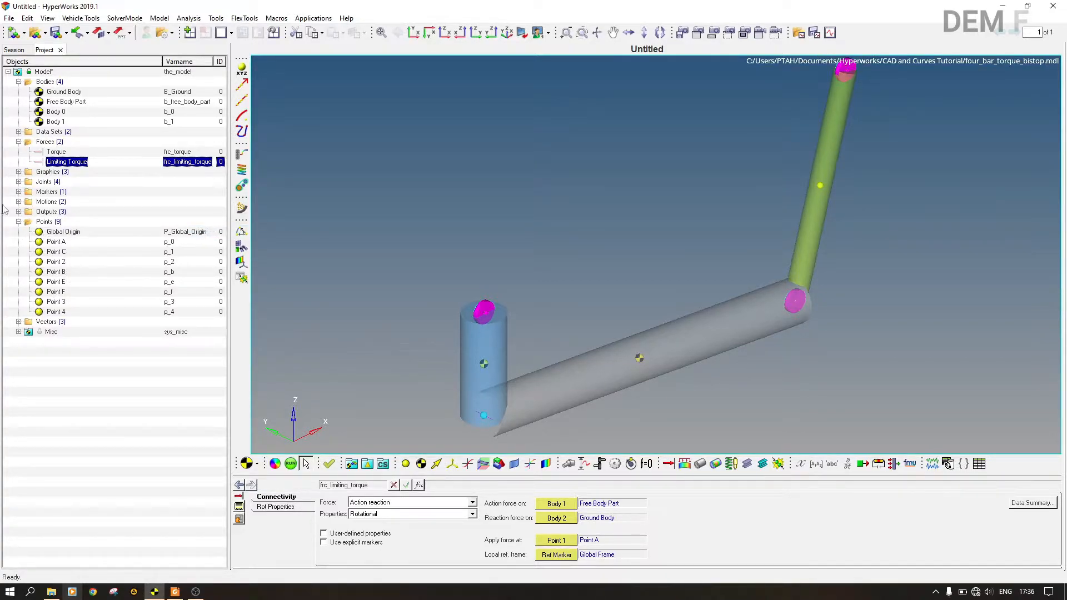
pyautogui.click(19, 201)
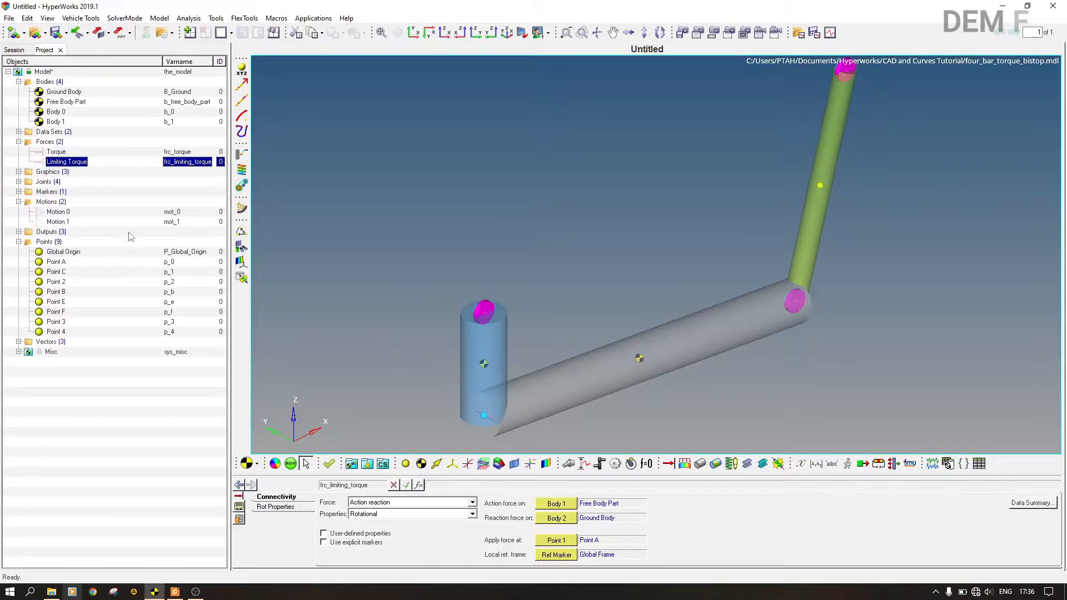
# Add three single points labelled Point G, Point H and Point I with variables p_g, p_h and p_i
pyautogui.rightClick(49, 243)
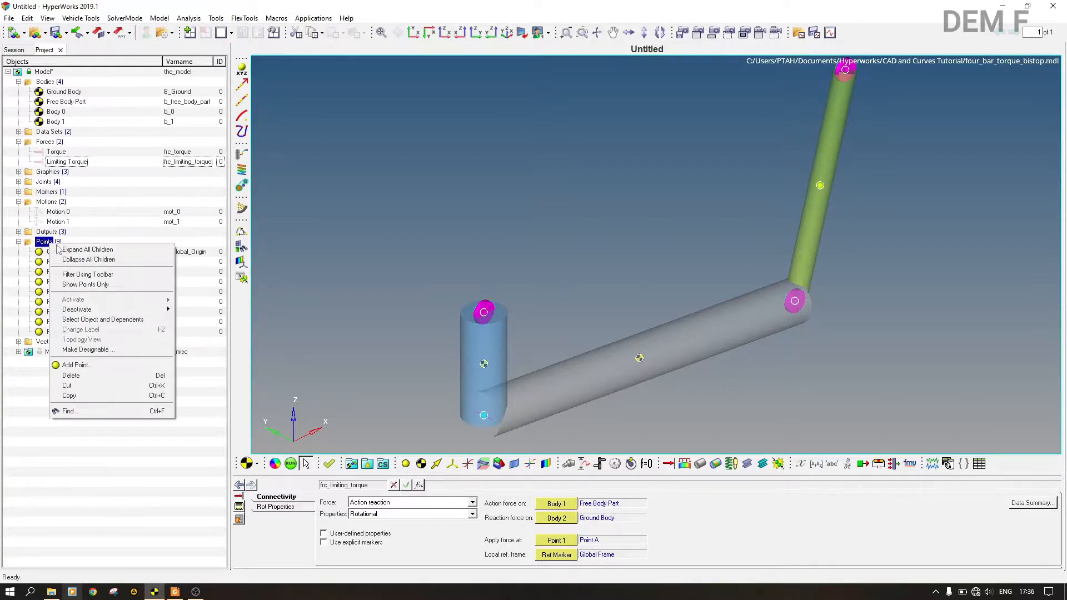
pyautogui.click(112, 367)
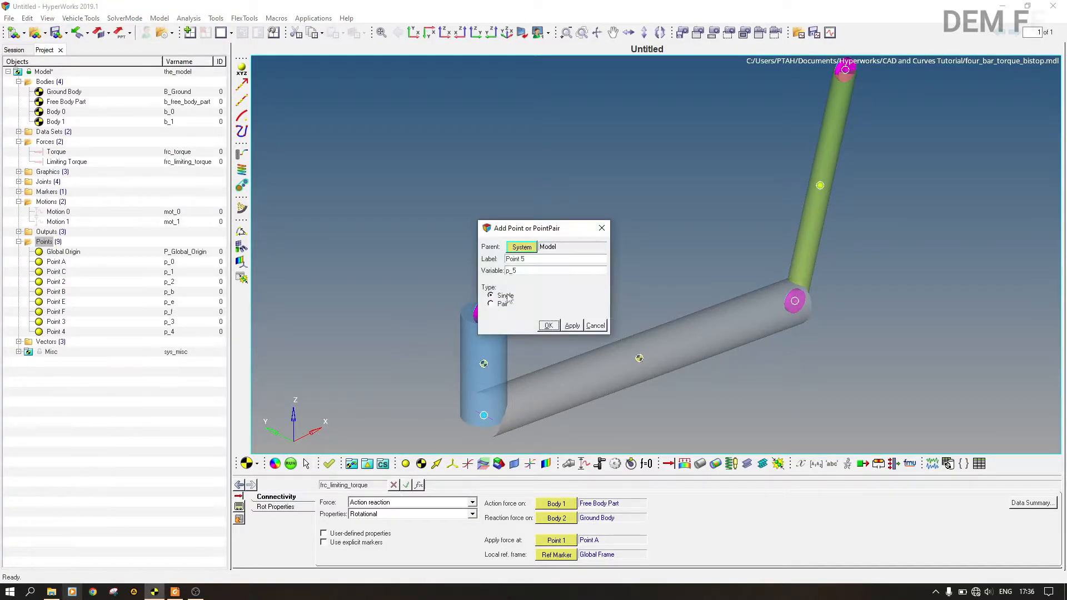
pyautogui.click(195, 592)
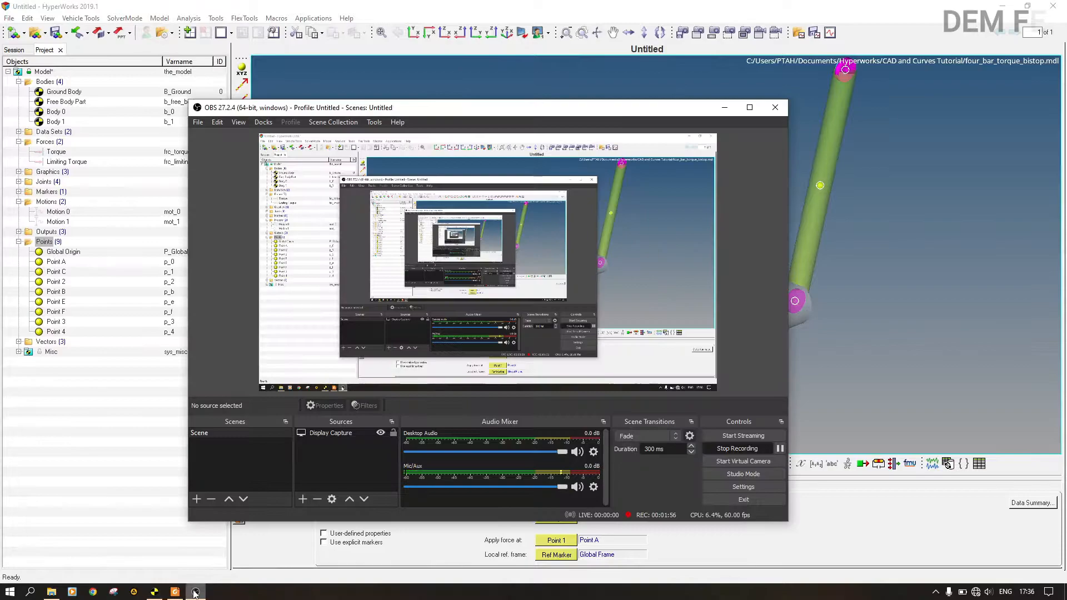
pyautogui.click(195, 592)
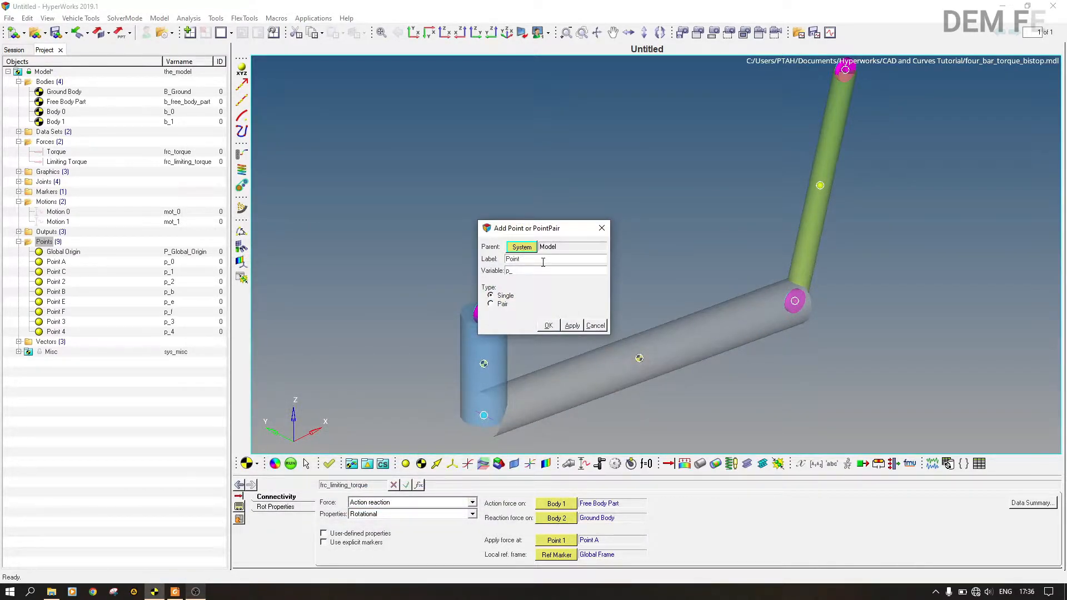
pyautogui.click(571, 325)
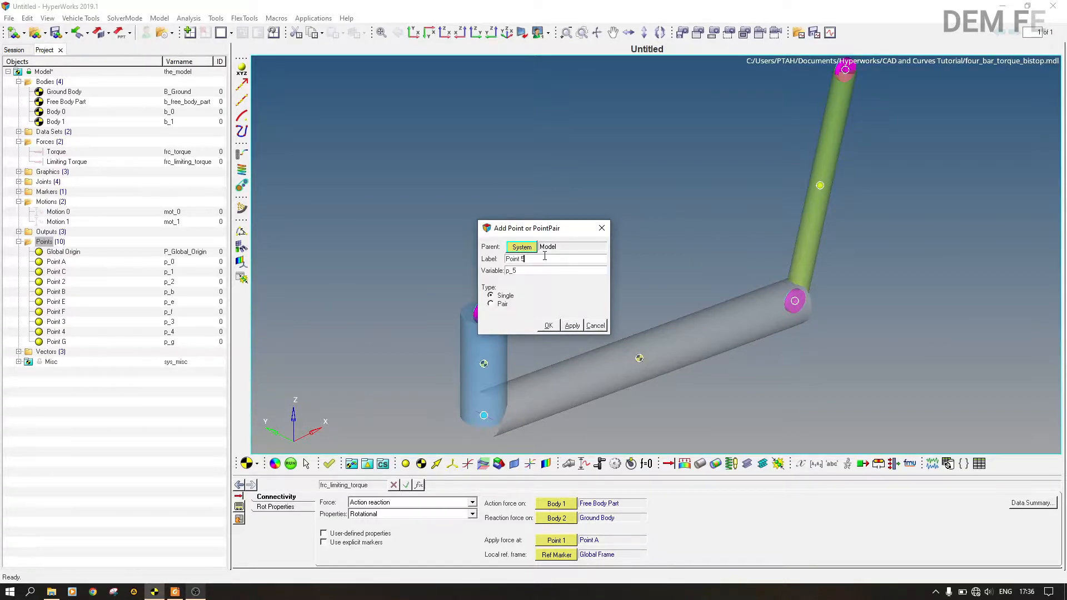
pyautogui.click(572, 325)
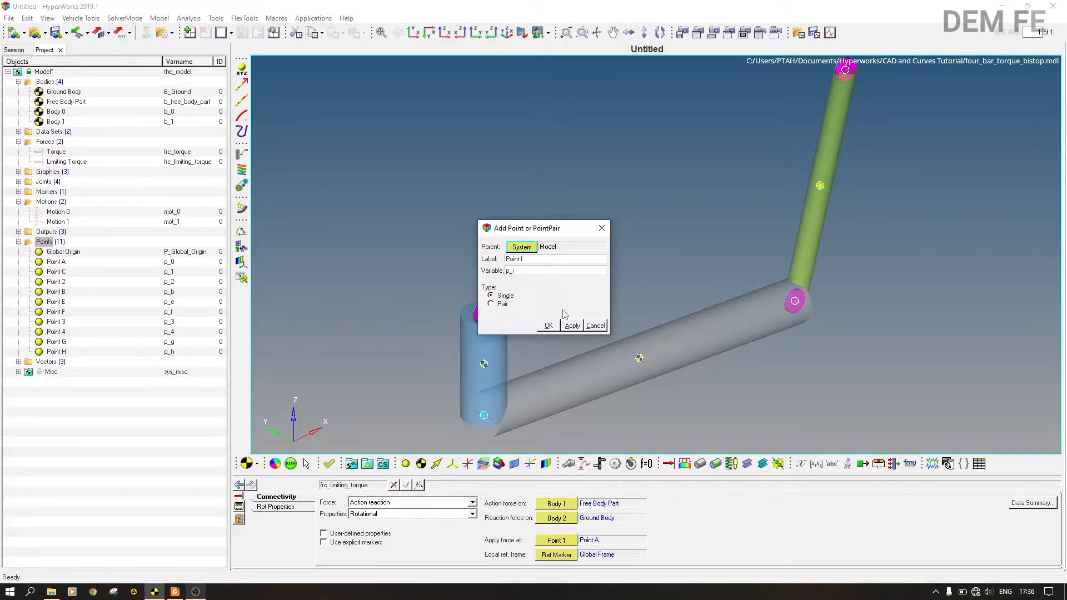
pyautogui.click(548, 325)
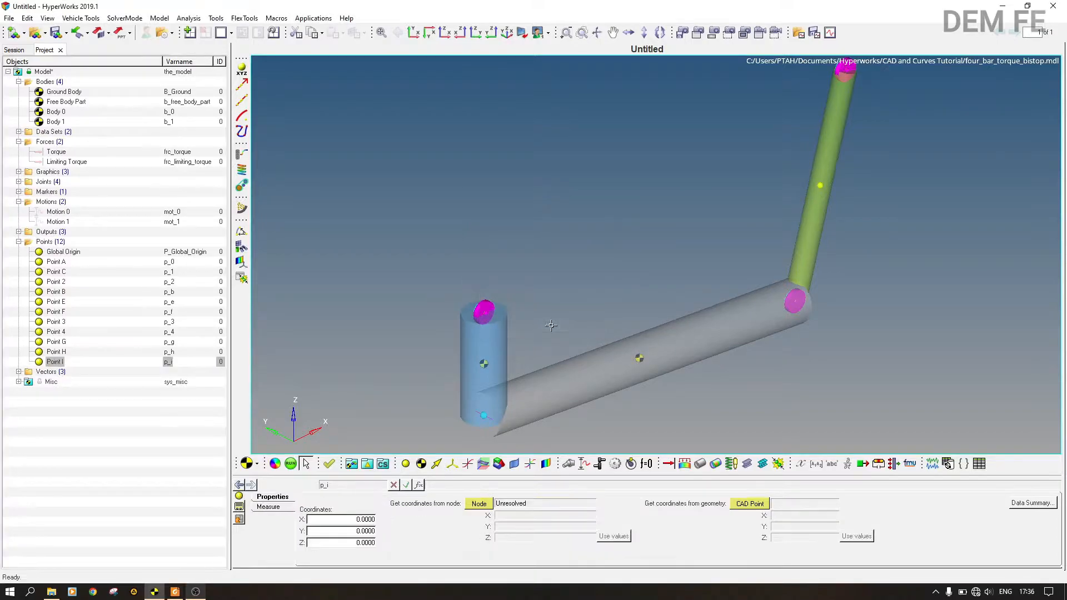
# Set Point G's coordinates to X 830, Y 500 and Z 1080
pyautogui.click(66, 342)
pyautogui.click(330, 520)
pyautogui.write('830')
pyautogui.click(334, 532)
pyautogui.write('500')
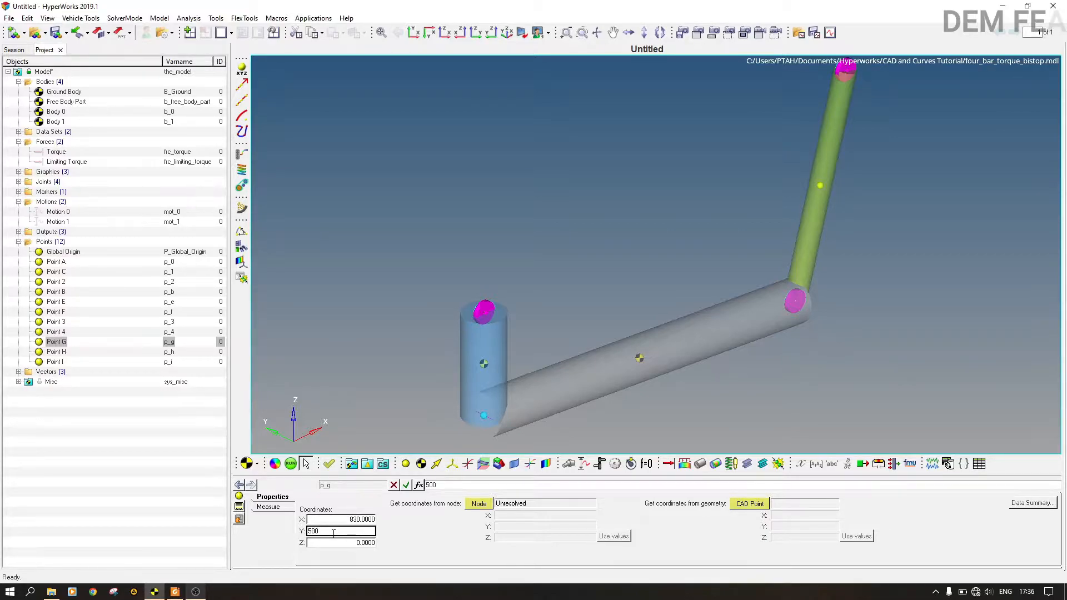
pyautogui.click(341, 540)
pyautogui.write('1080')
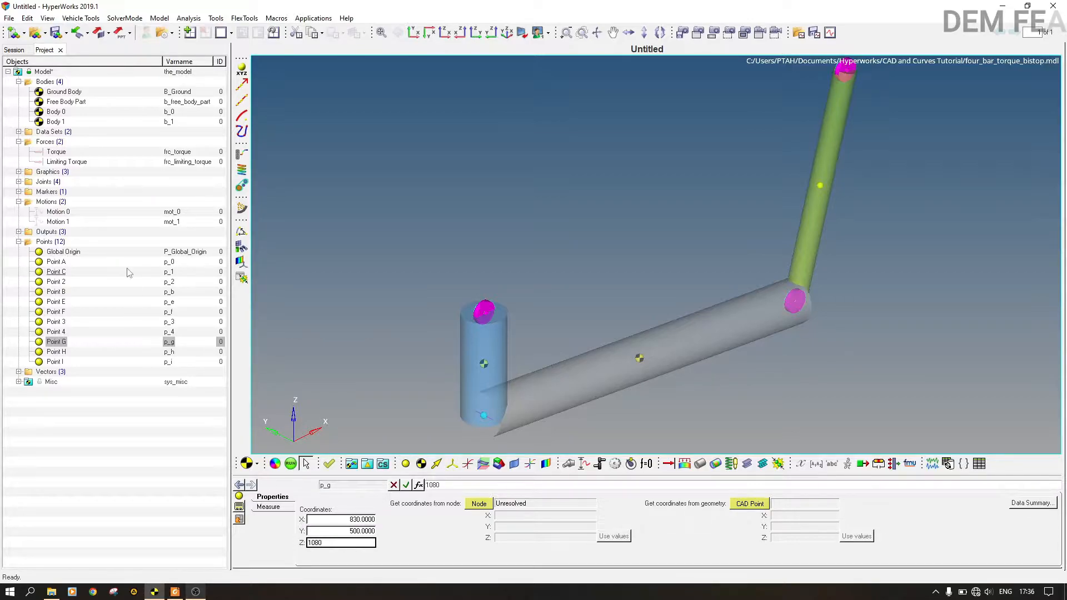
# Set Point H to X 790, Y 500, Z 1088 and Point I to X 825, Y 500, Z 1109, and review the points' Data Summary
pyautogui.click(62, 352)
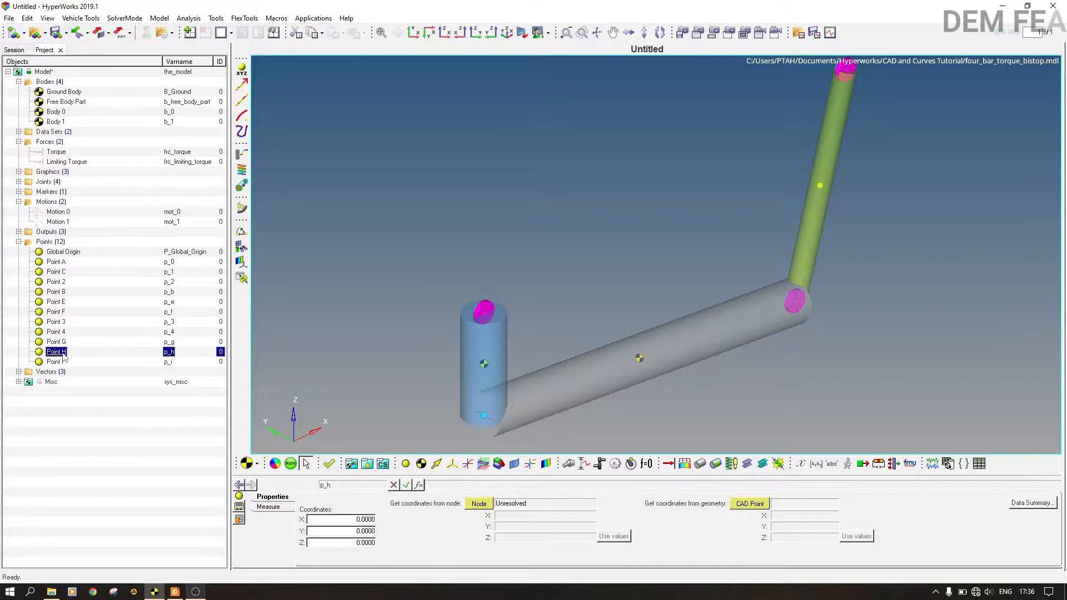
pyautogui.click(345, 520)
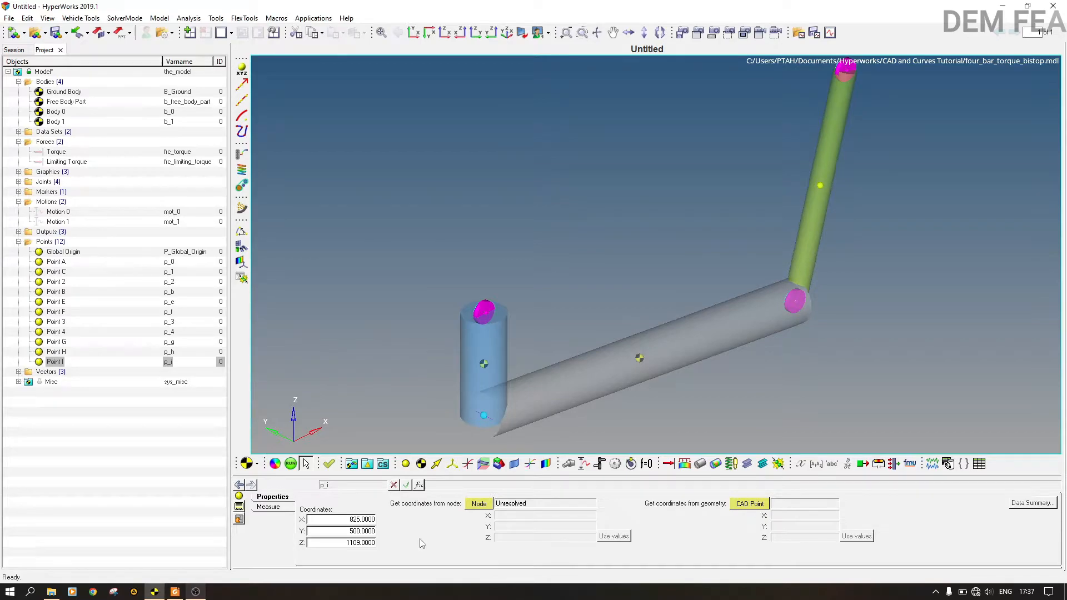
pyautogui.click(1026, 503)
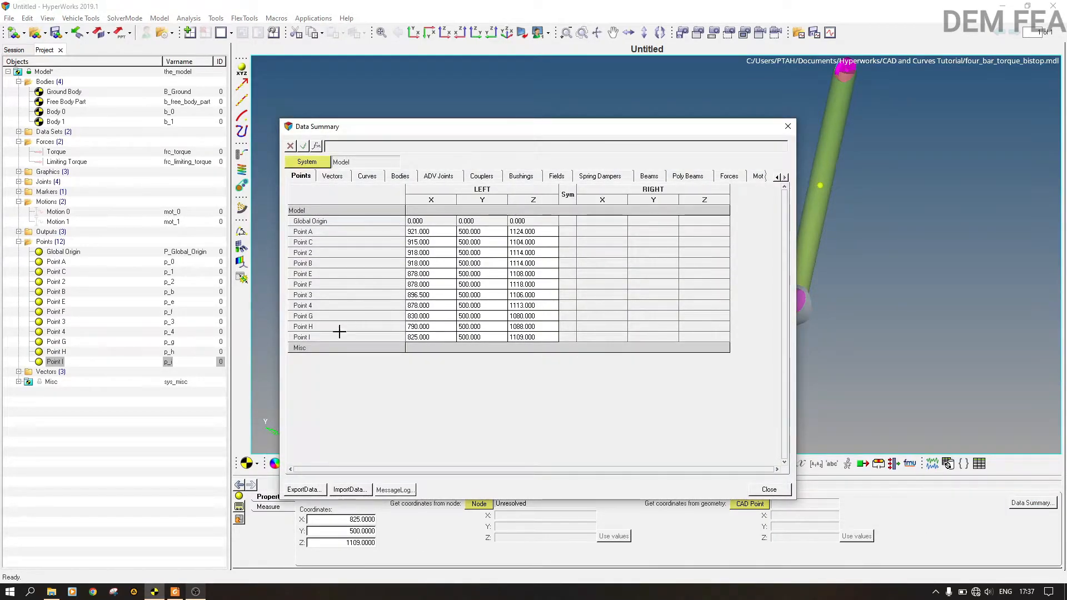
pyautogui.click(788, 128)
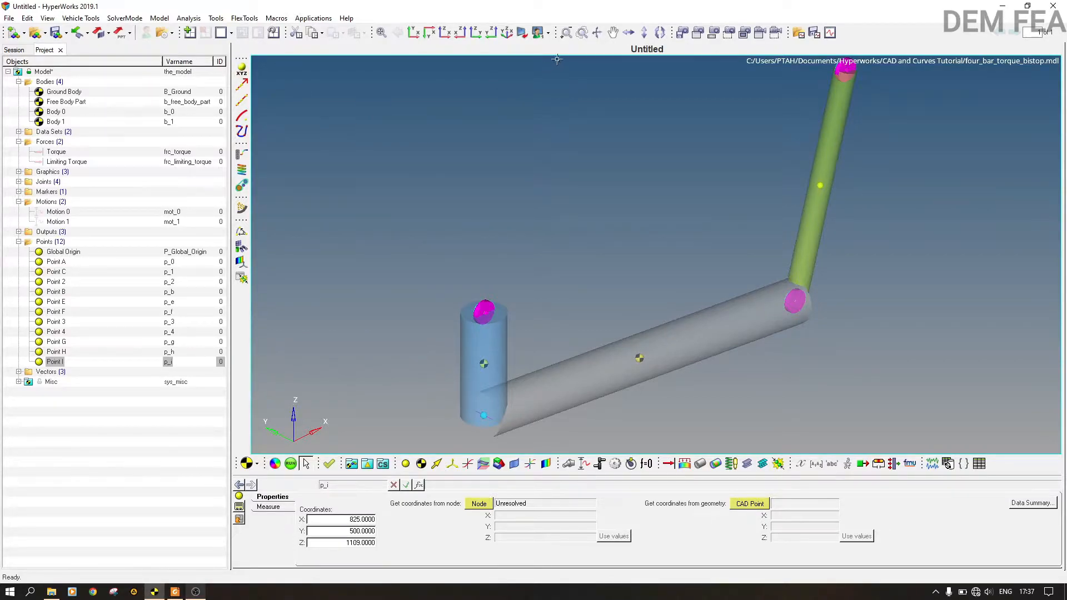
# Set the origin of Free Body Part's center of mass coordinate system to Point 2
pyautogui.click(382, 33)
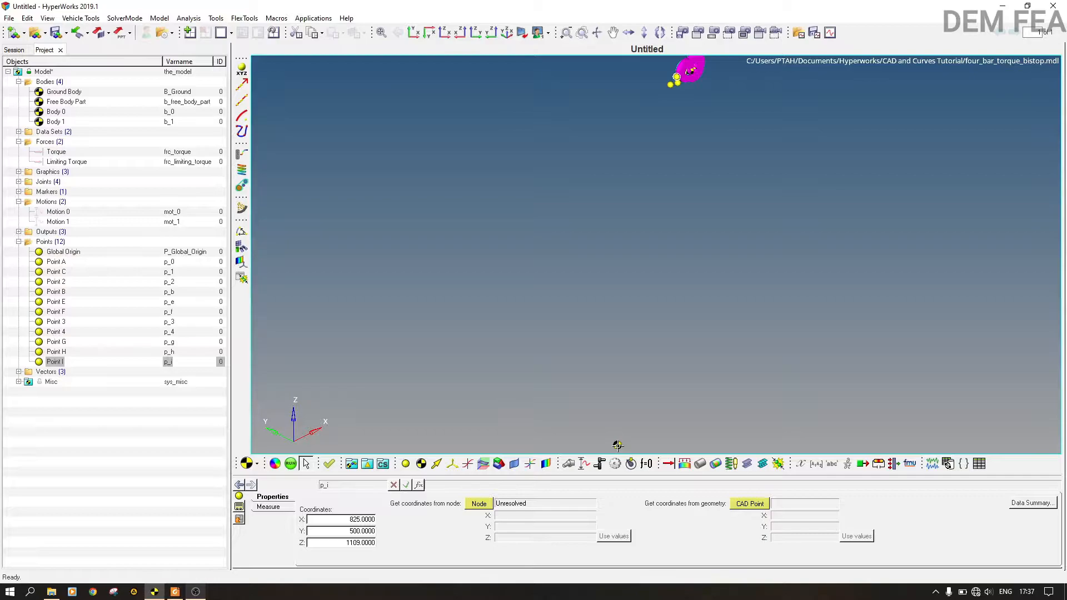
pyautogui.click(58, 122)
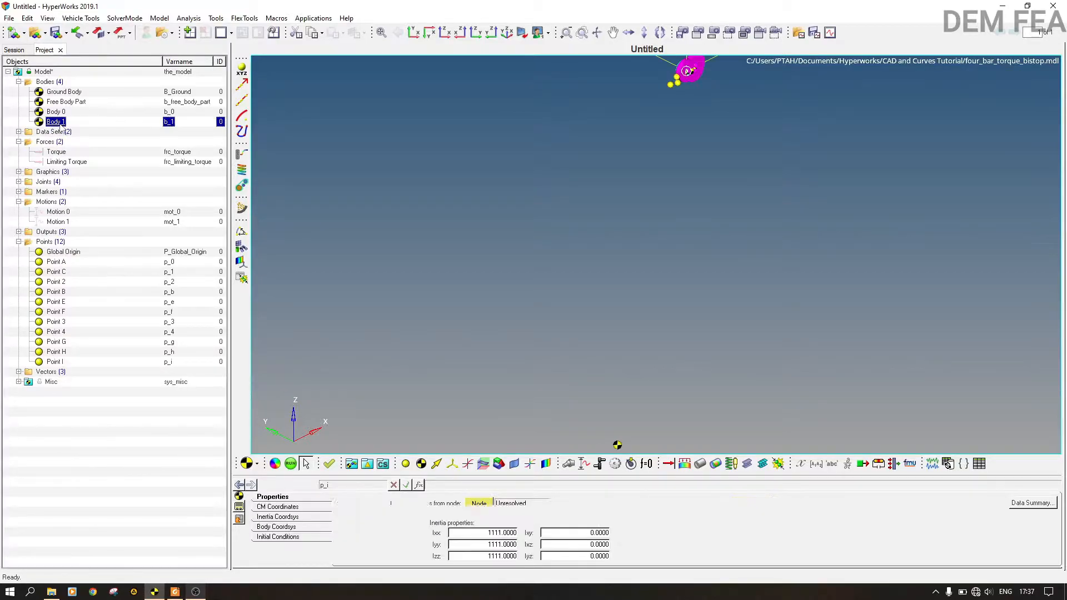
pyautogui.click(617, 444)
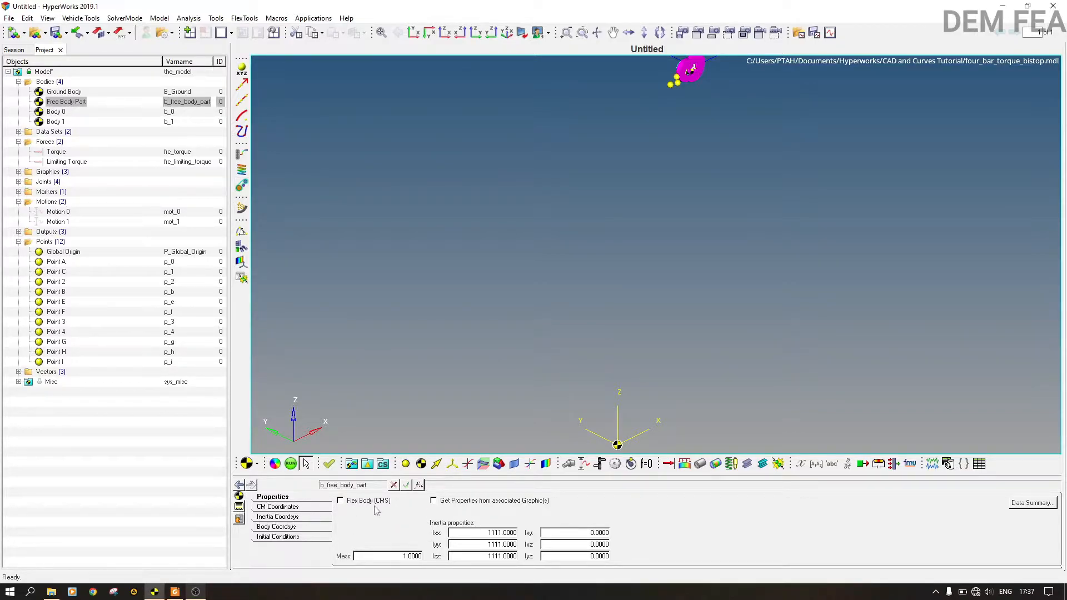
pyautogui.click(289, 508)
pyautogui.click(359, 559)
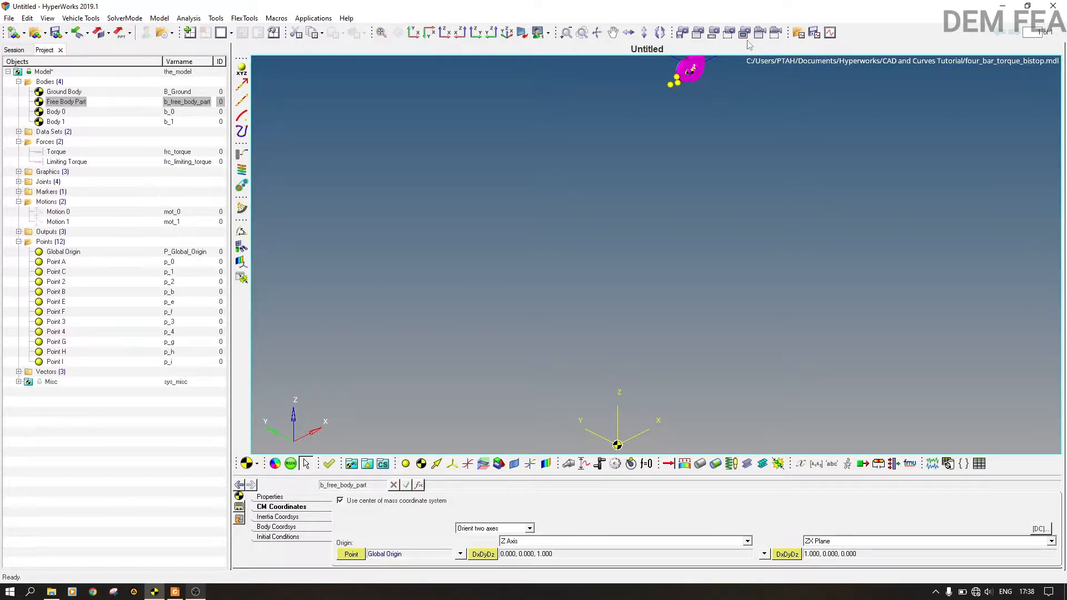
pyautogui.click(612, 32)
pyautogui.moveTo(717, 96); pyautogui.dragTo(682, 208)
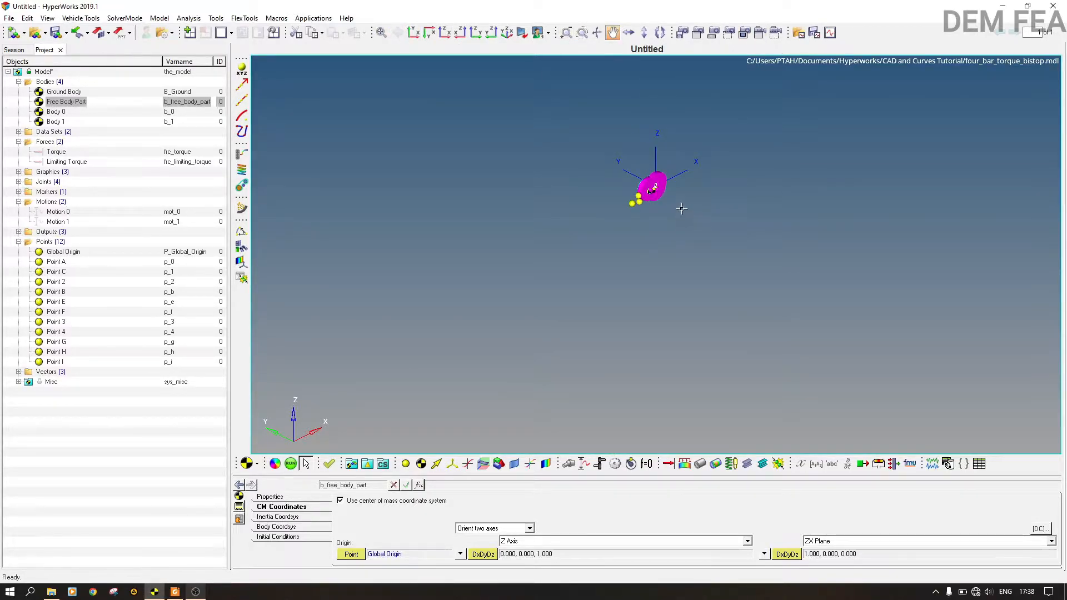
pyautogui.scroll(2, 680, 208)
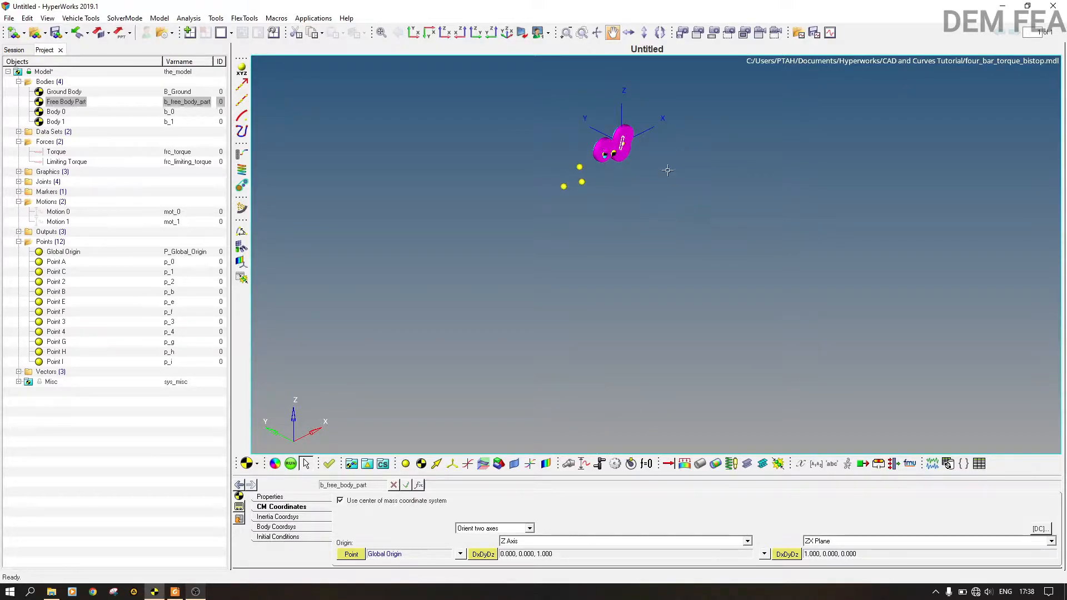
pyautogui.moveTo(662, 173); pyautogui.dragTo(653, 291)
pyautogui.scroll(3, 609, 260)
pyautogui.scroll(2, 612, 259)
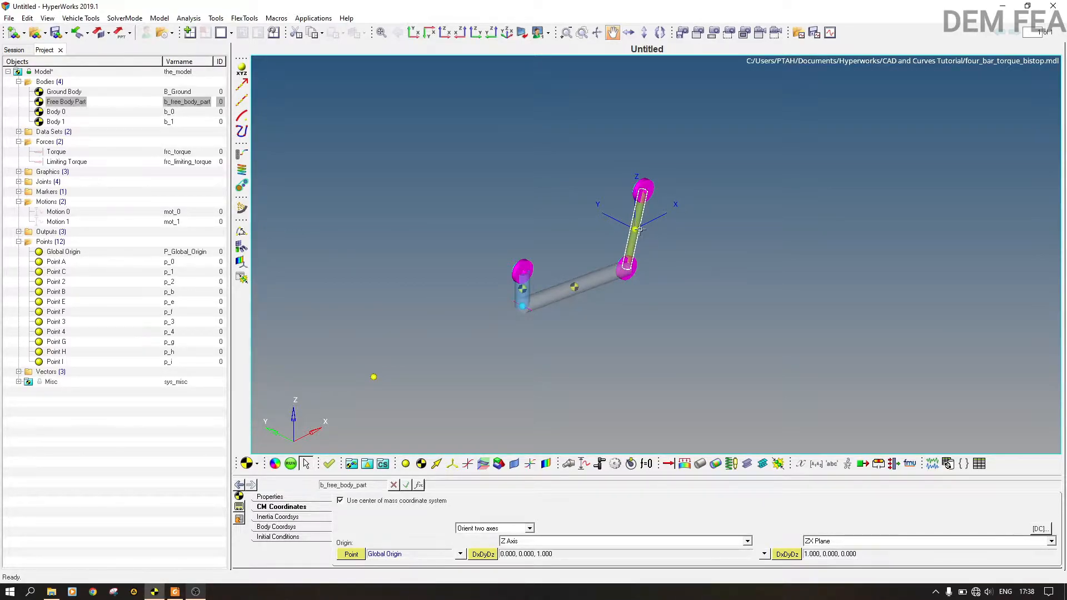
pyautogui.click(359, 554)
pyautogui.click(637, 229)
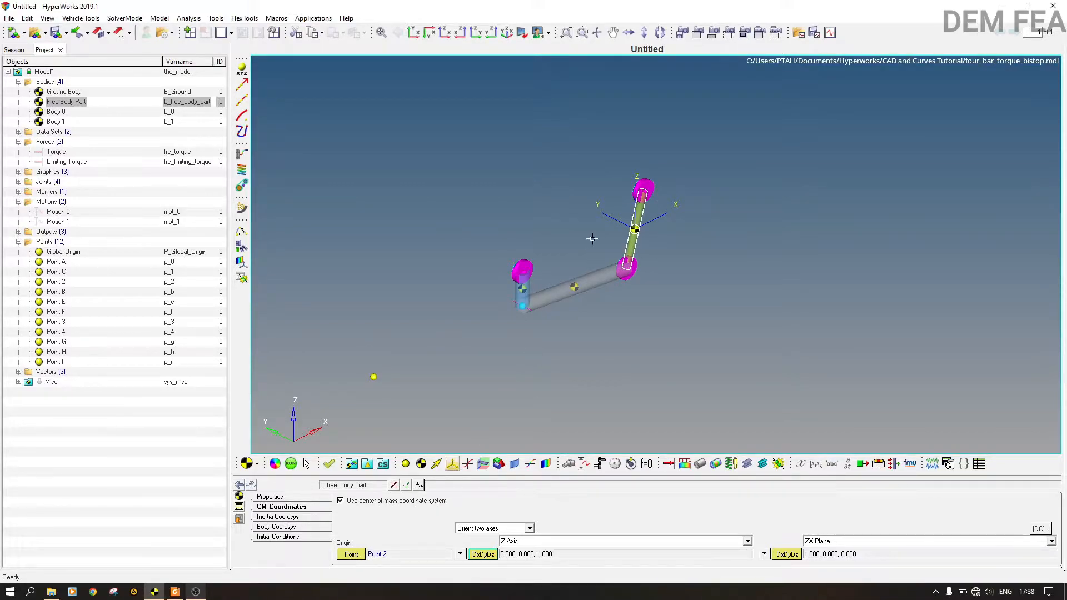
pyautogui.click(382, 33)
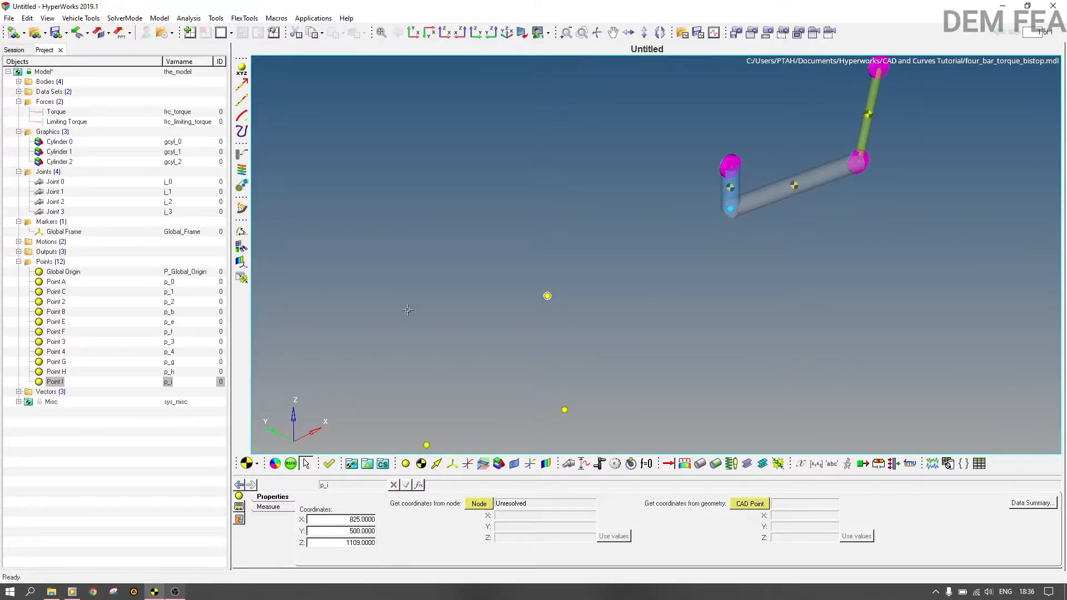
# Add three single cylinder graphics labelled Cylinder 3, Cylinder 4 and Cylinder 5 with variables gcyl_3, gcyl_4 and gcyl_5
pyautogui.rightClick(51, 132)
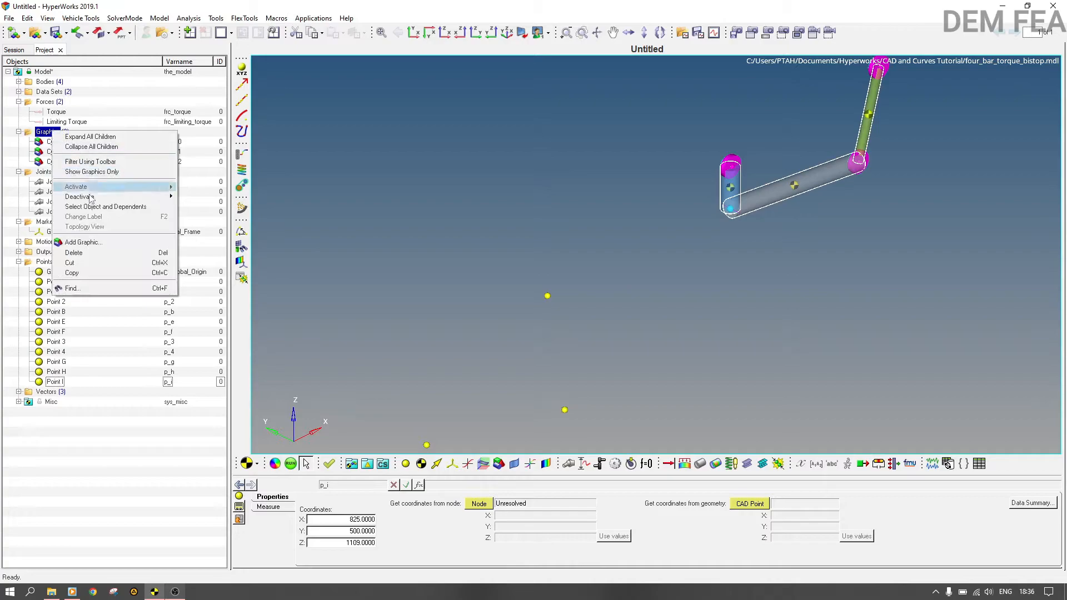
pyautogui.click(84, 242)
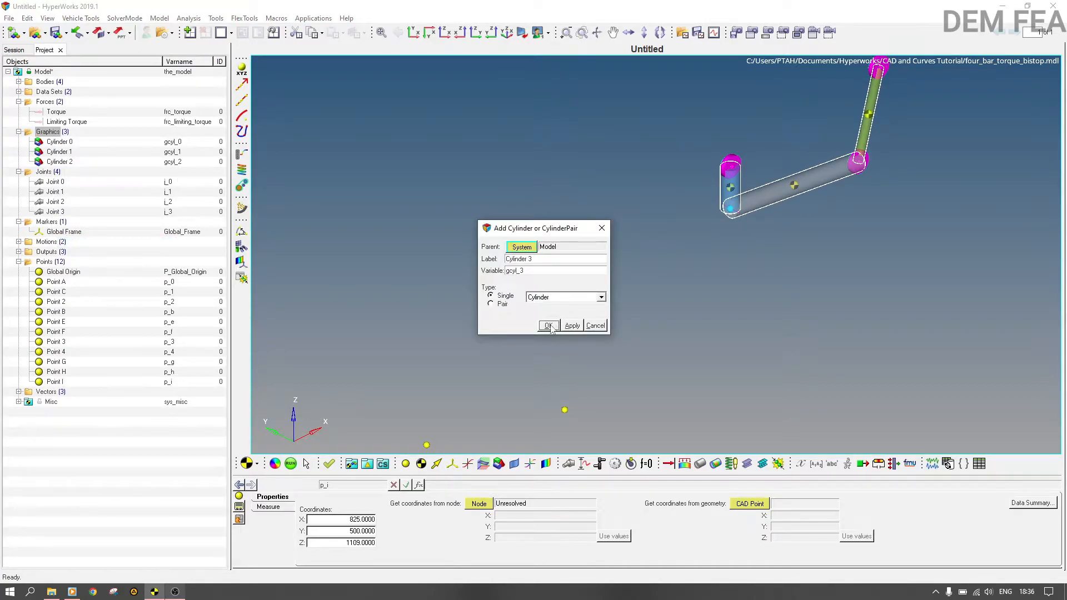
pyautogui.click(573, 326)
pyautogui.click(573, 325)
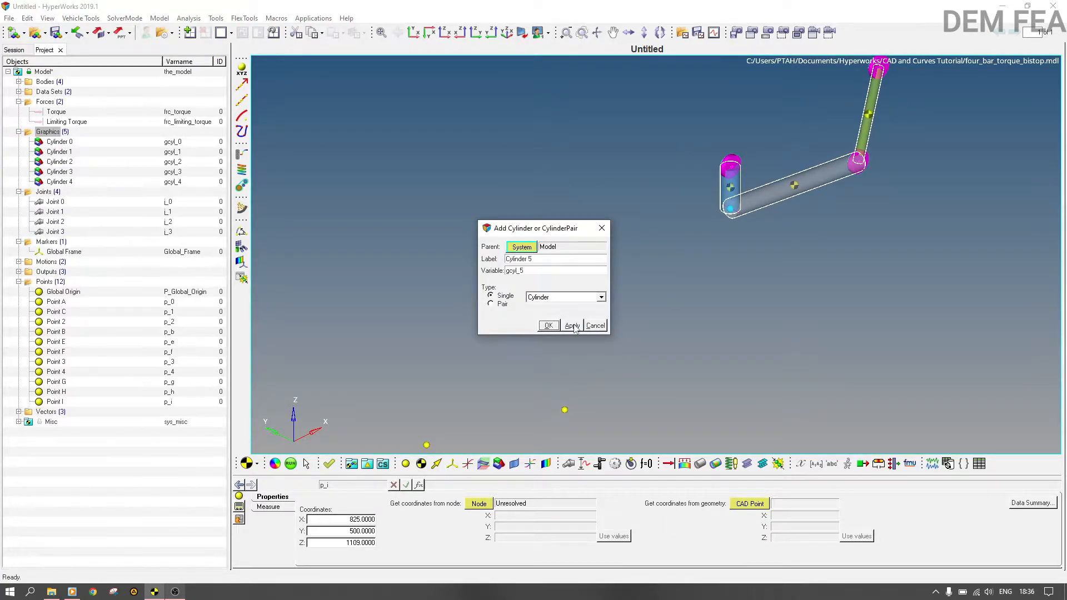
pyautogui.click(573, 325)
pyautogui.click(601, 228)
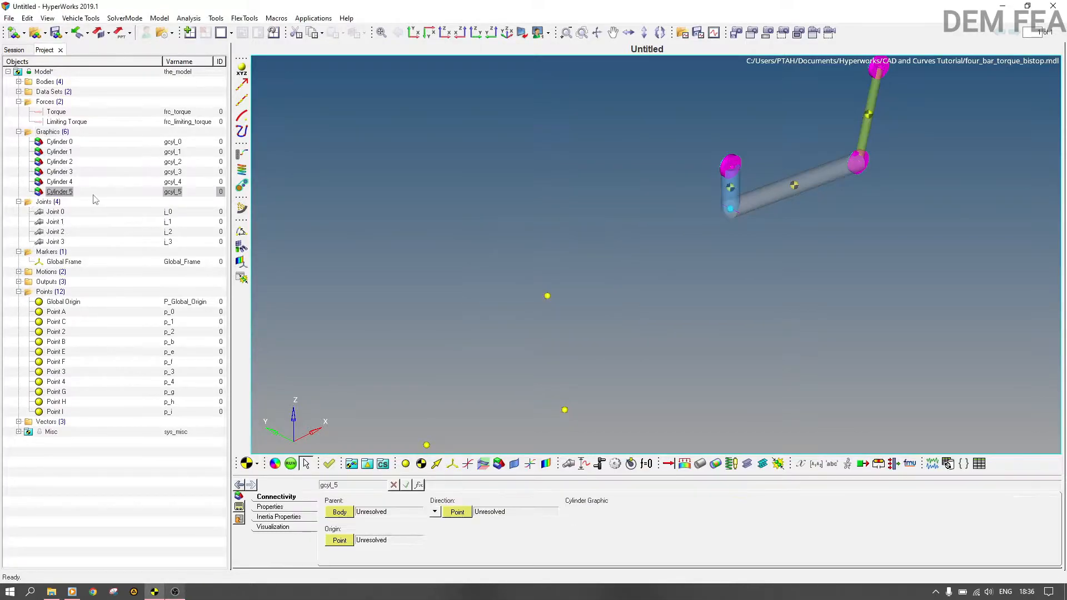
# Assign Cylinder 3 to parent Body 1, with Point E as its origin and Point G as its direction
pyautogui.click(59, 172)
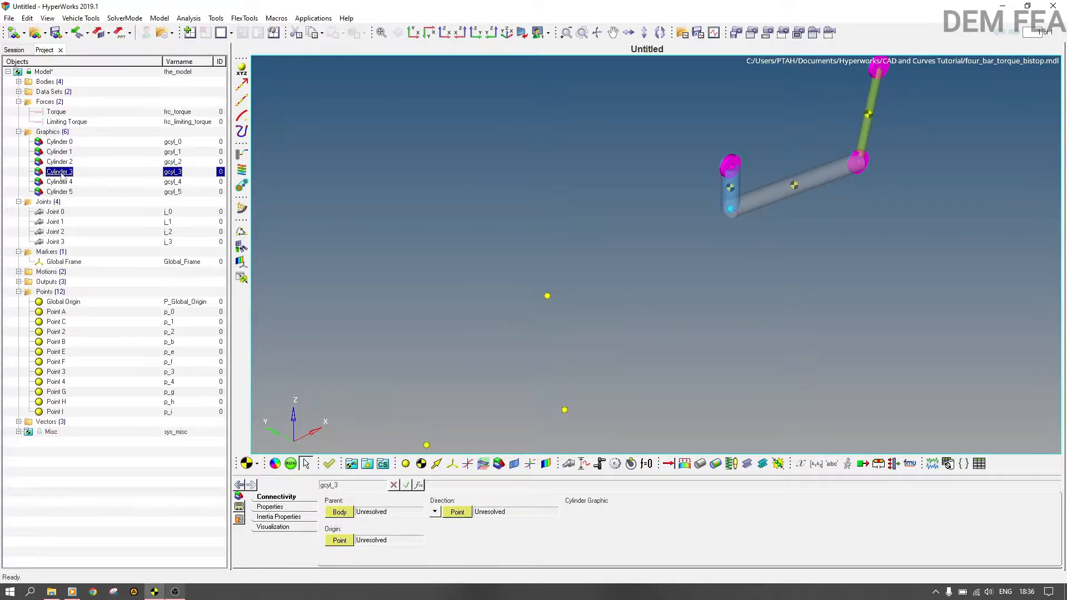
pyautogui.click(338, 511)
pyautogui.click(724, 217)
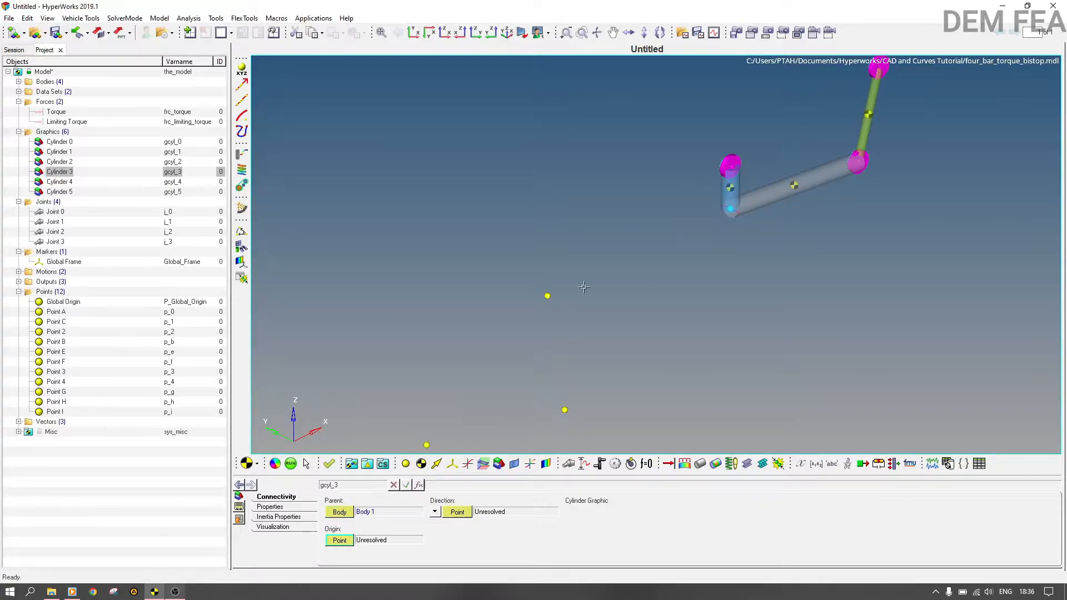
pyautogui.click(735, 212)
pyautogui.click(564, 410)
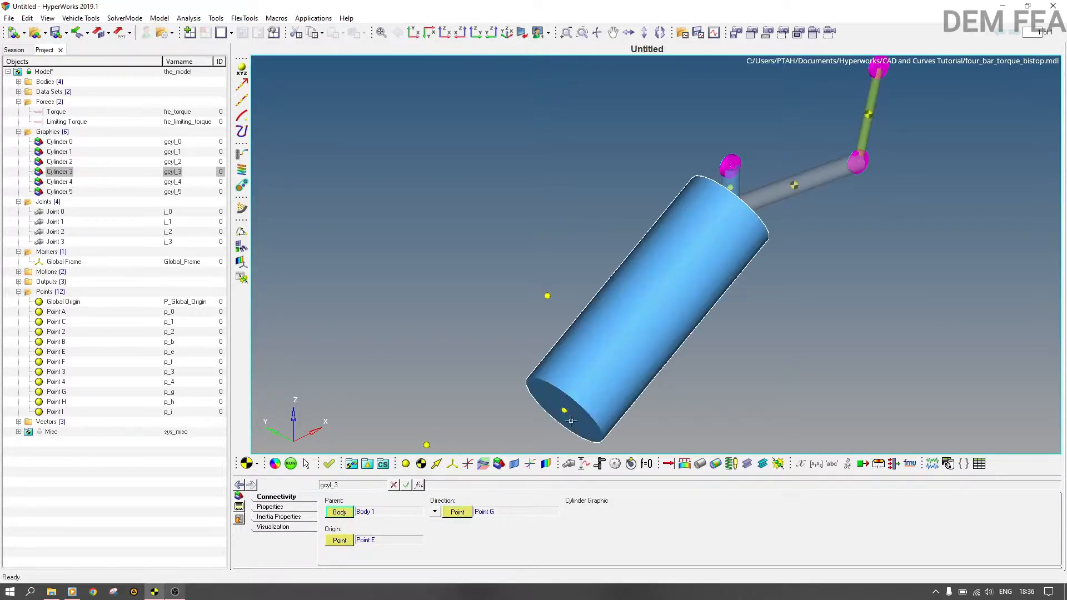
# Set Cylinder 3's radius to 2
pyautogui.click(294, 508)
pyautogui.click(626, 504)
pyautogui.write('2')
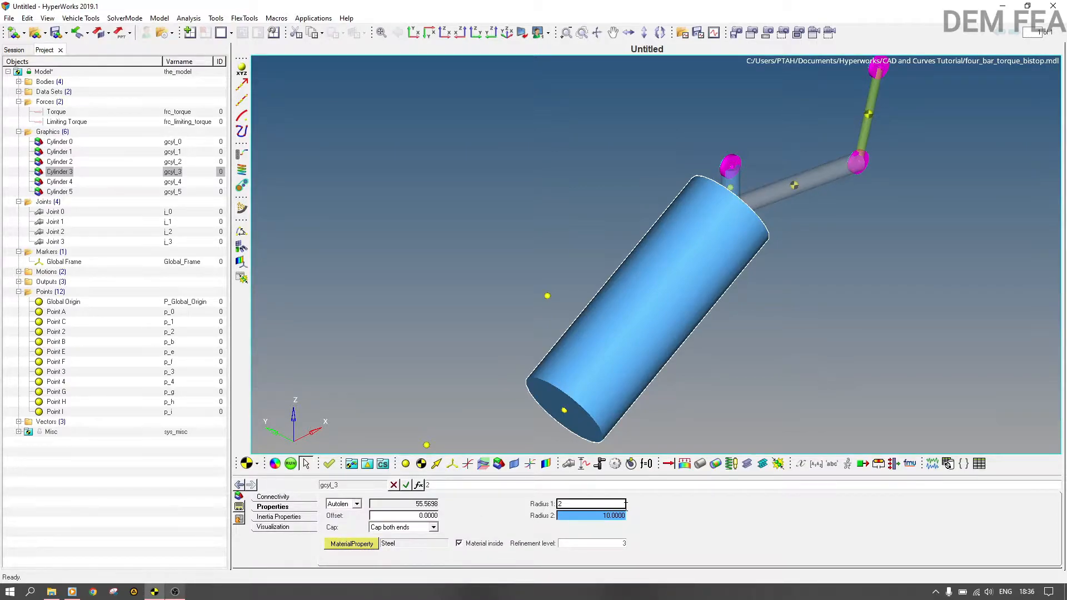
pyautogui.press('Return')
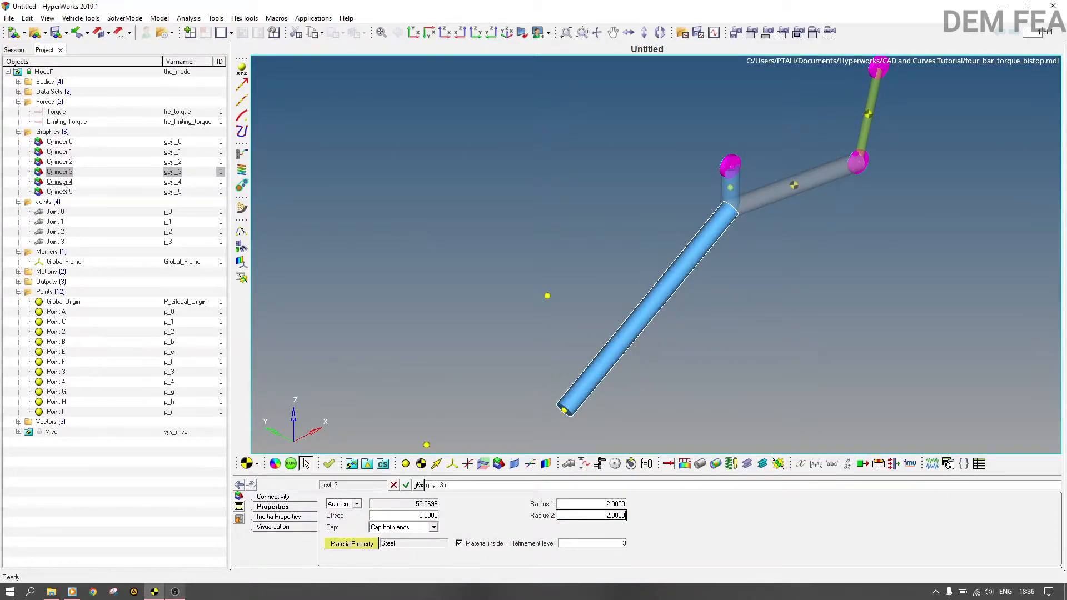
# Assign Cylinder 4 to parent Body 1, with Point G as its origin and Point H as its direction
pyautogui.click(62, 182)
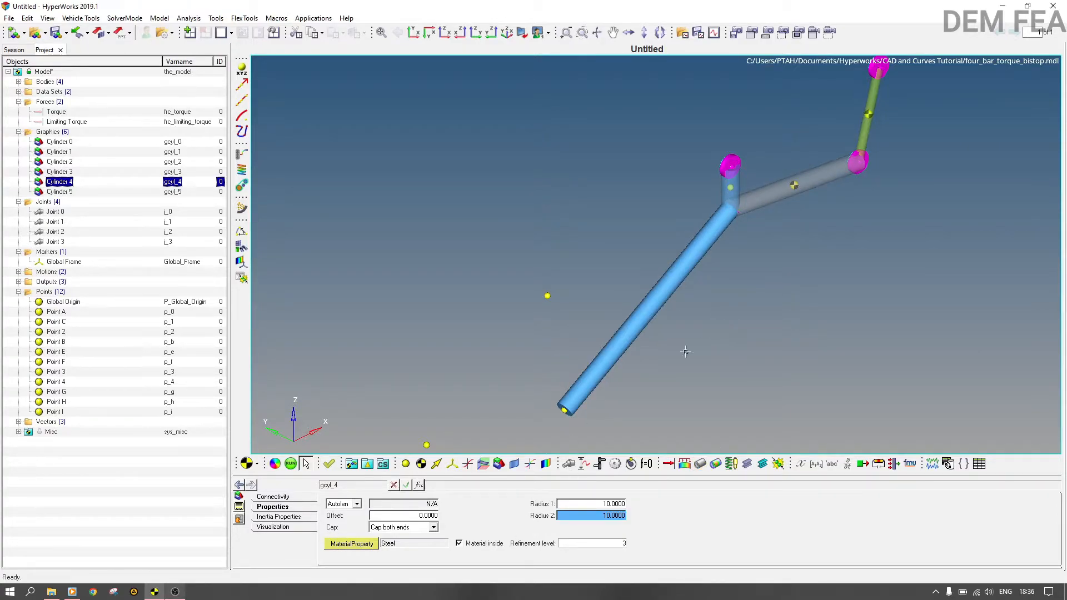
pyautogui.click(289, 498)
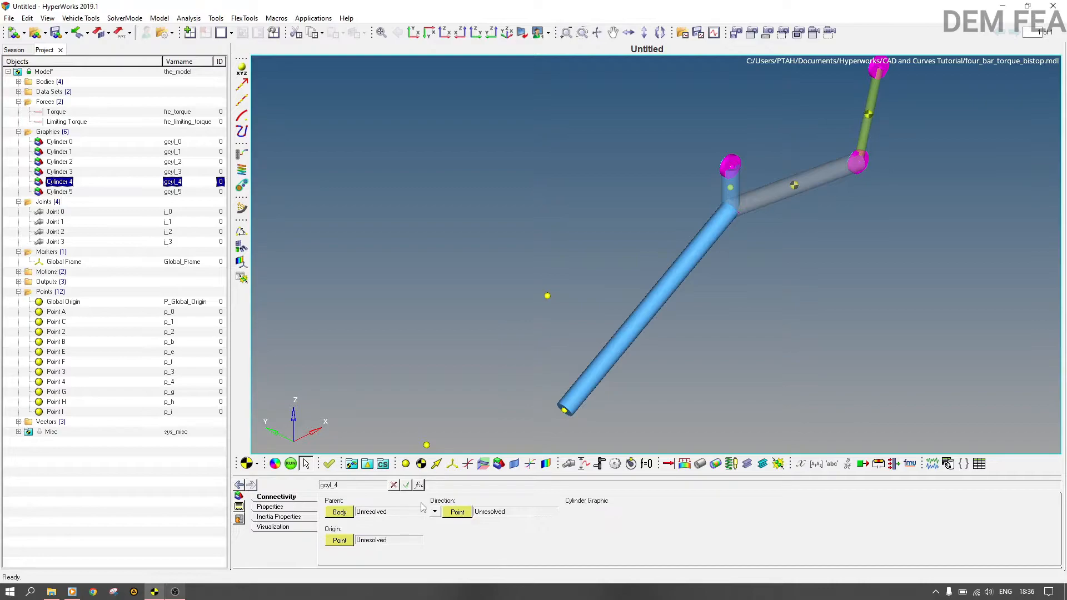
pyautogui.click(340, 512)
pyautogui.click(557, 261)
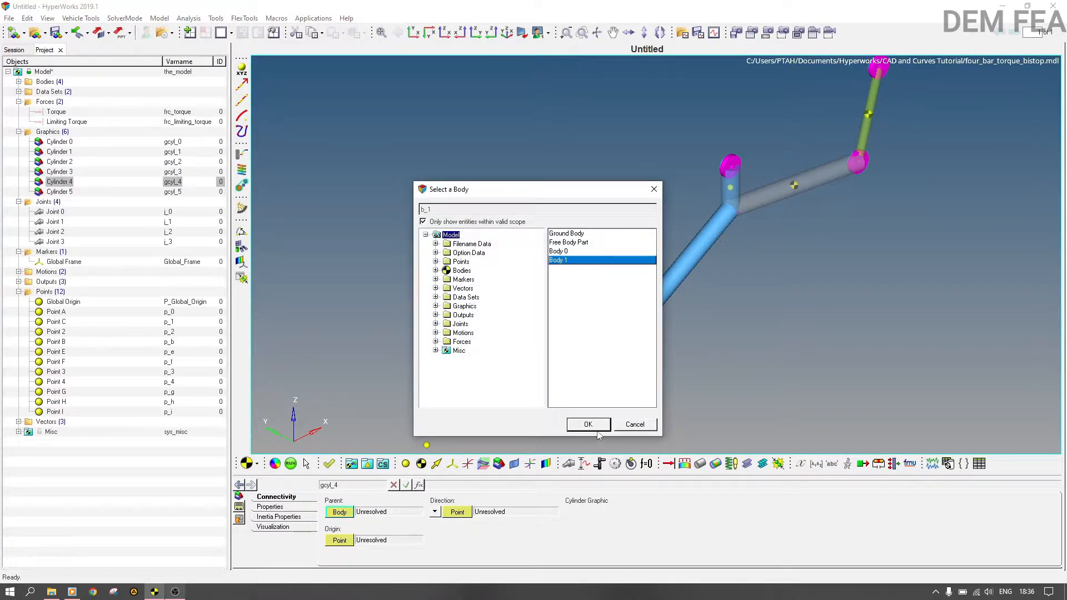
pyautogui.click(595, 425)
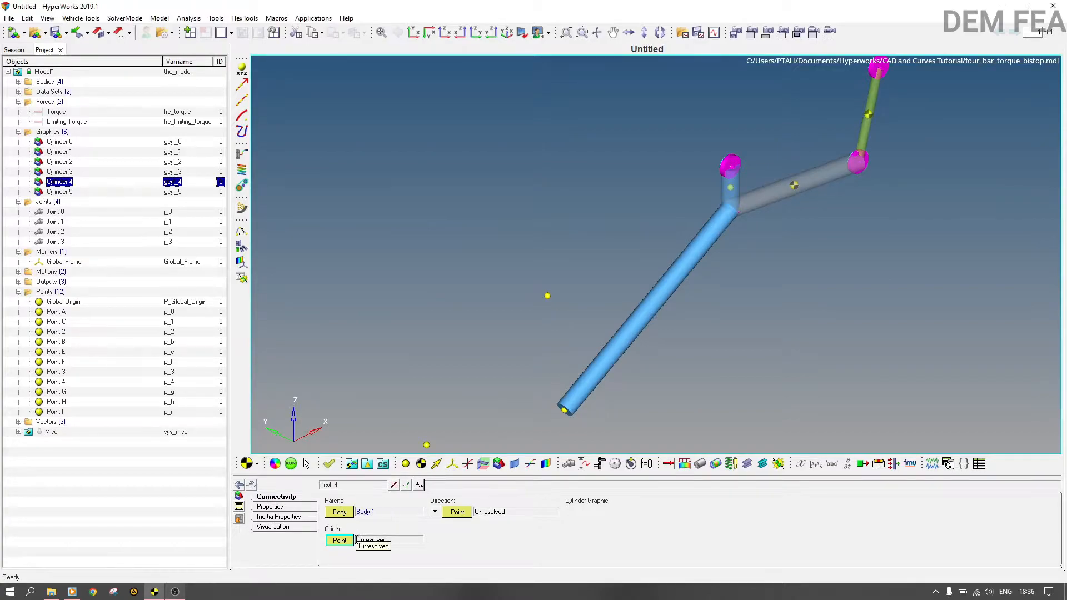
pyautogui.click(566, 411)
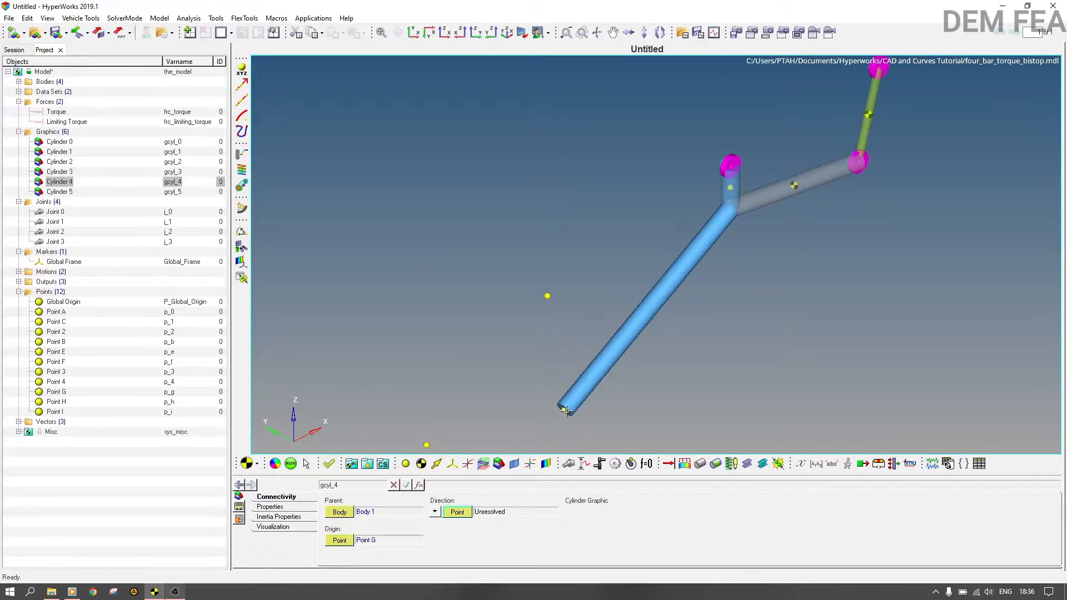
pyautogui.click(428, 444)
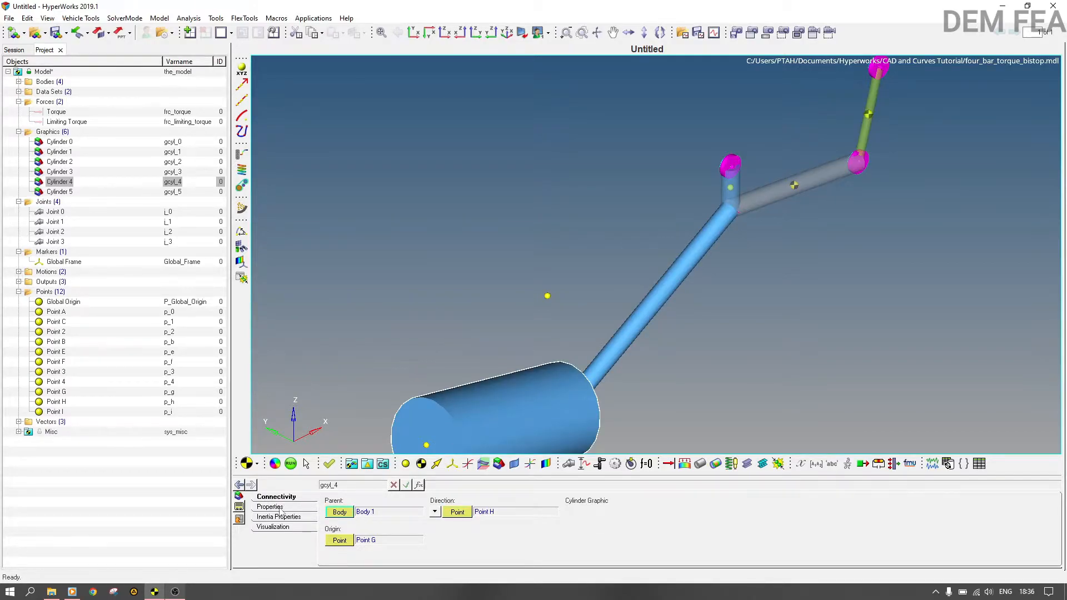
# Set Cylinder 4's radius to 2
pyautogui.click(283, 507)
pyautogui.click(595, 504)
pyautogui.write('2')
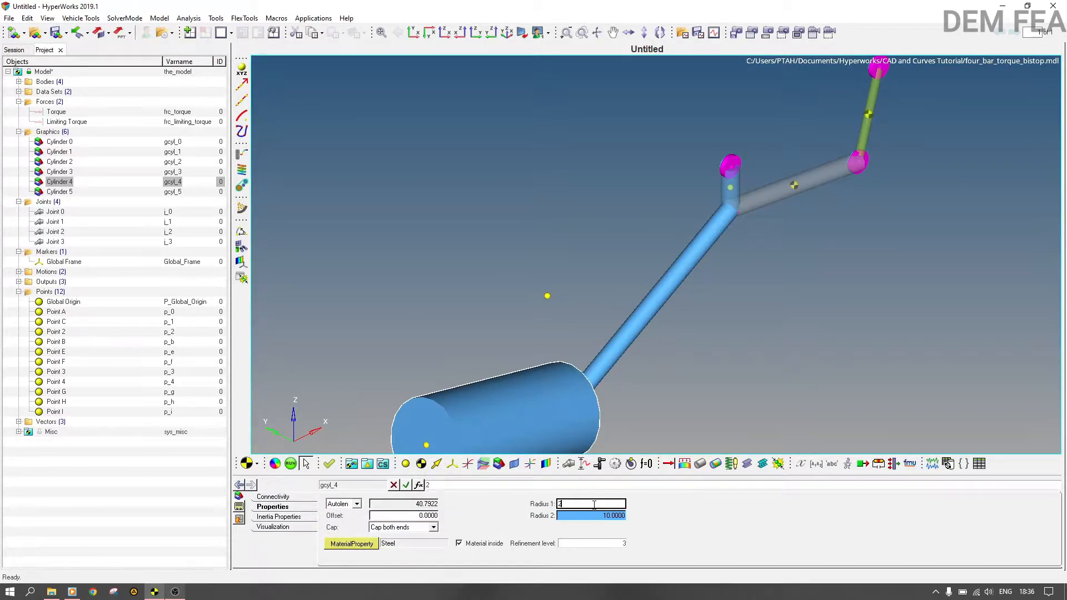
pyautogui.press('Tab')
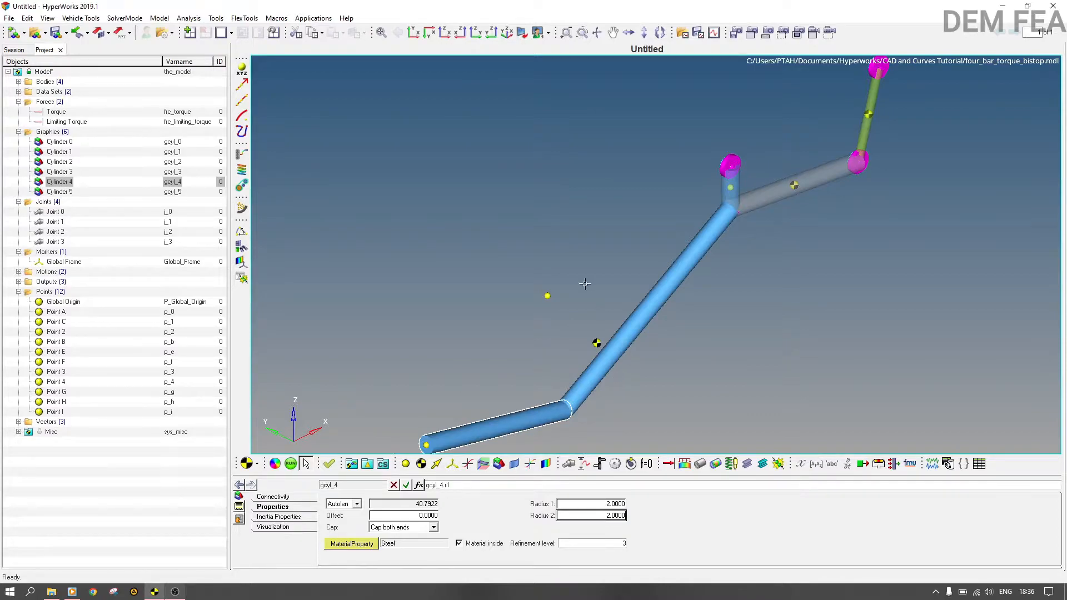
# Assign Cylinder 5 to parent Body 1, with Point H as its origin and Point I as its direction
pyautogui.click(59, 192)
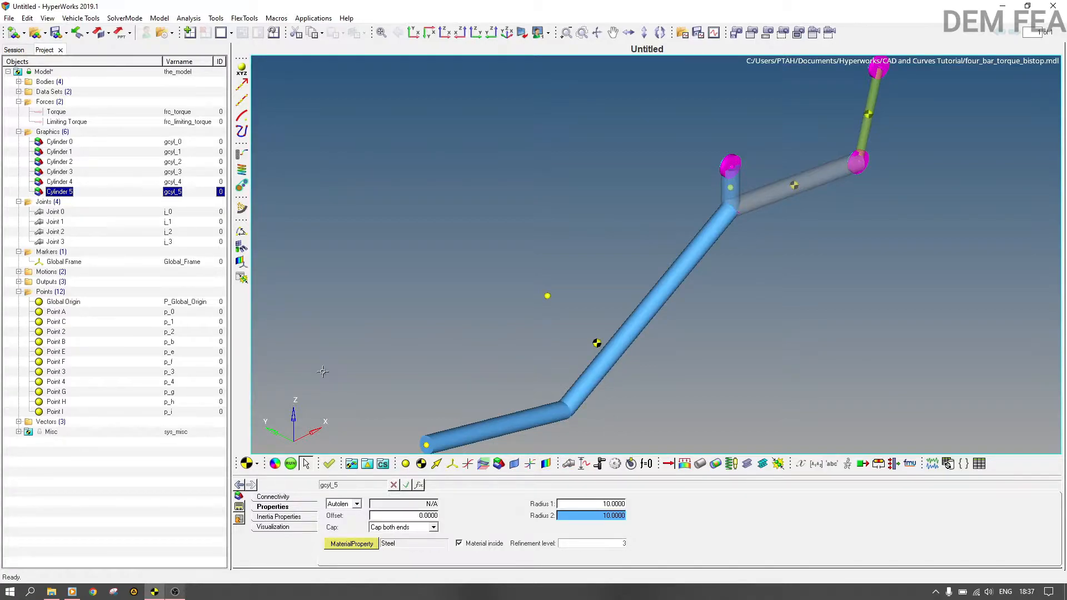
pyautogui.click(285, 498)
pyautogui.click(348, 512)
pyautogui.click(599, 348)
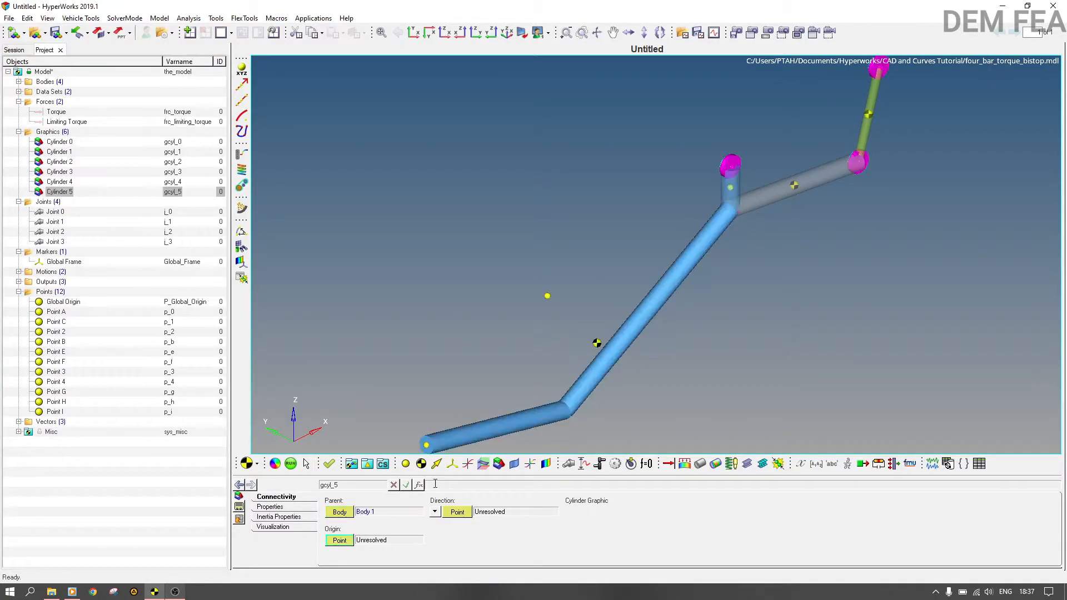
pyautogui.click(424, 444)
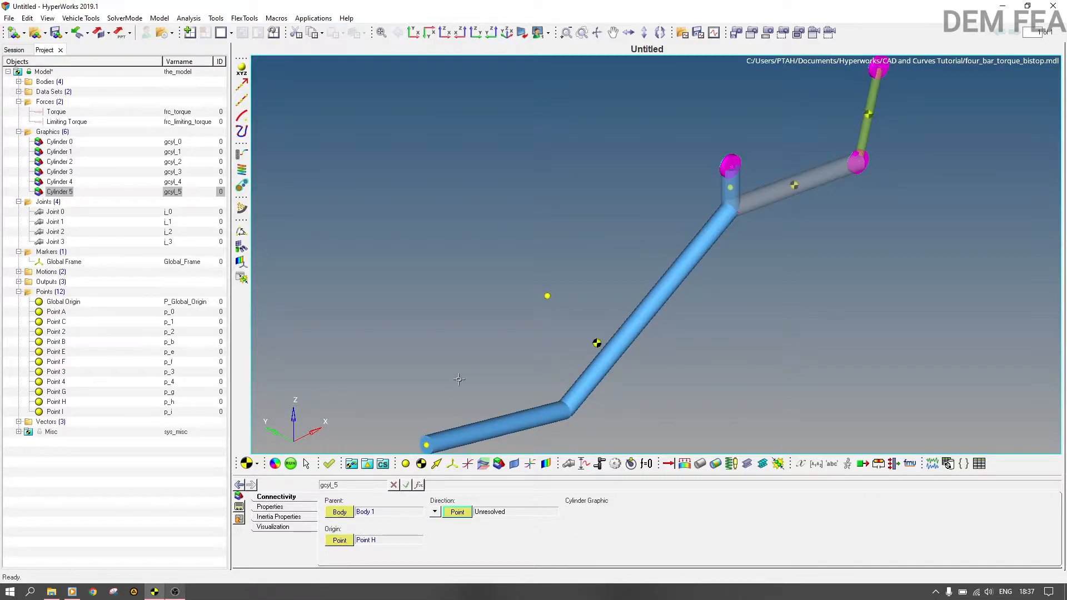
pyautogui.click(548, 297)
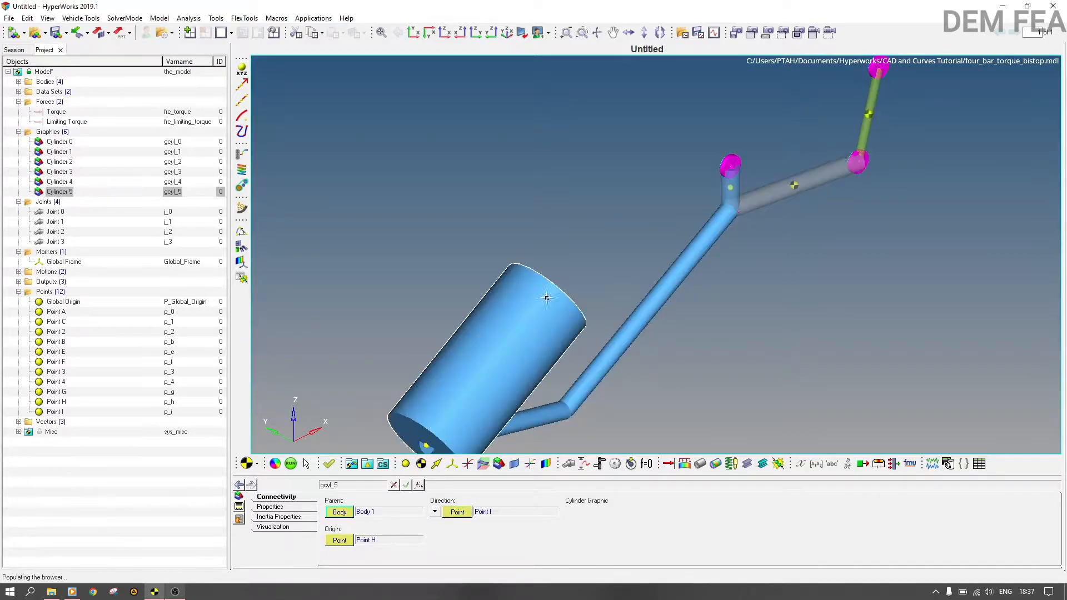
# Set Cylinder 5's radius to 2
pyautogui.click(277, 507)
pyautogui.click(611, 503)
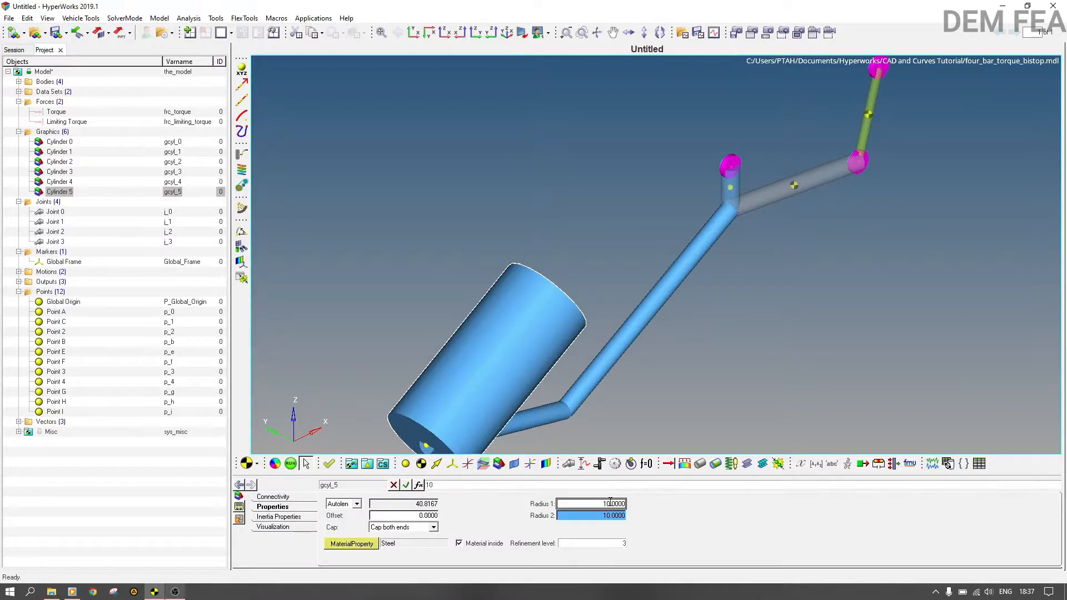
pyautogui.write('2')
pyautogui.press('Return')
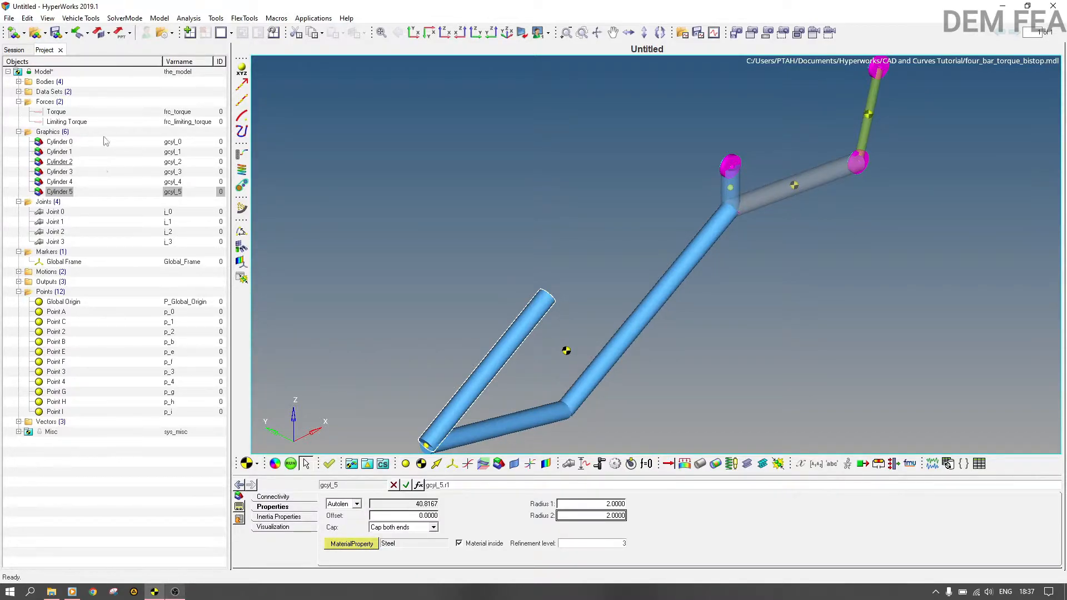
# Turn off getting properties from associated graphics for Free Body Part
pyautogui.click(20, 83)
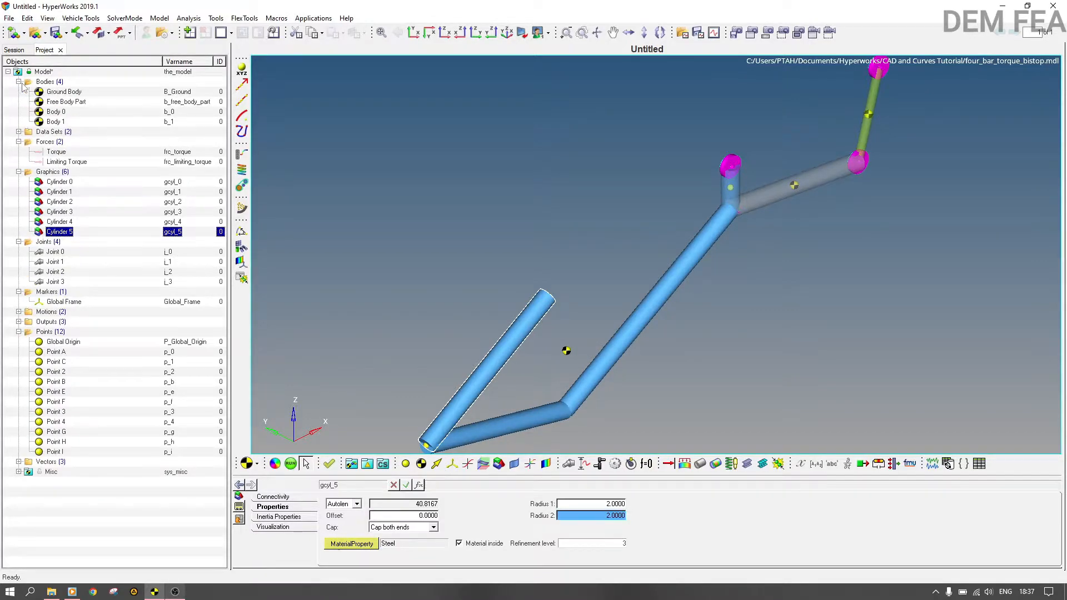
pyautogui.click(54, 102)
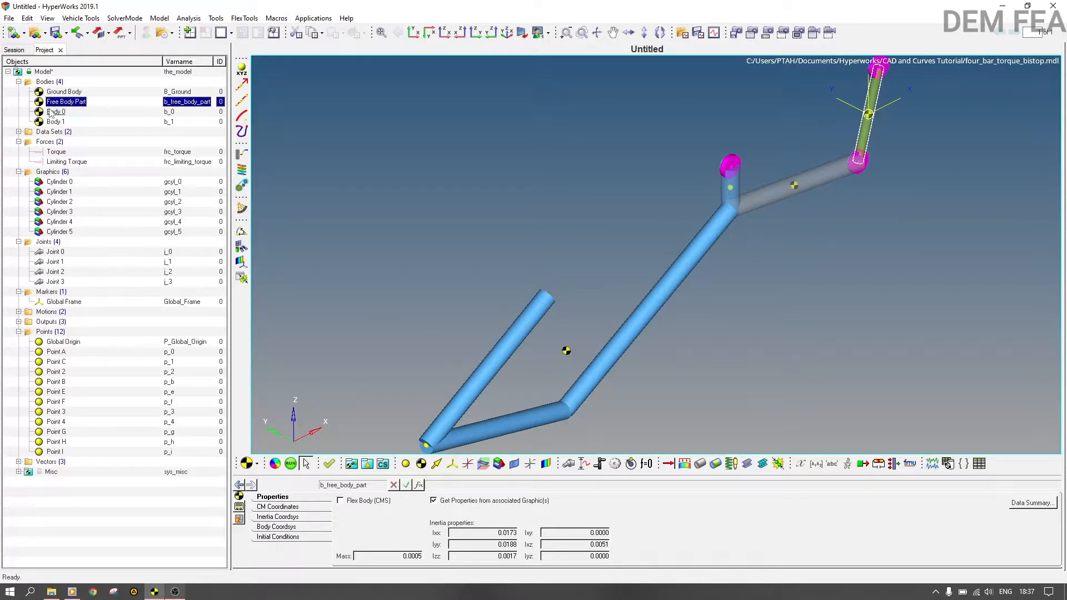
pyautogui.click(482, 501)
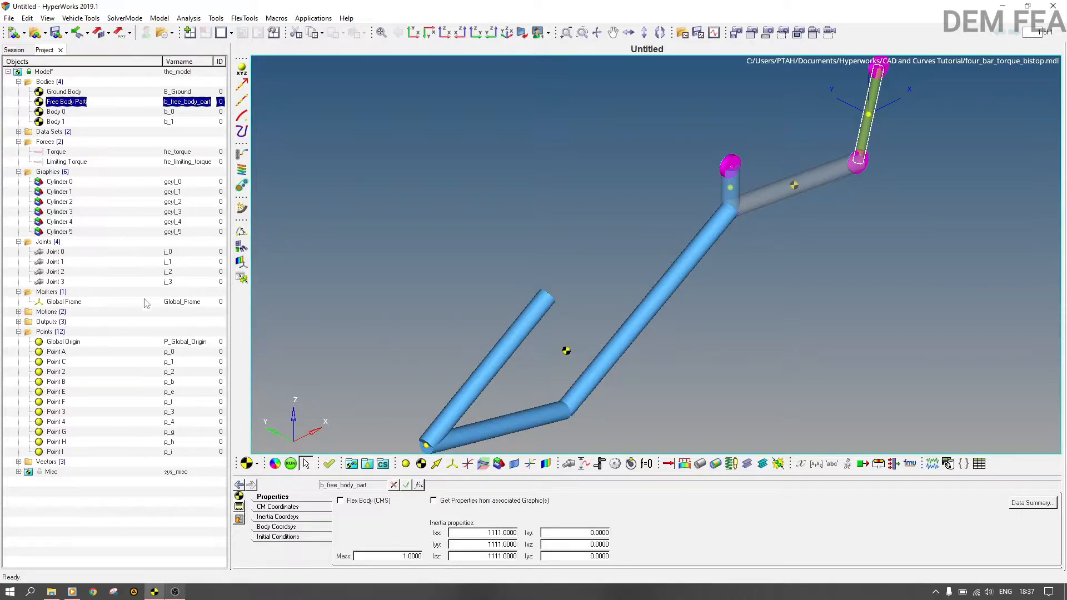
# Set Body 0's Ixx, Iyy and Izz inertias to 1111 each and its mass to 1
pyautogui.click(55, 112)
pyautogui.click(497, 533)
pyautogui.write('111')
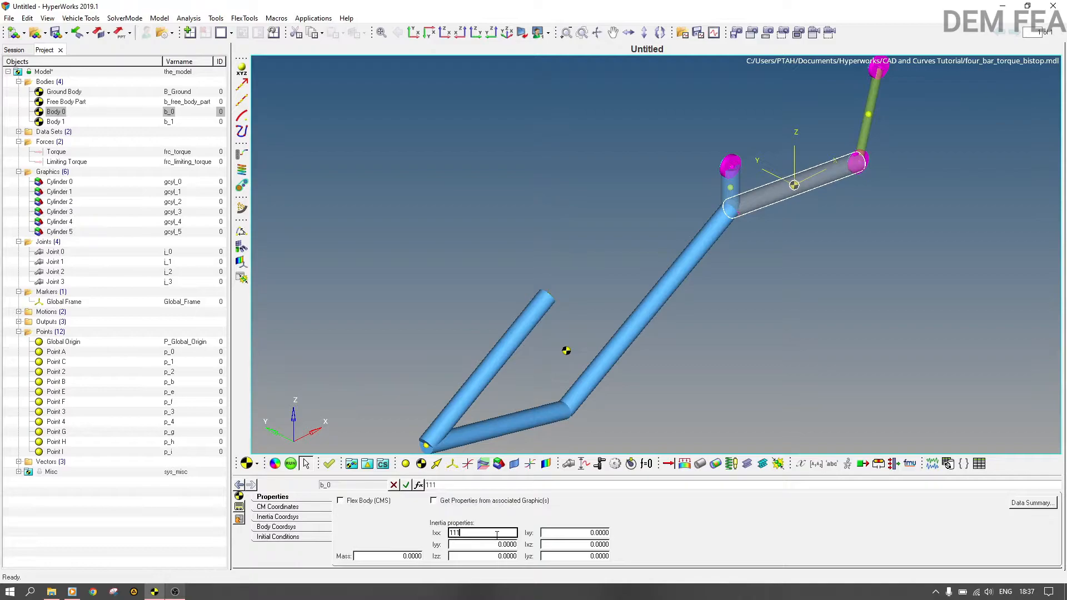
pyautogui.write('1')
pyautogui.click(498, 544)
pyautogui.write('111')
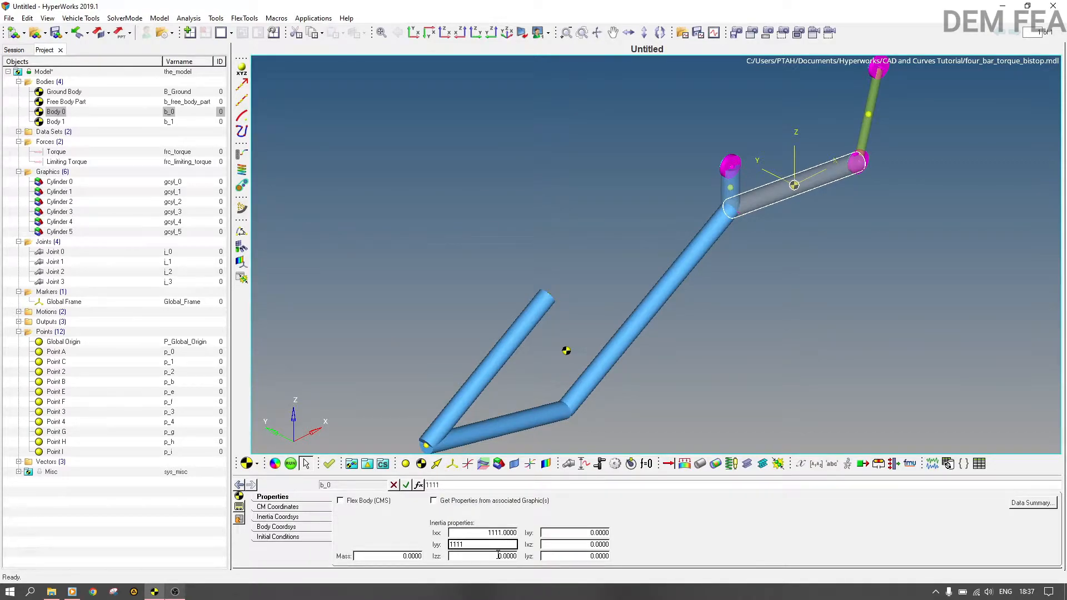
pyautogui.click(498, 555)
pyautogui.write('1111')
pyautogui.click(417, 555)
pyautogui.write('1')
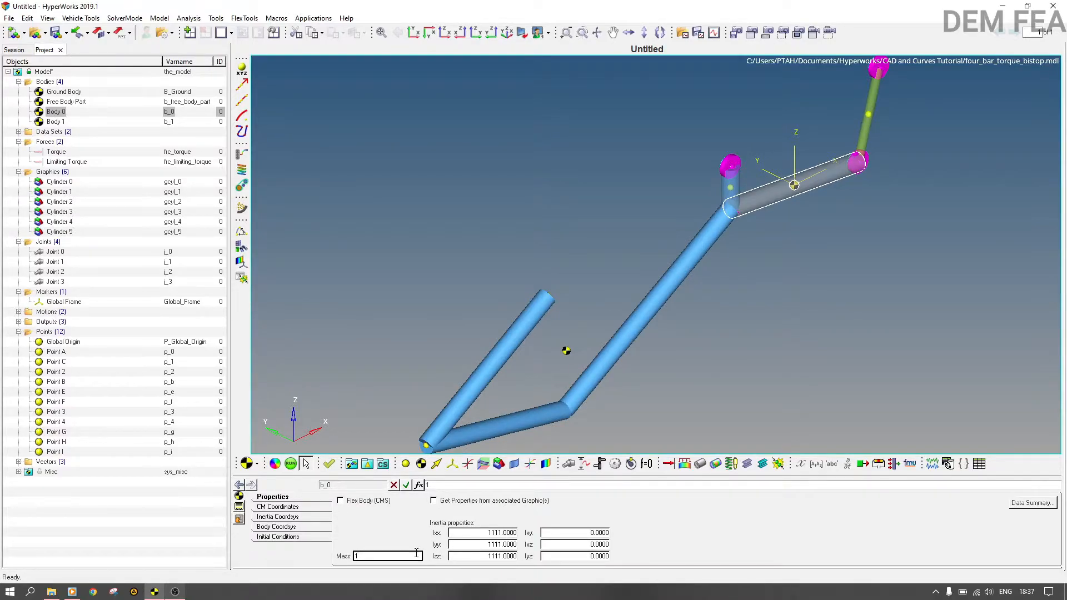
pyautogui.press('Return')
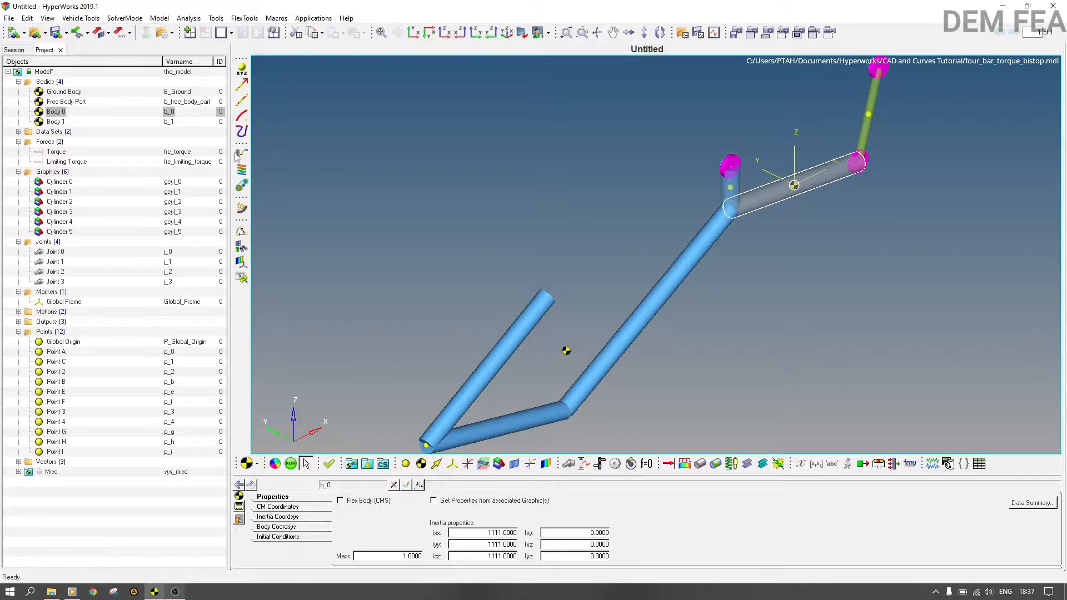
# Turn off getting properties from associated graphics for Body 1, and set its Ixx, Iyy and Izz to 1111 and its mass to 1
pyautogui.click(56, 121)
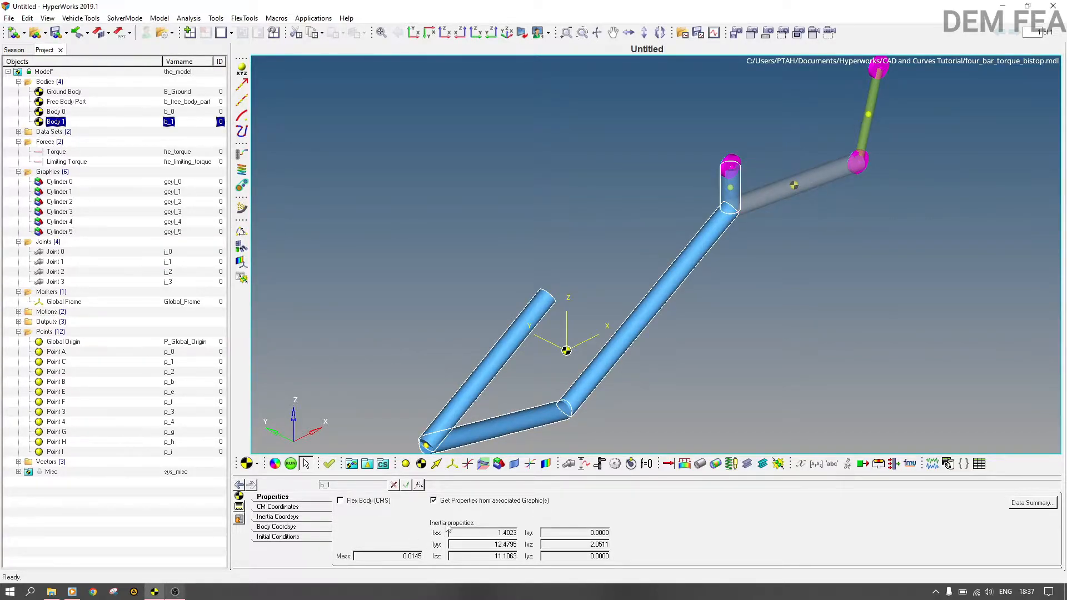
pyautogui.click(455, 501)
pyautogui.click(495, 533)
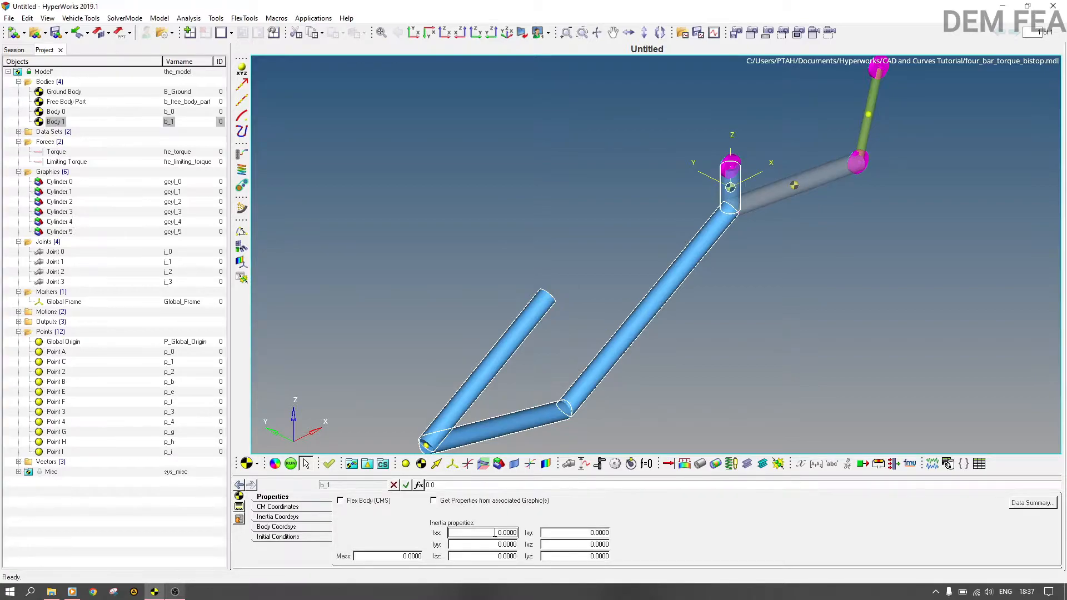
pyautogui.write('1111')
pyautogui.press('Tab')
pyautogui.write('1111')
pyautogui.press('Tab')
pyautogui.write('11')
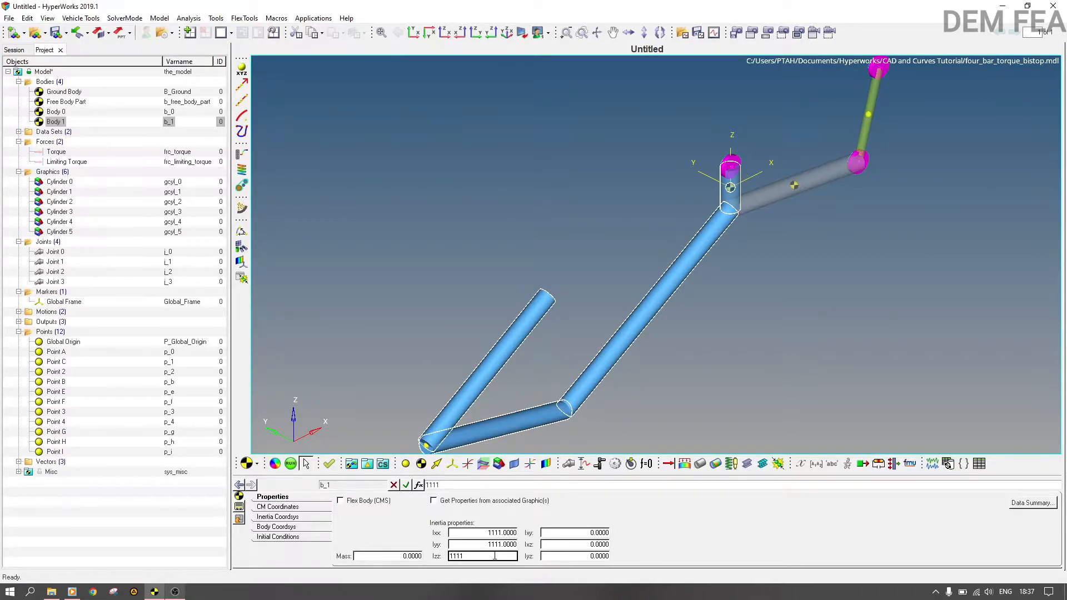
pyautogui.press('Return')
pyautogui.click(392, 556)
pyautogui.write('1')
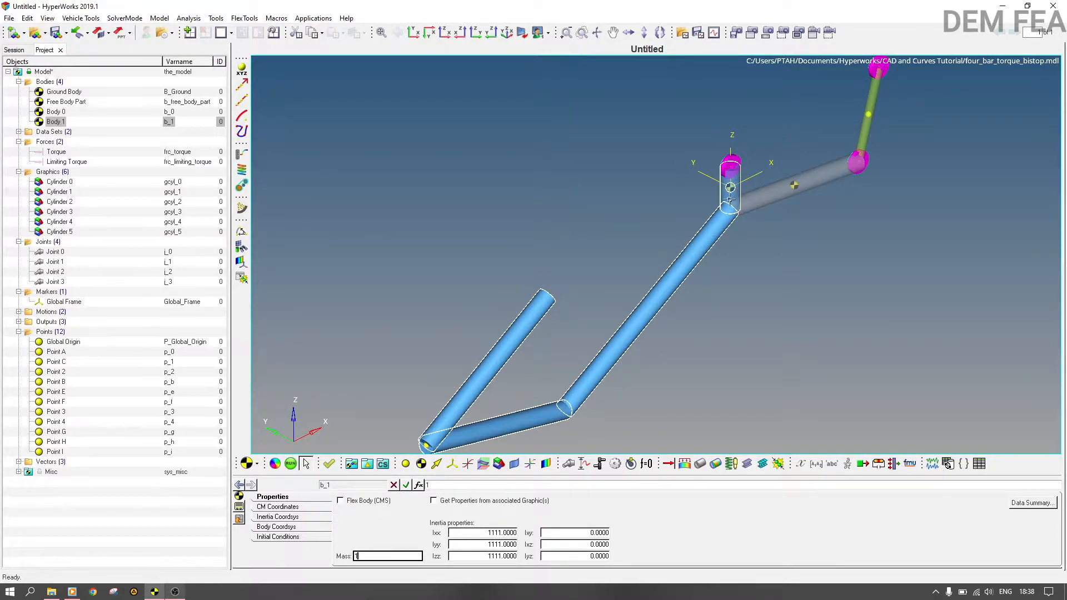
pyautogui.press('Return')
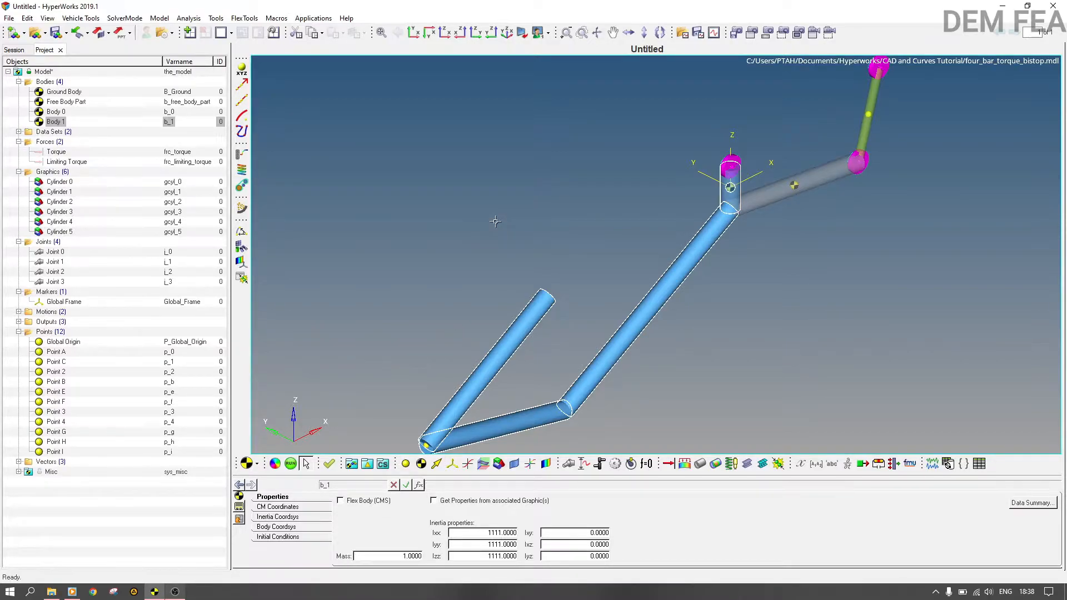
# Change the label of the Free Body Part body to Follower
pyautogui.rightClick(57, 115)
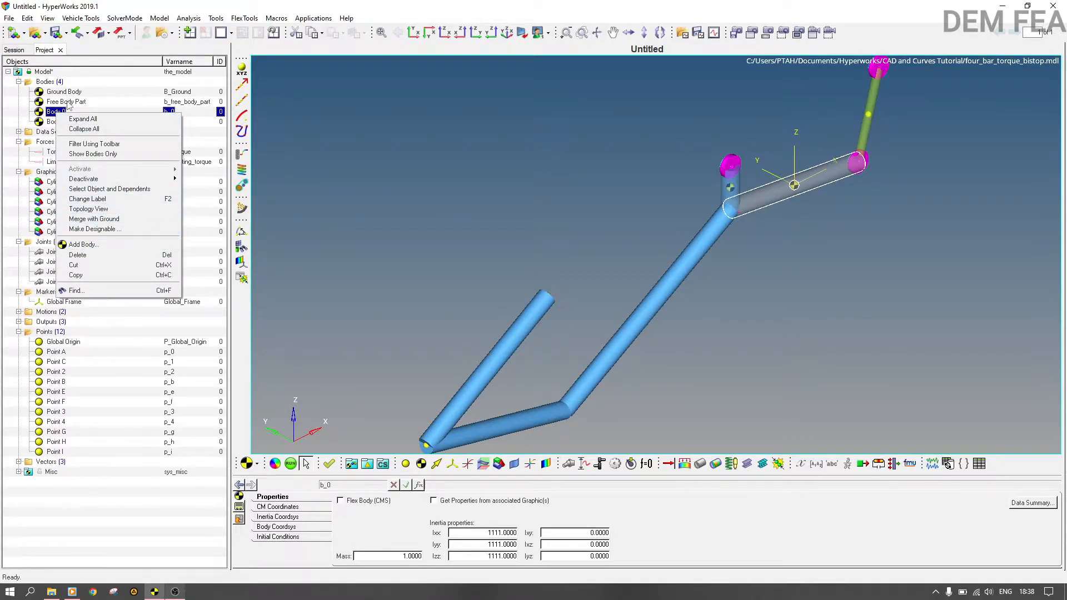
pyautogui.click(68, 103)
pyautogui.rightClick(72, 102)
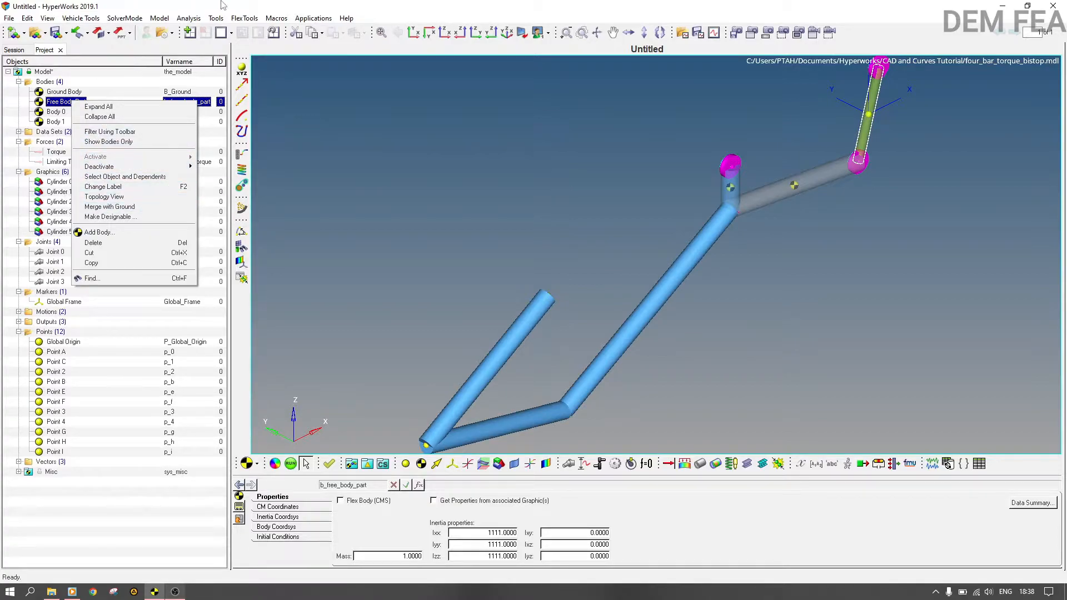
pyautogui.click(123, 187)
pyautogui.write('Fo')
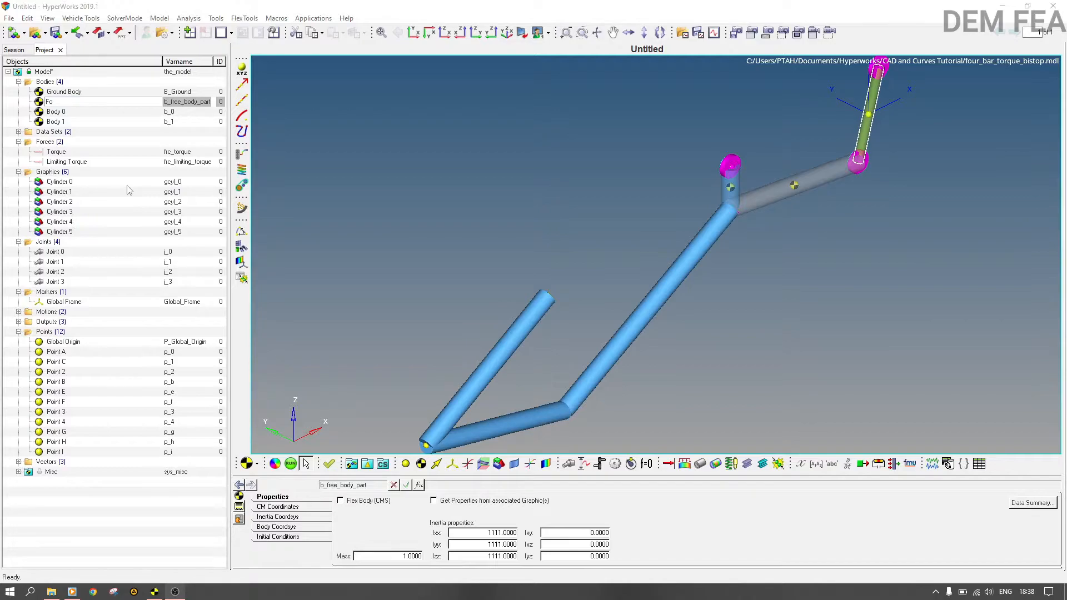
pyautogui.write('llower')
pyautogui.press('Return')
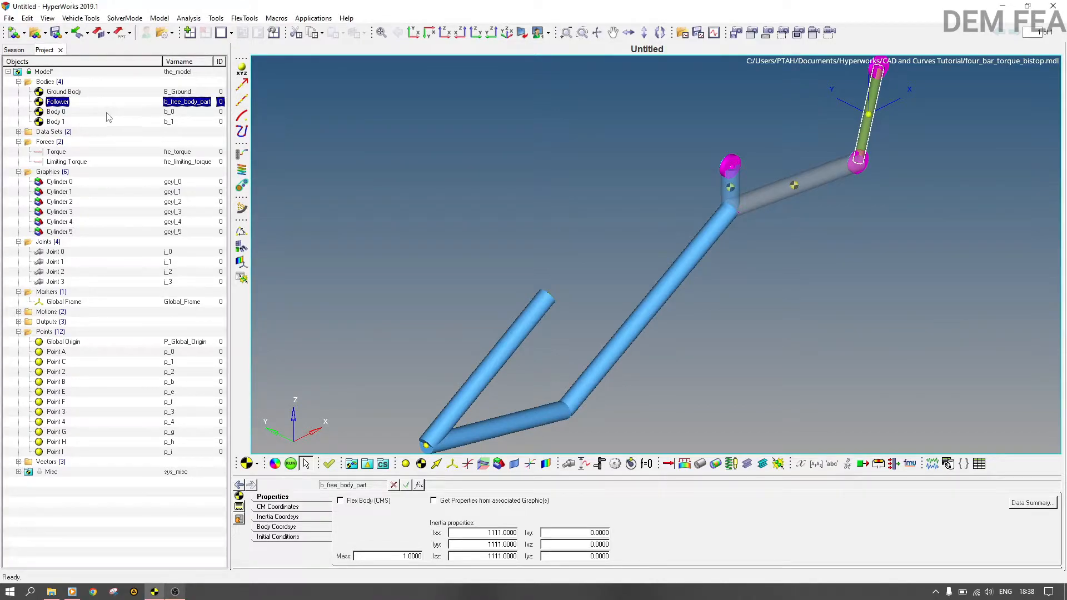
# Change the label of Body 0 to Coupler
pyautogui.click(62, 112)
pyautogui.rightClick(63, 113)
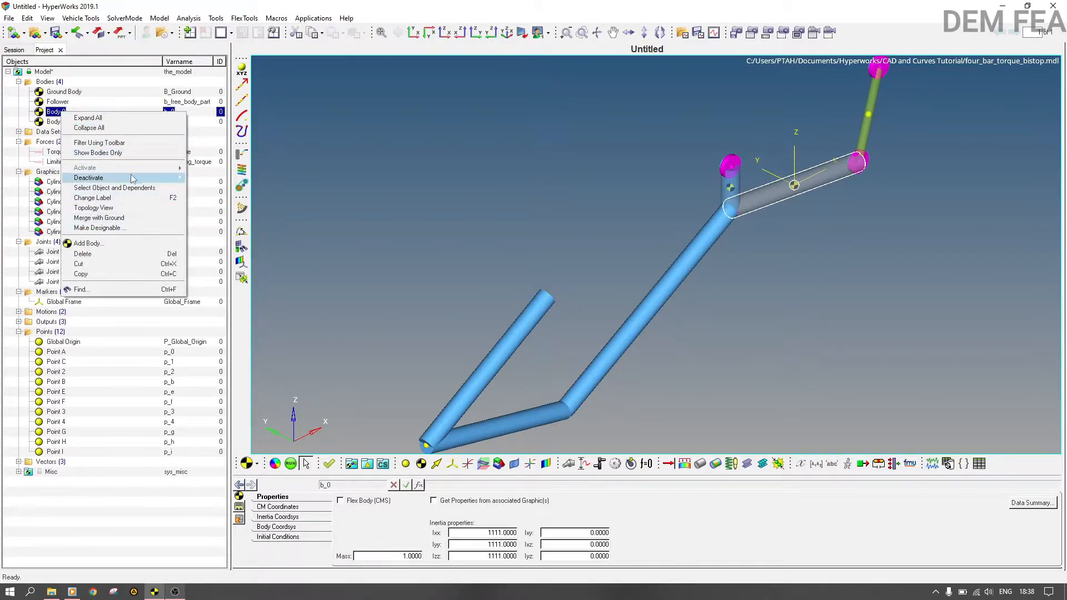
pyautogui.click(132, 199)
pyautogui.write('Coupler')
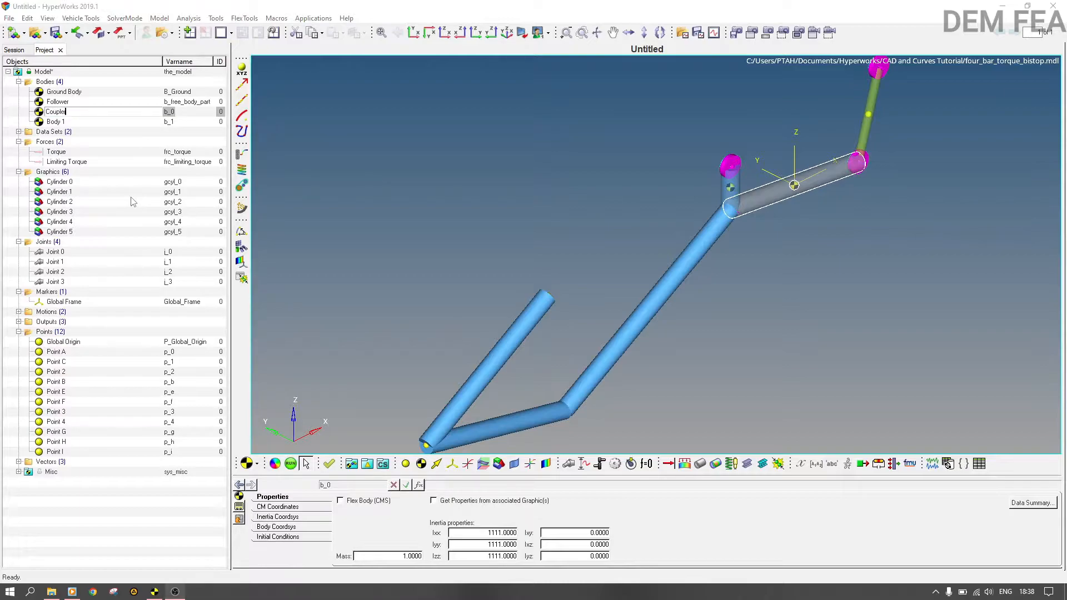
pyautogui.click(72, 121)
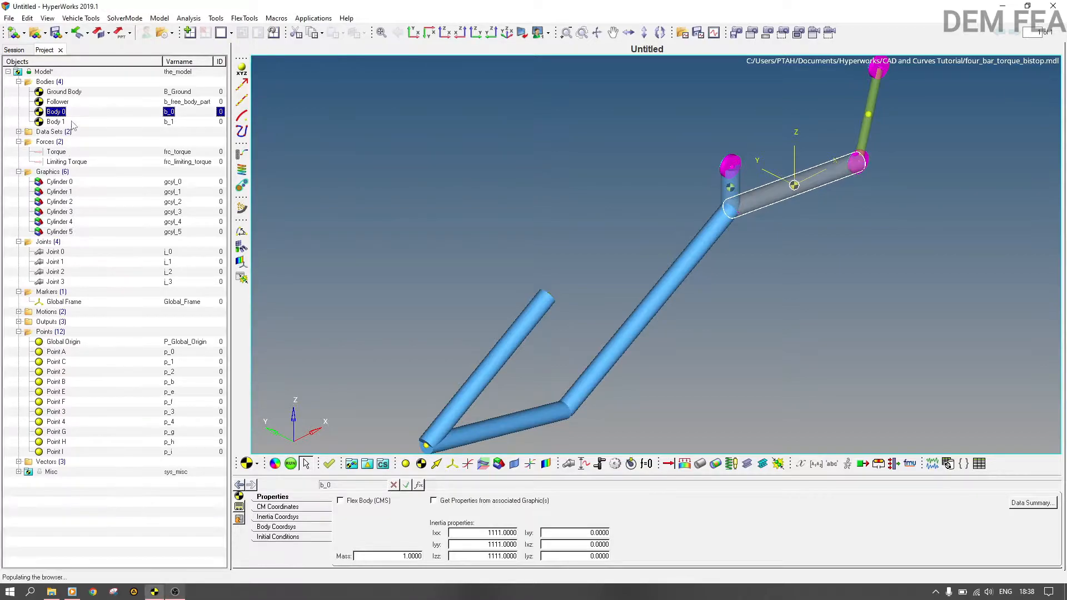
# Change the label of Body 1 to Input
pyautogui.click(71, 122)
pyautogui.rightClick(72, 121)
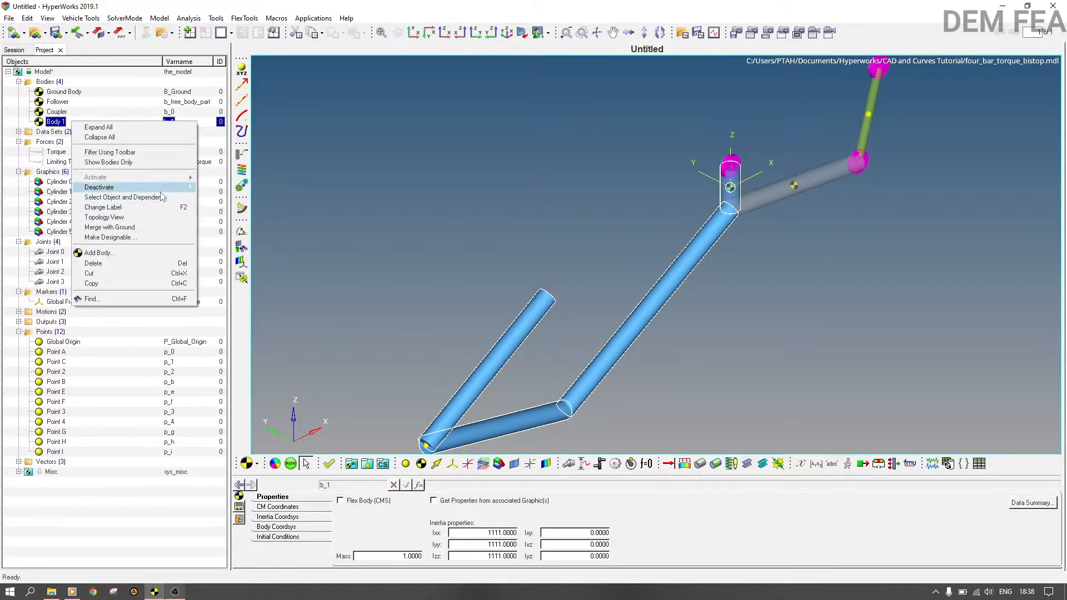
pyautogui.click(166, 208)
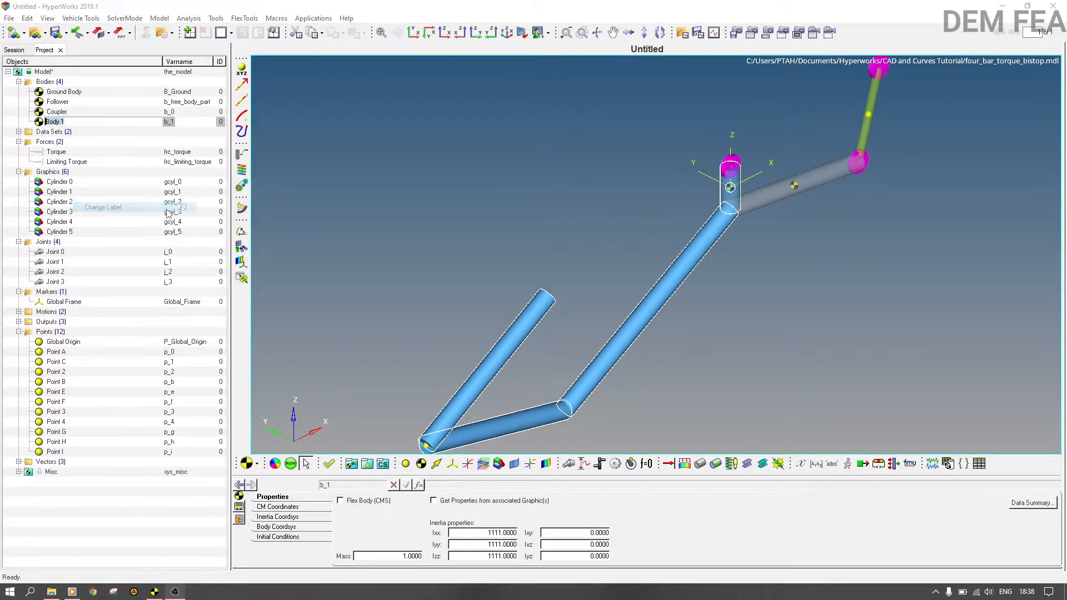
pyautogui.write('Inpu')
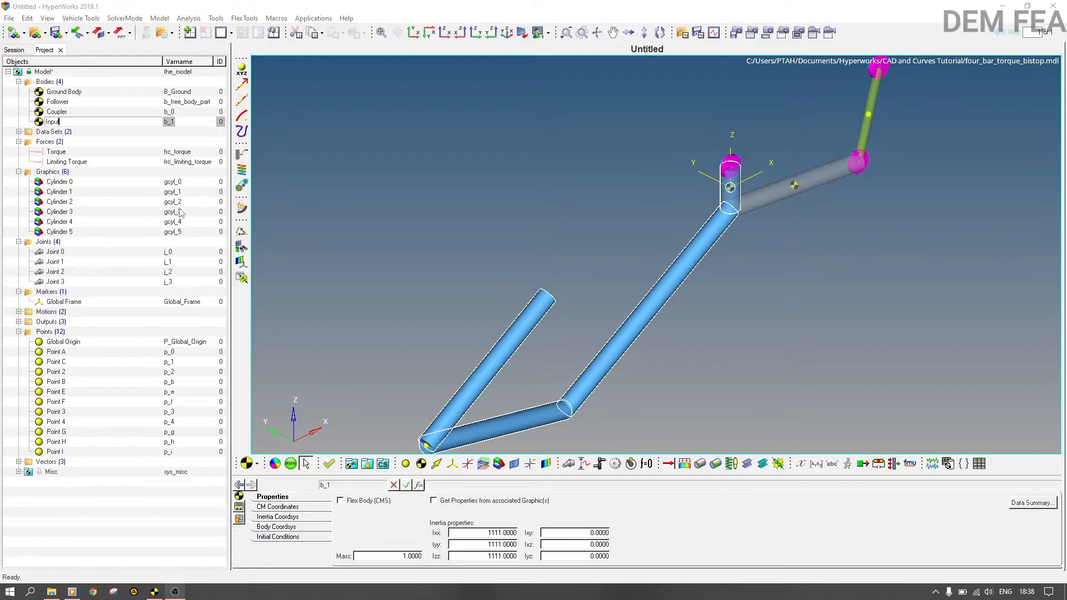
pyautogui.write('t')
pyautogui.press('Return')
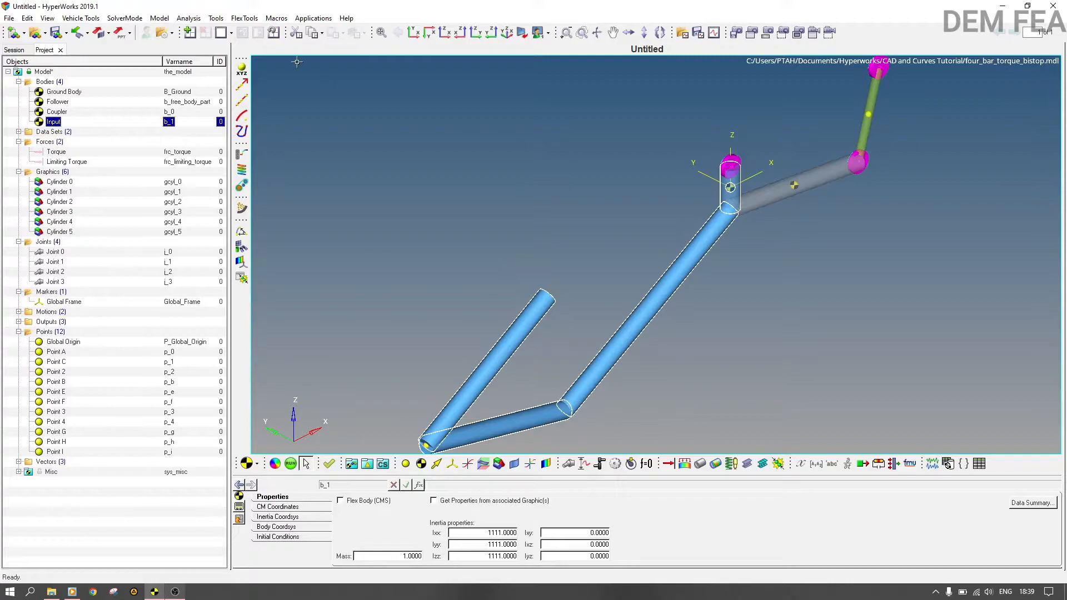
# Run a model check, examine the total estimated degrees of freedom, and close the check report and message log
pyautogui.click(216, 17)
pyautogui.click(239, 31)
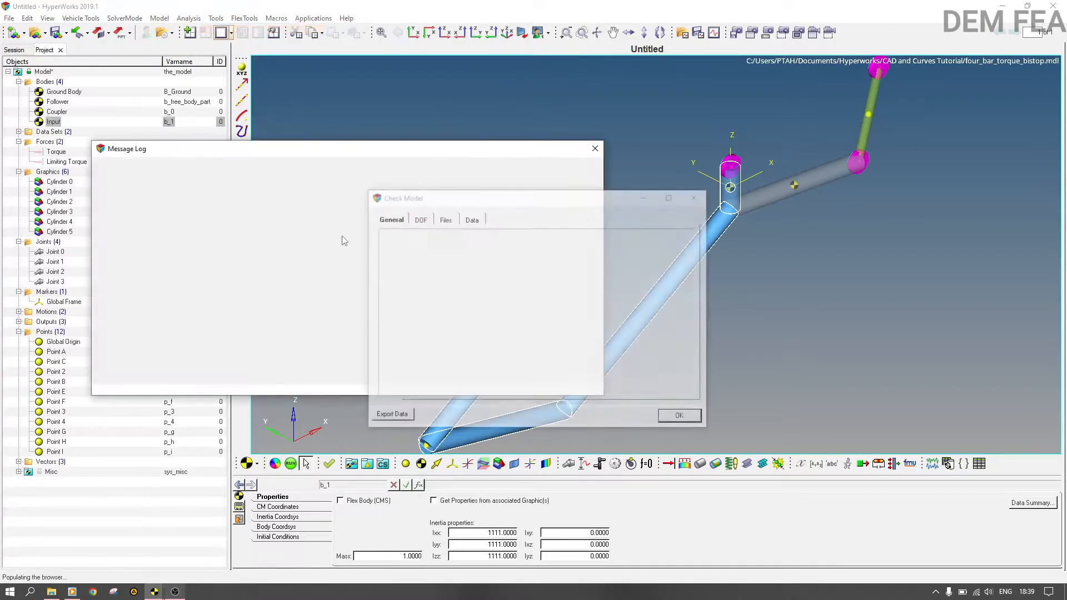
pyautogui.click(421, 219)
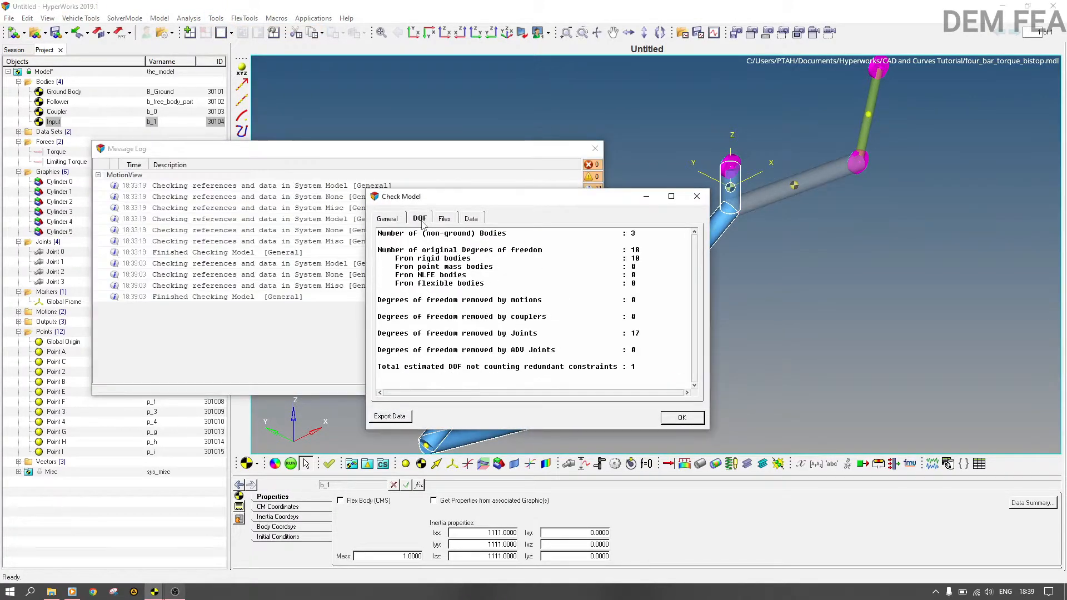
pyautogui.tripleClick(638, 365)
pyautogui.click(697, 196)
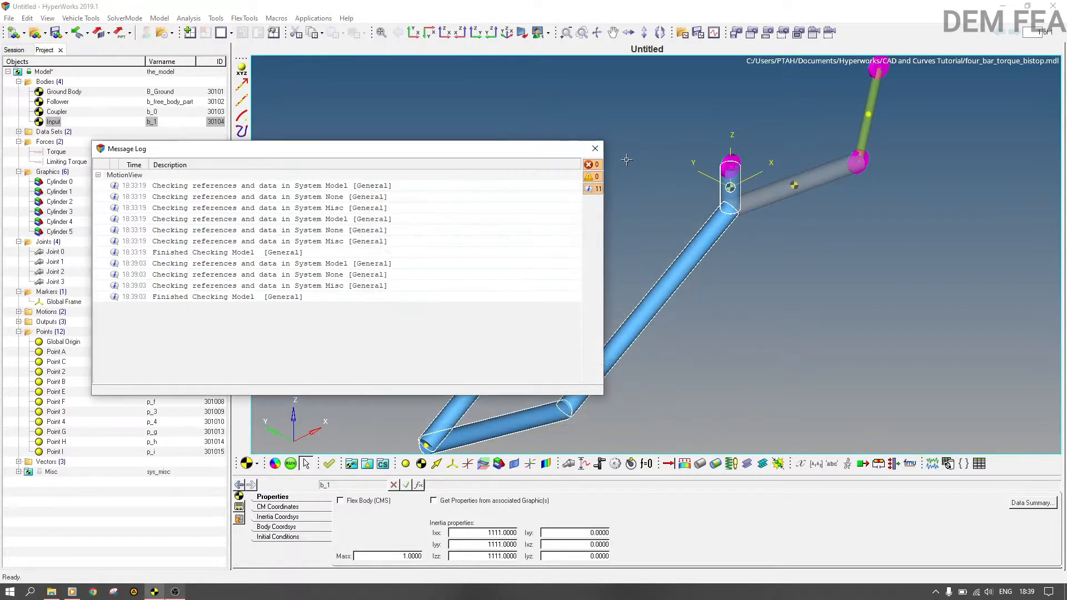
pyautogui.click(594, 149)
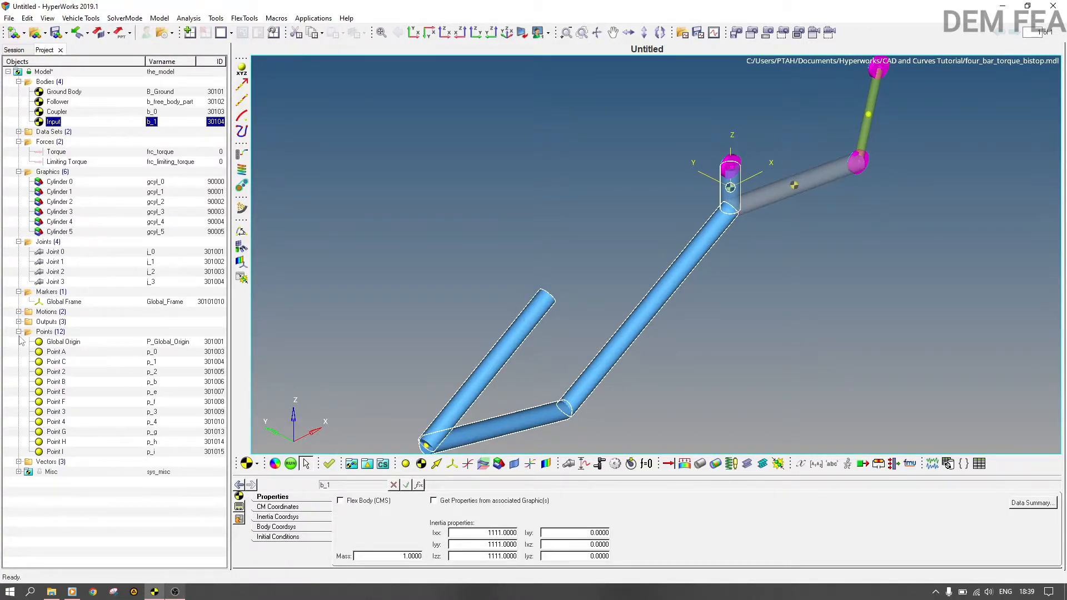
# Activate only the selected object Motion 1, the displacement motion on Joint 3
pyautogui.click(19, 312)
pyautogui.click(56, 332)
pyautogui.rightClick(56, 332)
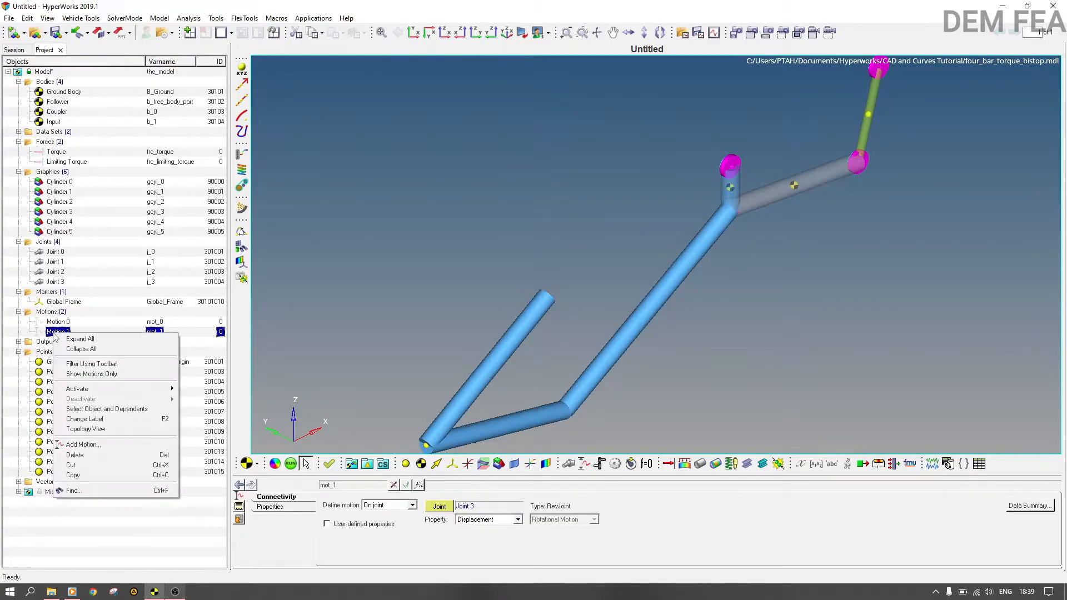
pyautogui.moveTo(94, 389)
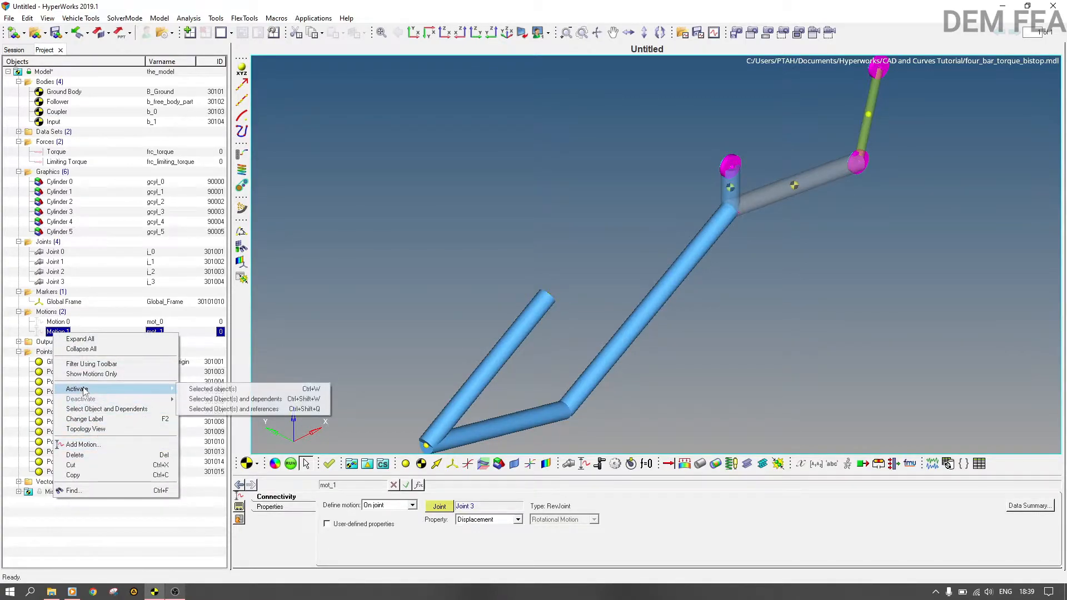
pyautogui.click(197, 390)
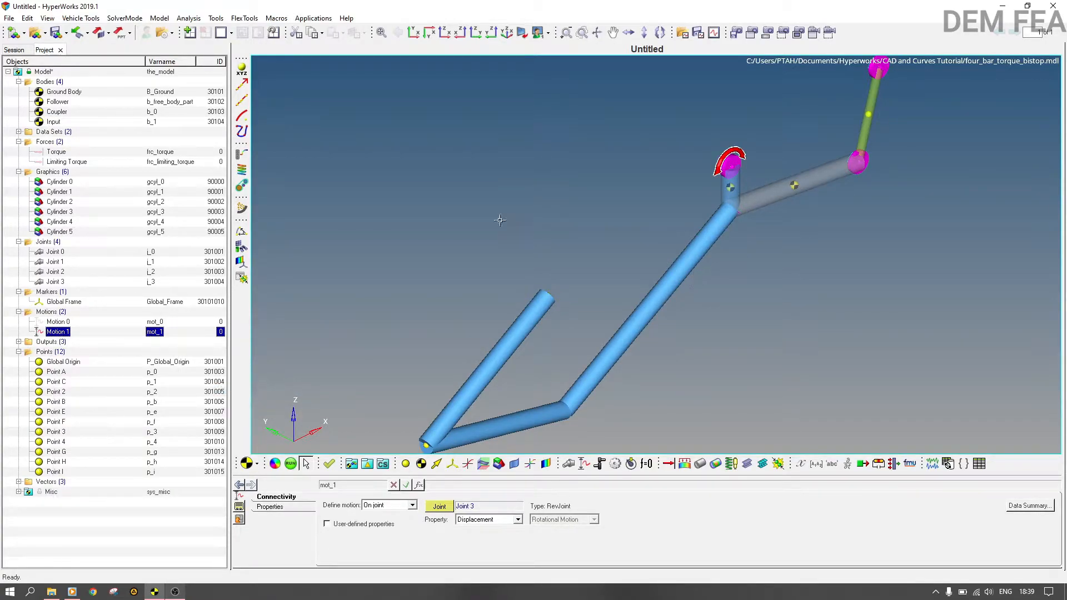
# Check the model again with Motion 1 active, examine its degrees of freedom, and close the report and message log
pyautogui.click(216, 18)
pyautogui.click(239, 30)
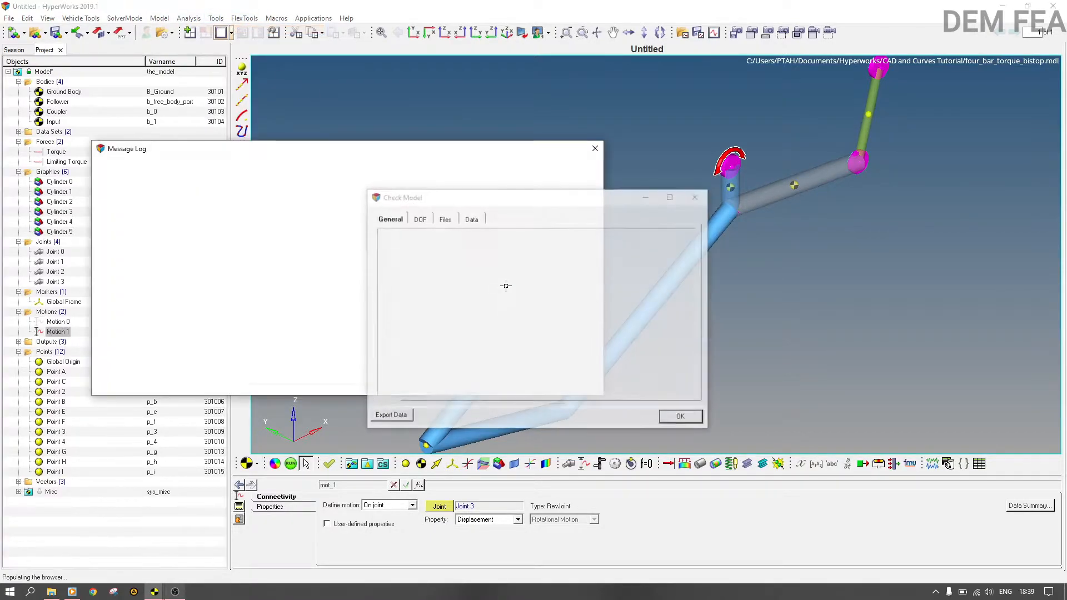
pyautogui.click(420, 219)
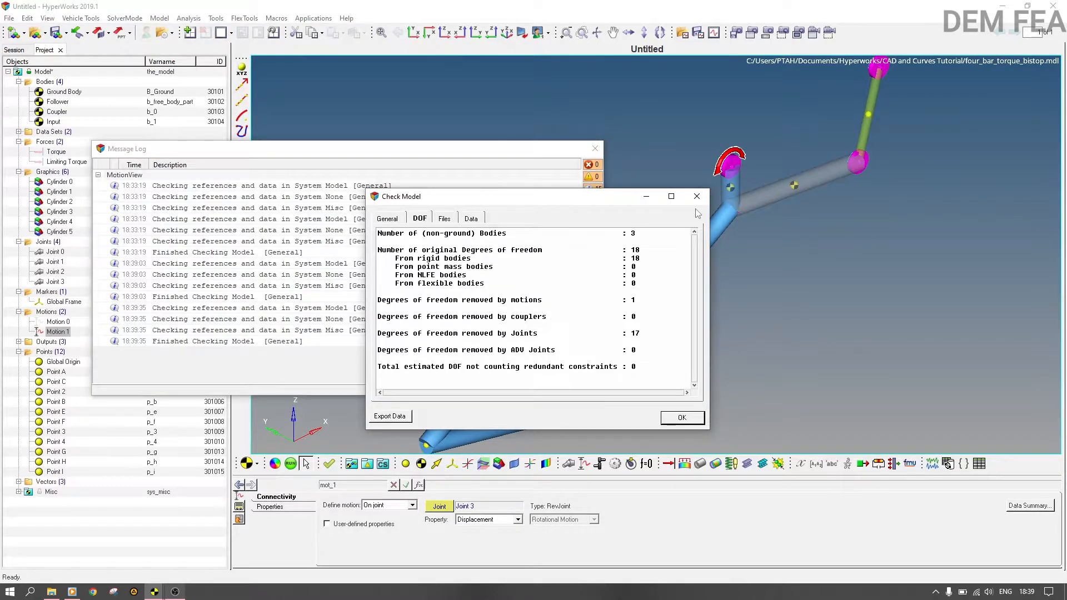
pyautogui.click(697, 197)
pyautogui.click(595, 148)
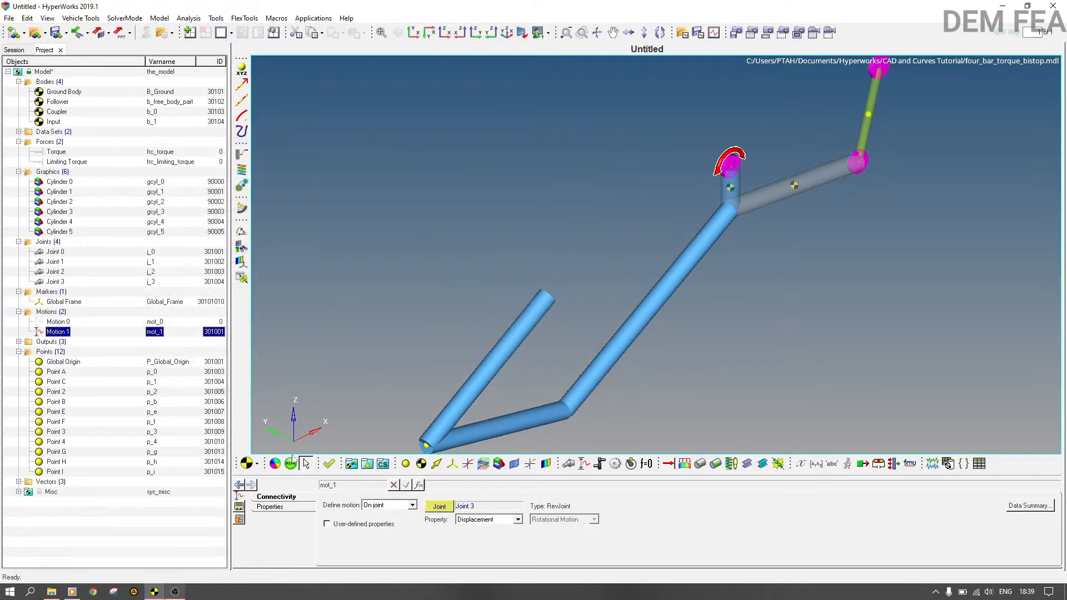
# Run the transient MotionSolve simulation of the current model and play the resulting animation of the mechanism
pyautogui.click(291, 464)
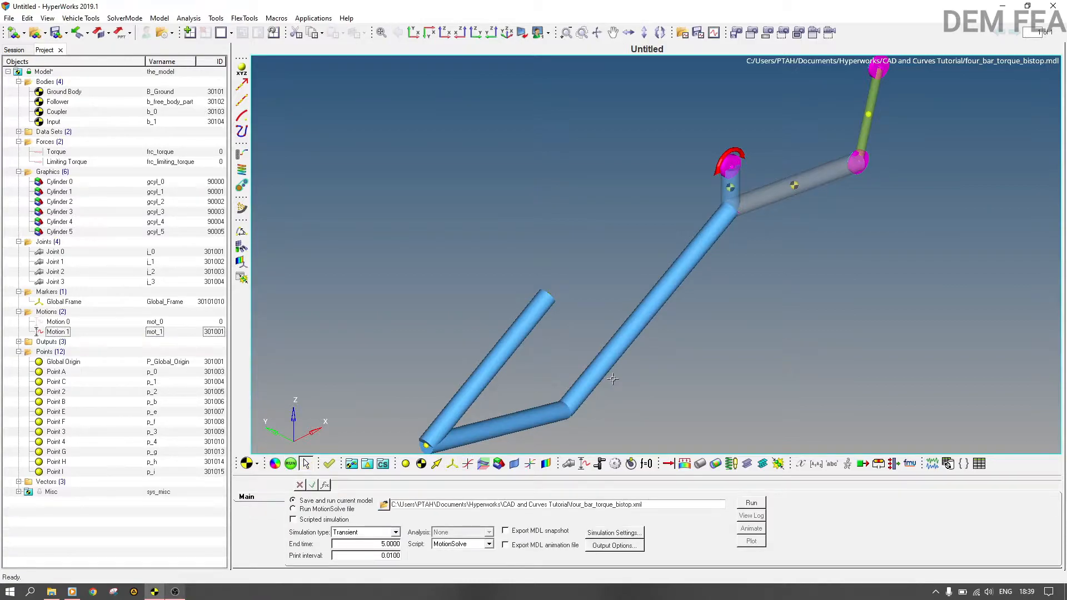
pyautogui.click(763, 503)
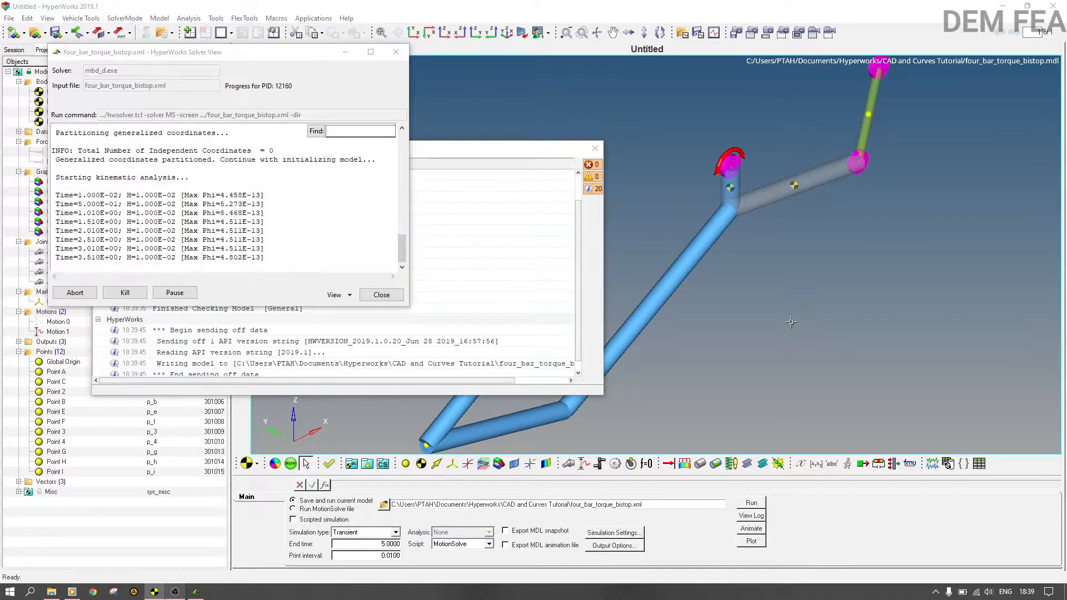
pyautogui.click(381, 295)
pyautogui.click(595, 148)
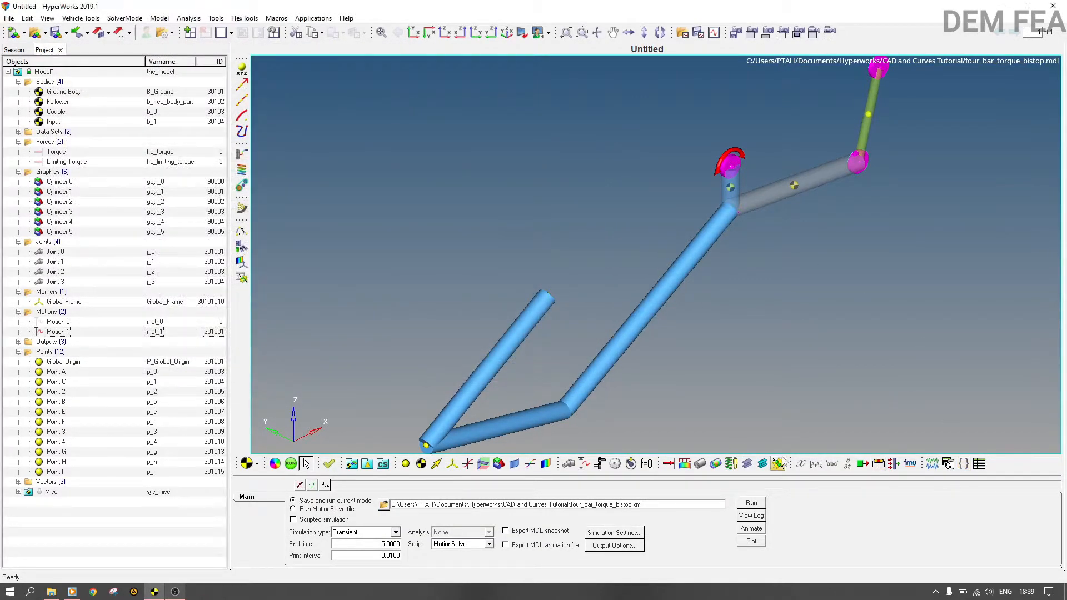
pyautogui.click(751, 528)
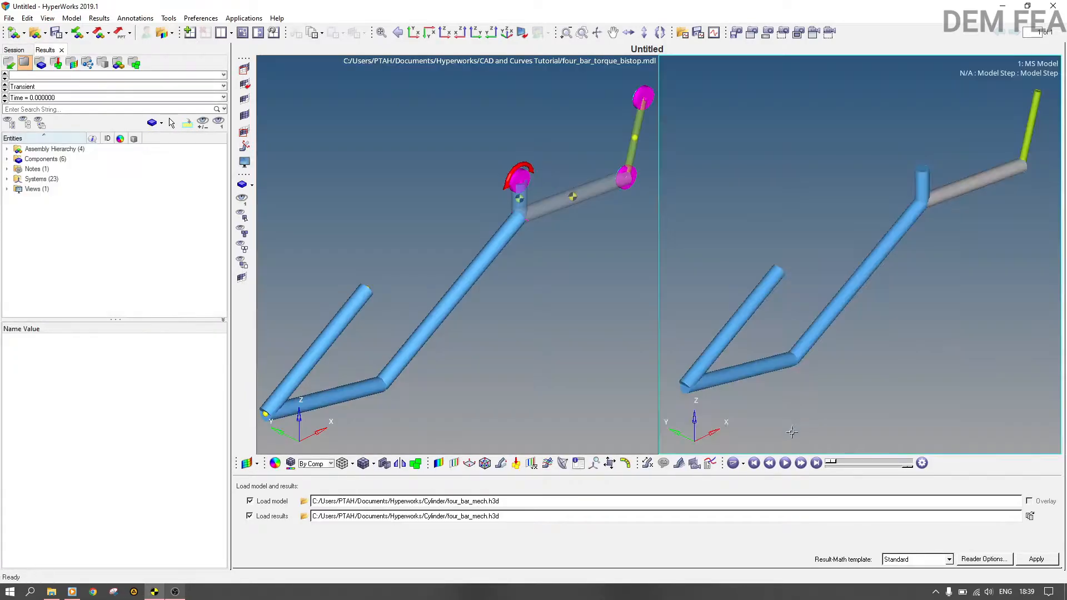
pyautogui.click(786, 463)
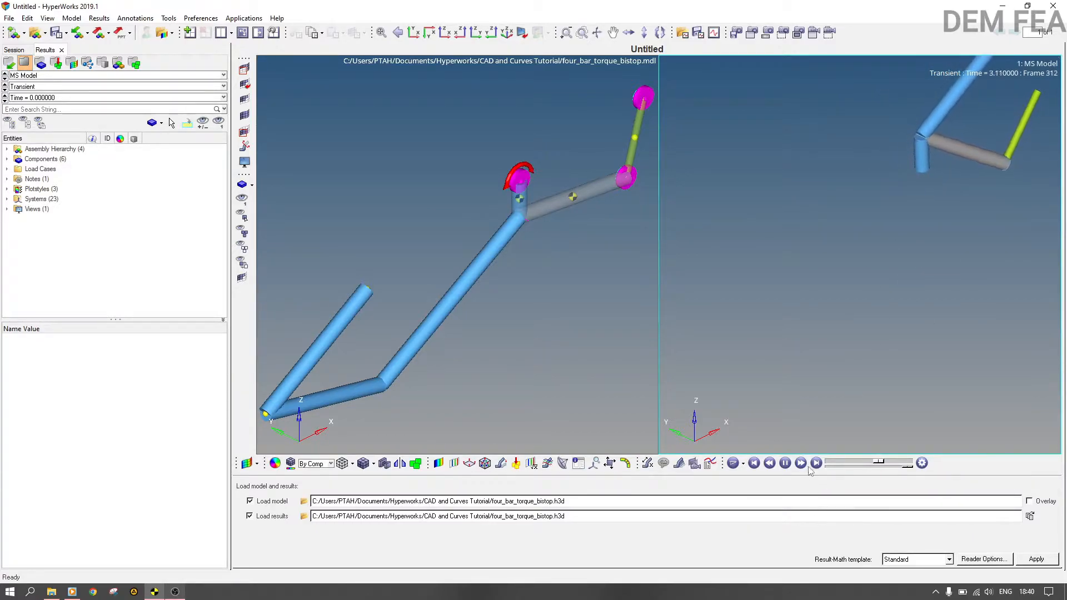
# Pause the animation and expand the mechanism's model window to fill the page
pyautogui.click(785, 465)
pyautogui.click(508, 111)
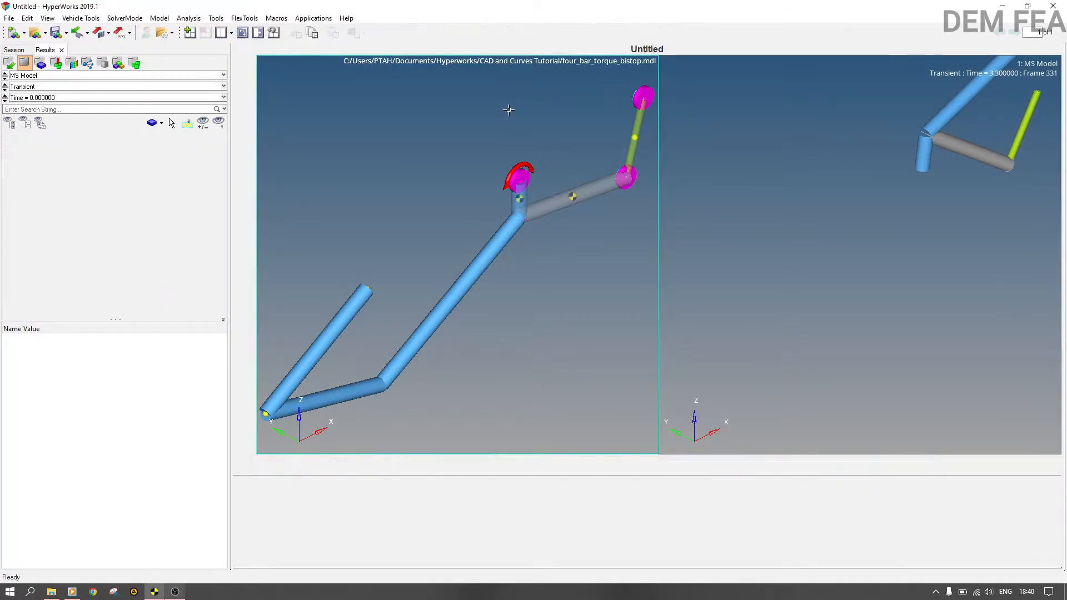
pyautogui.click(243, 33)
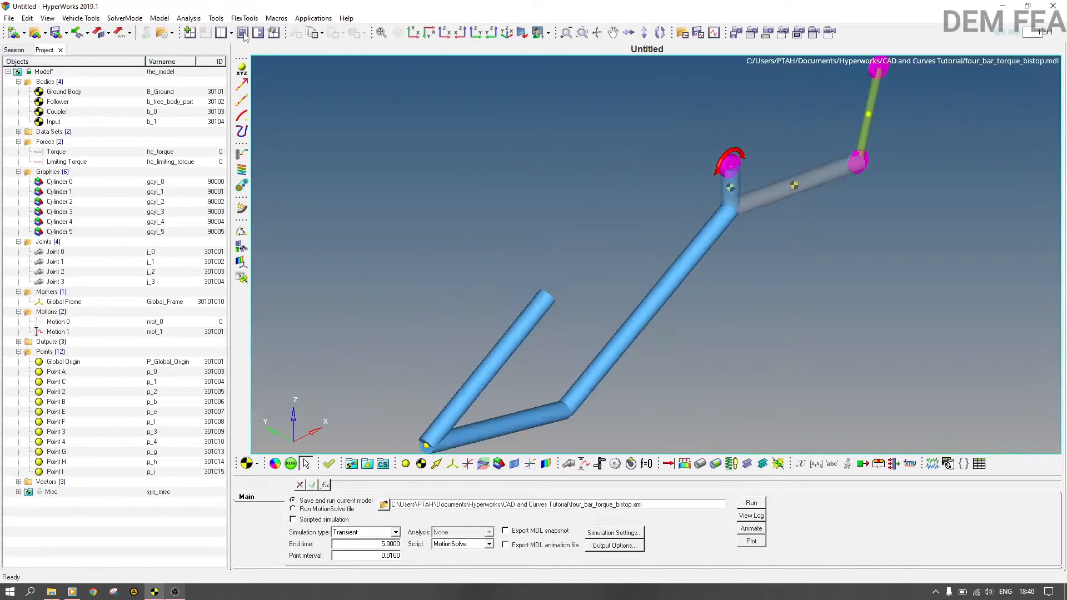
# Open motion_curve from the CAD and Curves Tutorial folder in Excel, examine its two data columns, and return to HyperWorks
pyautogui.click(52, 592)
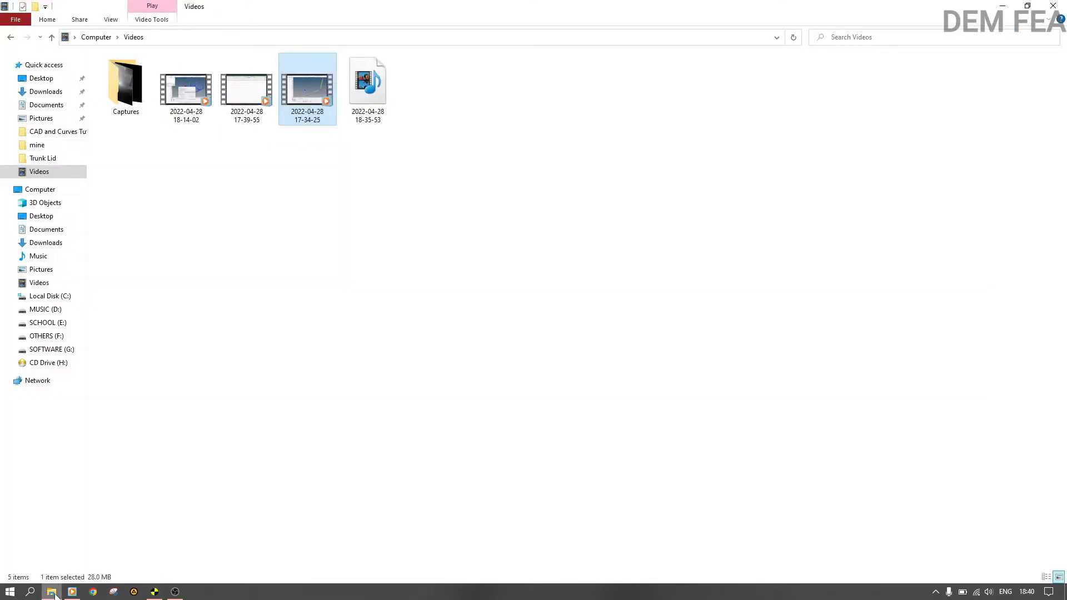
pyautogui.click(48, 132)
pyautogui.click(144, 322)
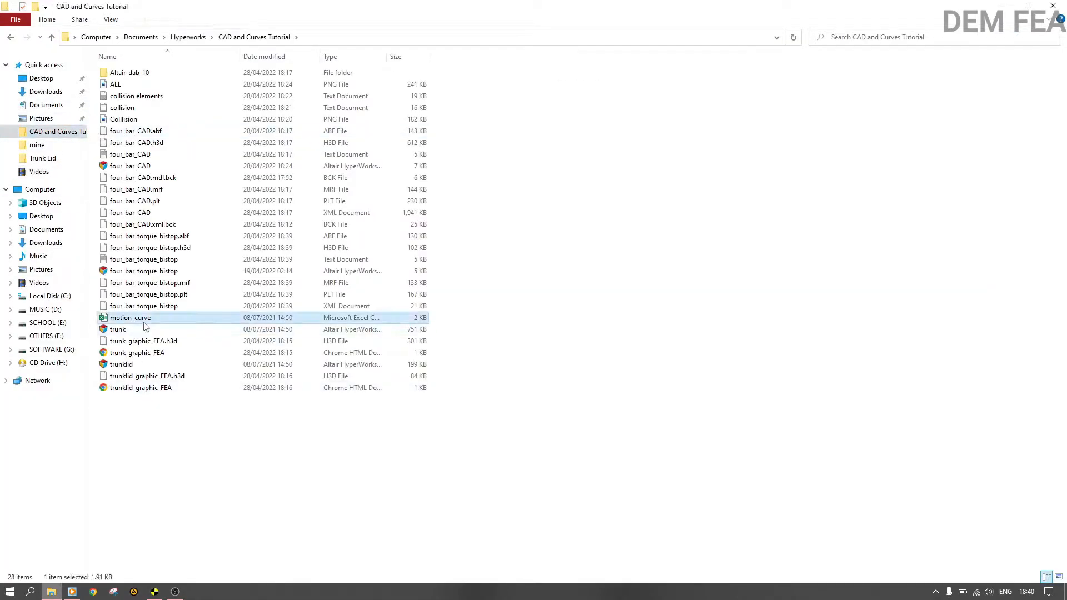
pyautogui.press('Return')
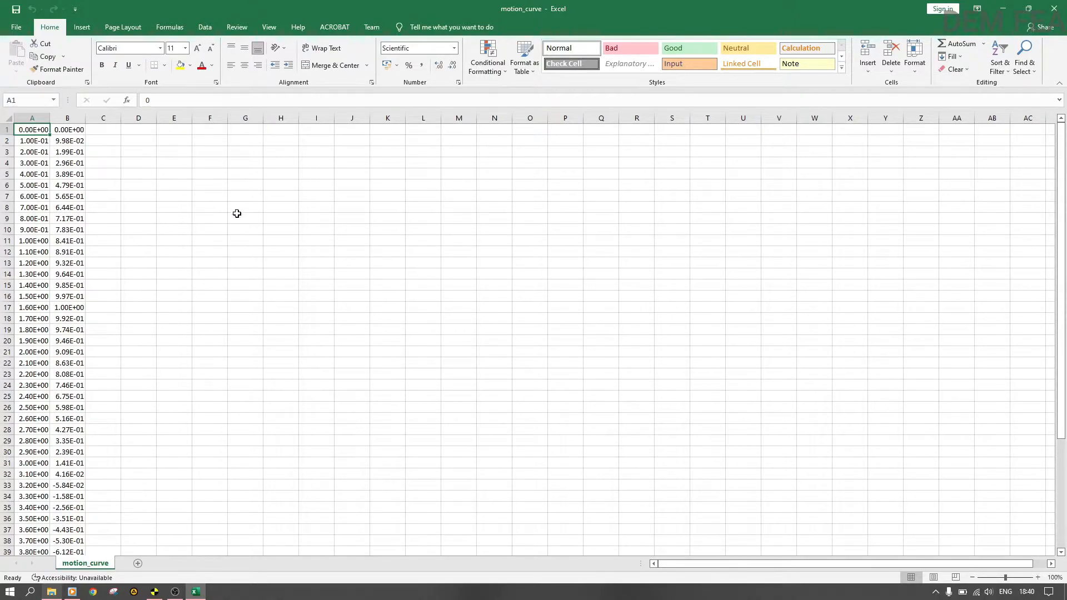
pyautogui.scroll(-7, 52, 315)
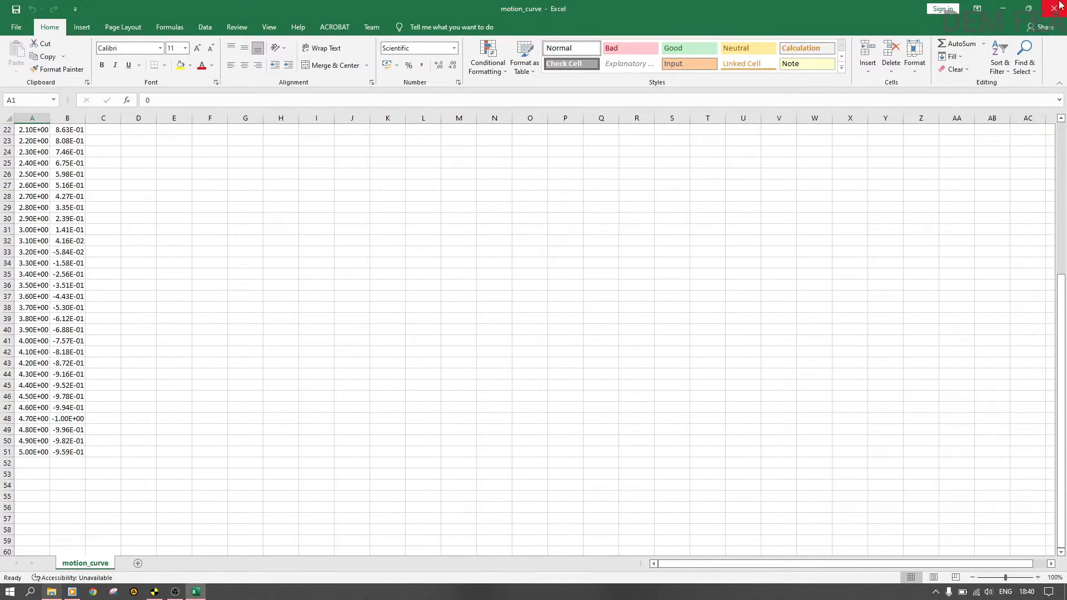
pyautogui.click(174, 591)
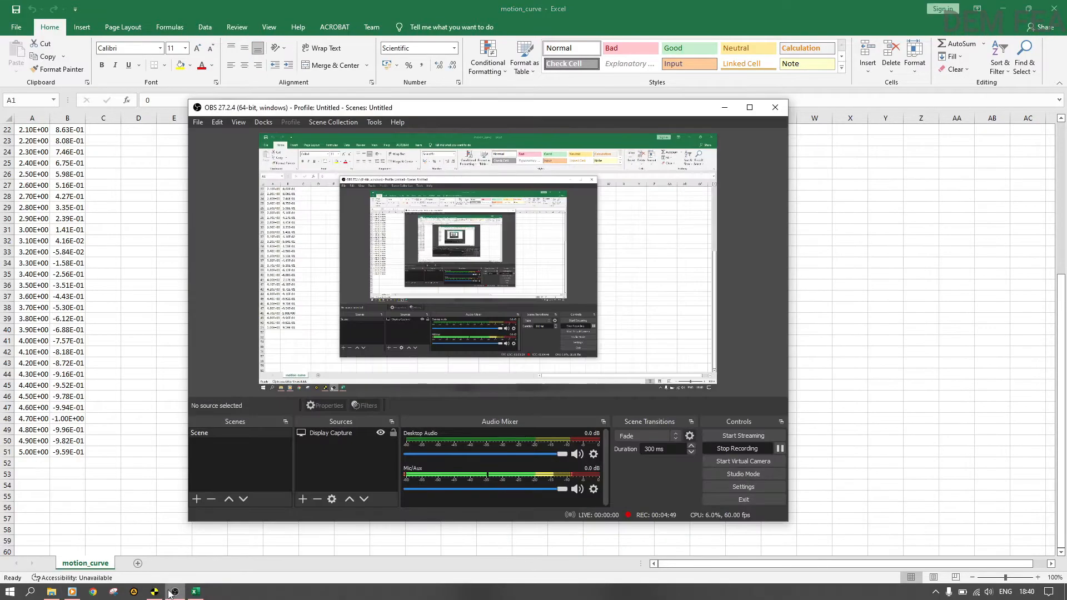
pyautogui.click(174, 592)
pyautogui.click(162, 593)
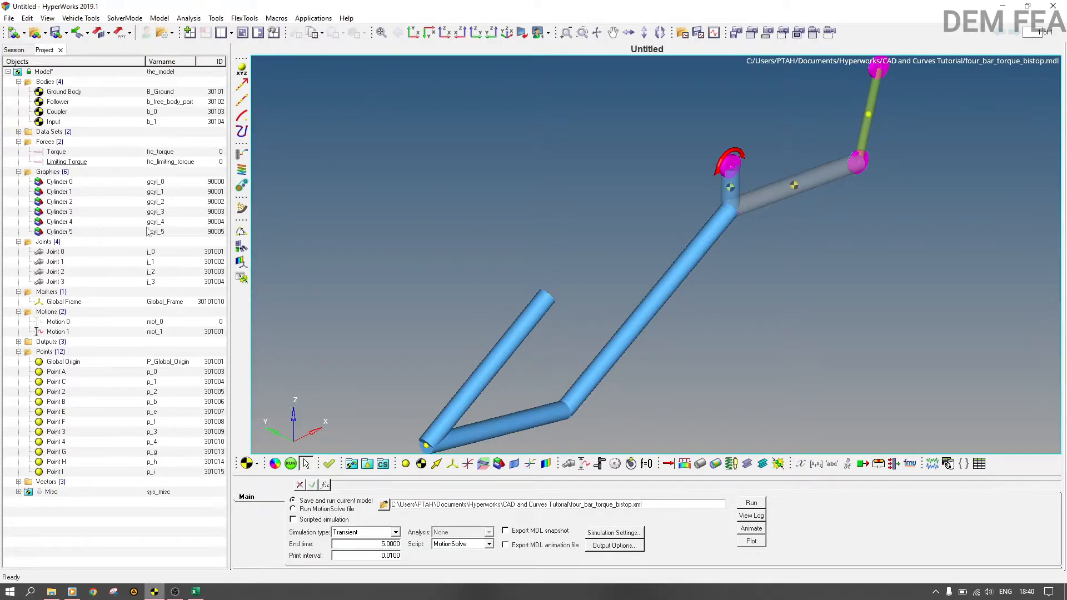
# Add a single curve to the model and load its x data from column 1 of motion_curve.csv, checking the columns in Excel
pyautogui.click(466, 464)
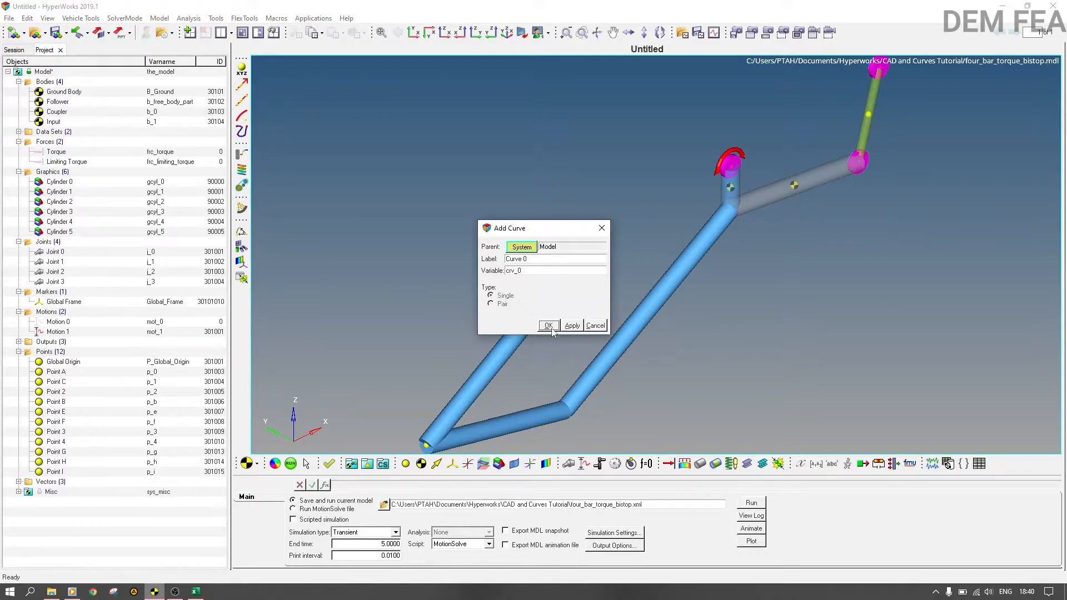
pyautogui.click(548, 326)
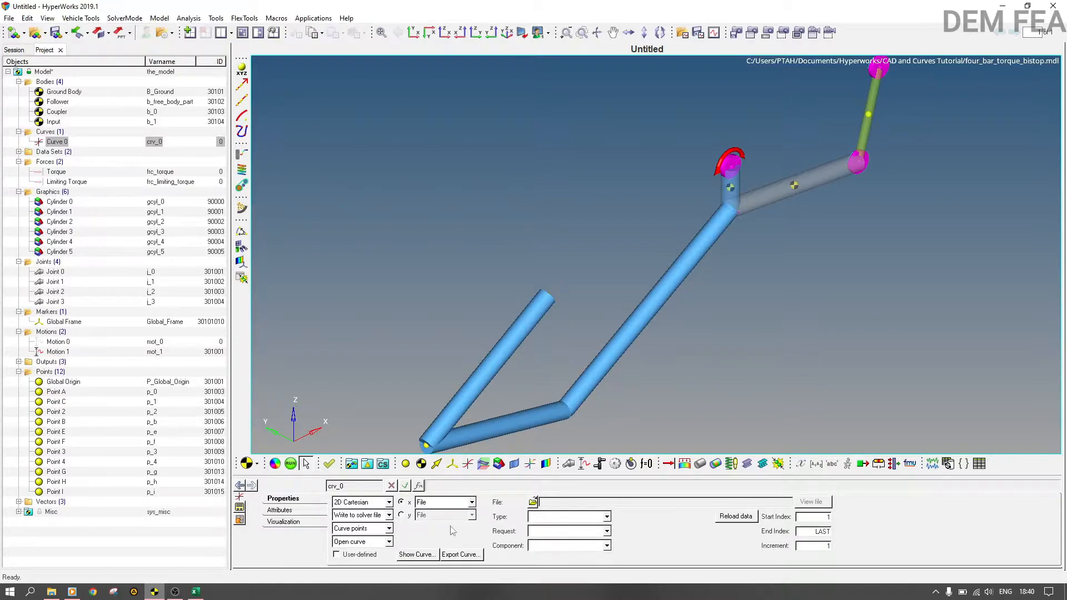
pyautogui.click(532, 503)
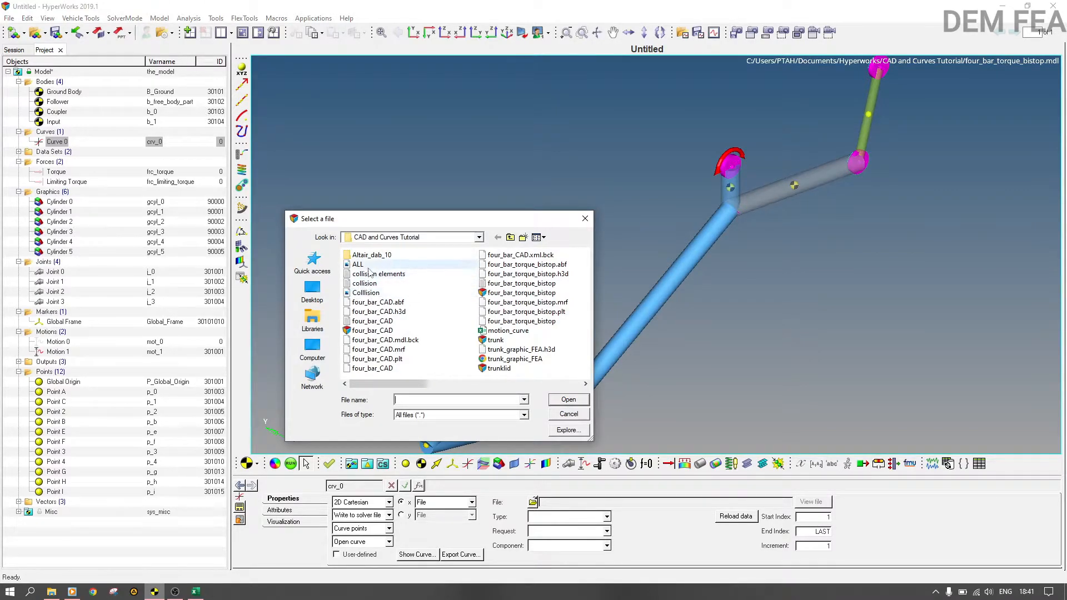
pyautogui.click(508, 331)
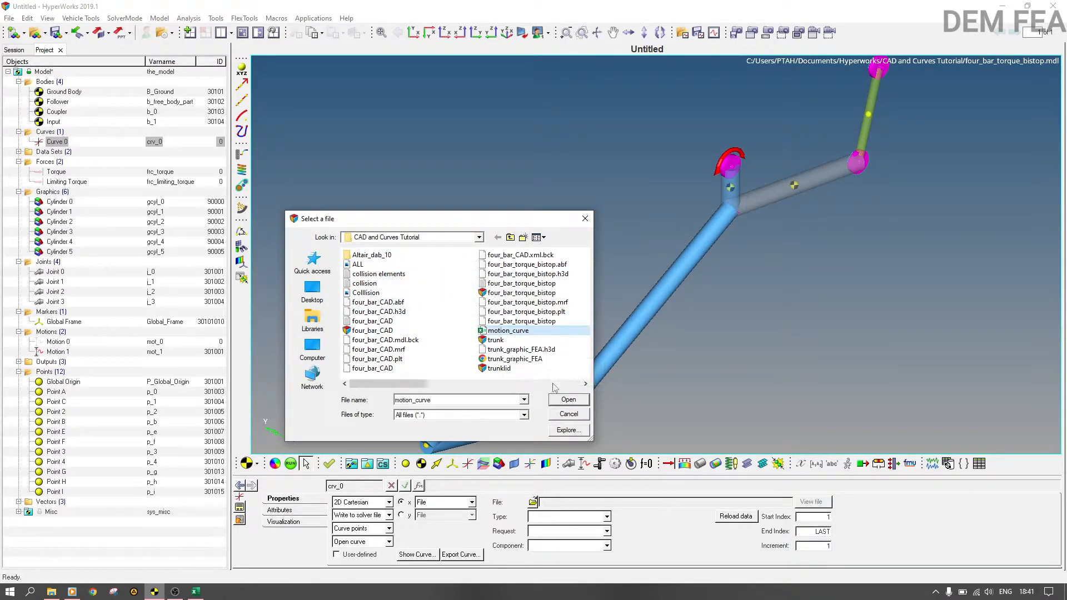
pyautogui.click(567, 400)
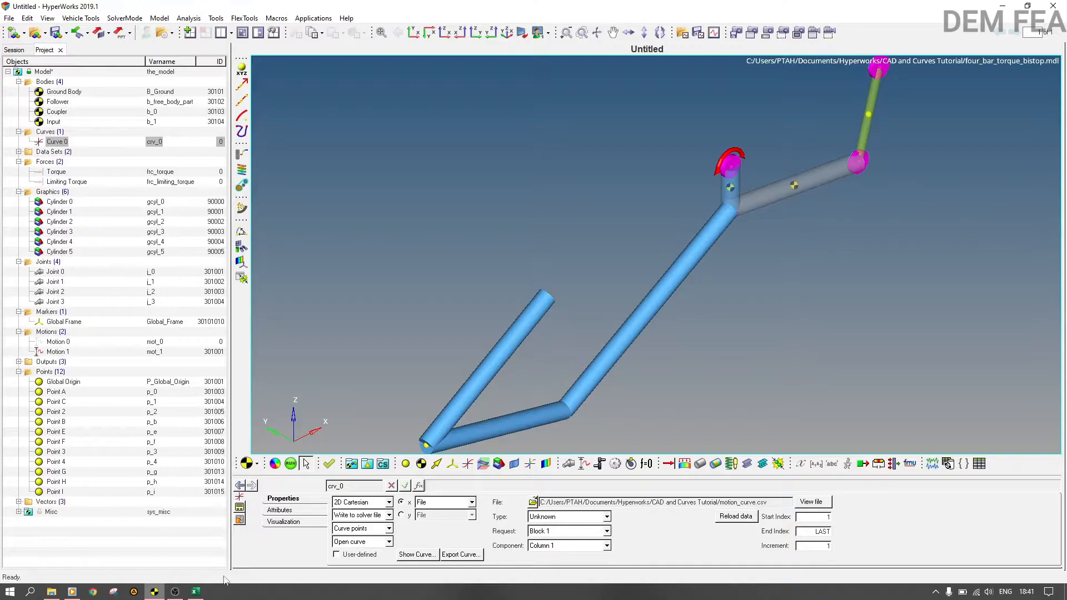
pyautogui.click(195, 591)
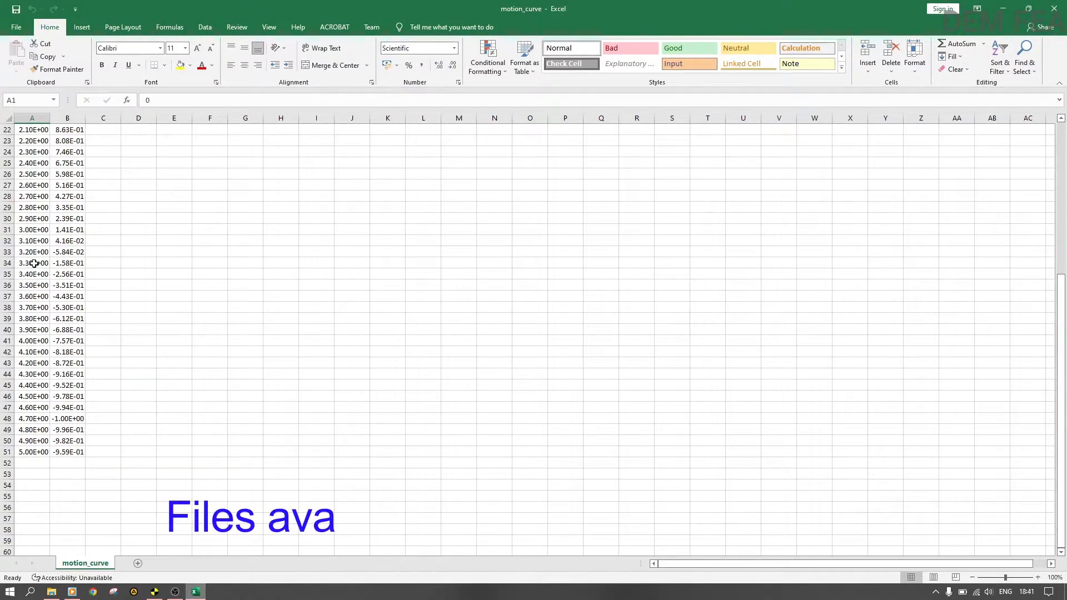
pyautogui.click(1001, 7)
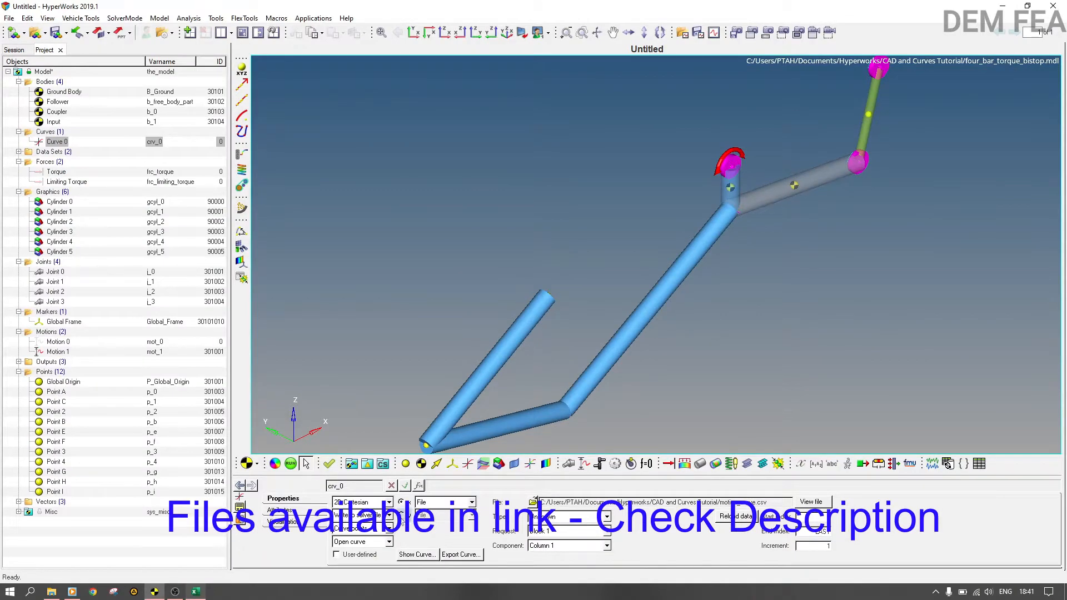
# Source the curve's y data from column 2 of motion_curve.csv, then preview the curve enlarged and close the preview
pyautogui.click(563, 547)
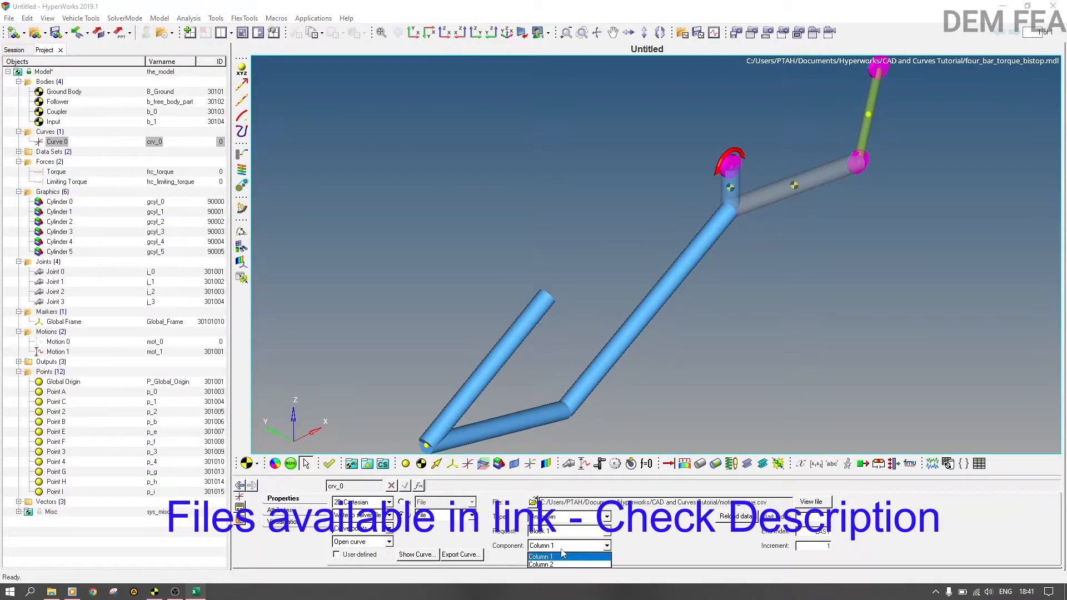
pyautogui.click(545, 564)
pyautogui.click(417, 555)
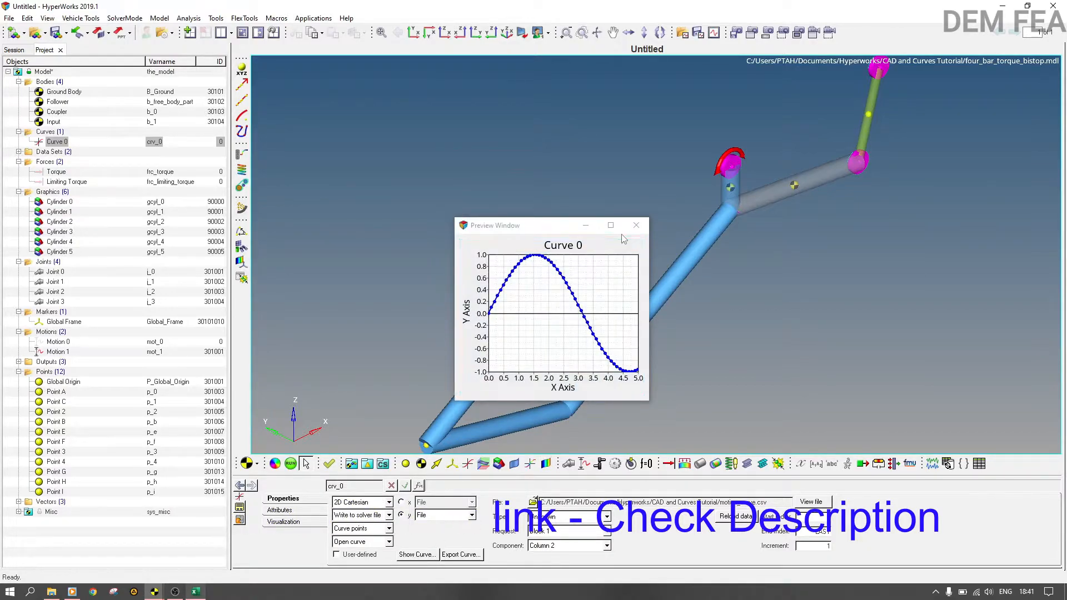
pyautogui.click(610, 225)
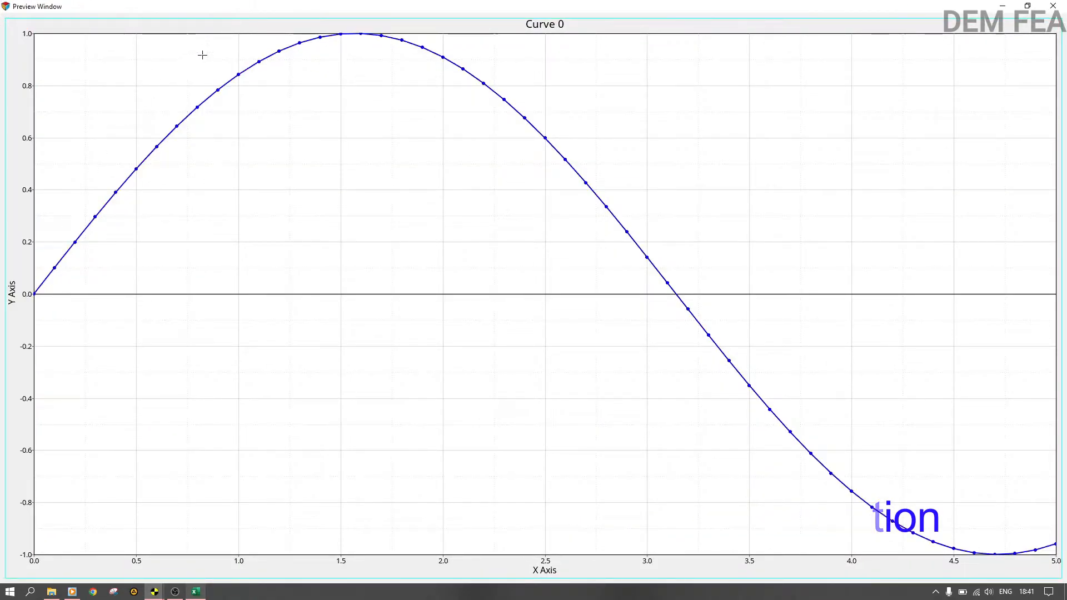
pyautogui.click(1054, 7)
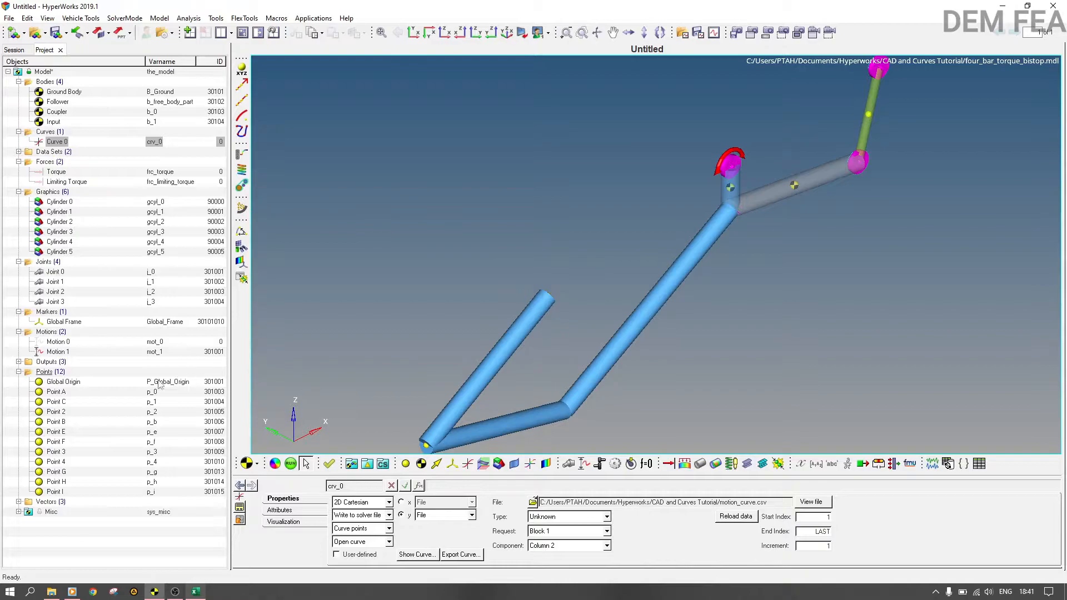
# Define Motion 1 by curve instead of by expression and assign Curve 0 to it
pyautogui.click(58, 352)
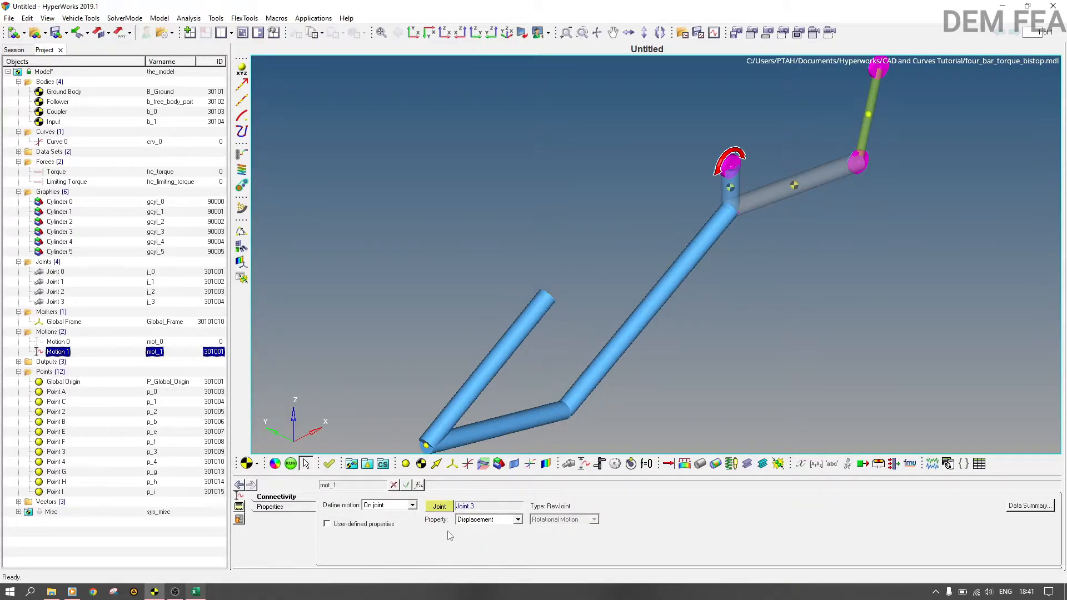
pyautogui.click(272, 507)
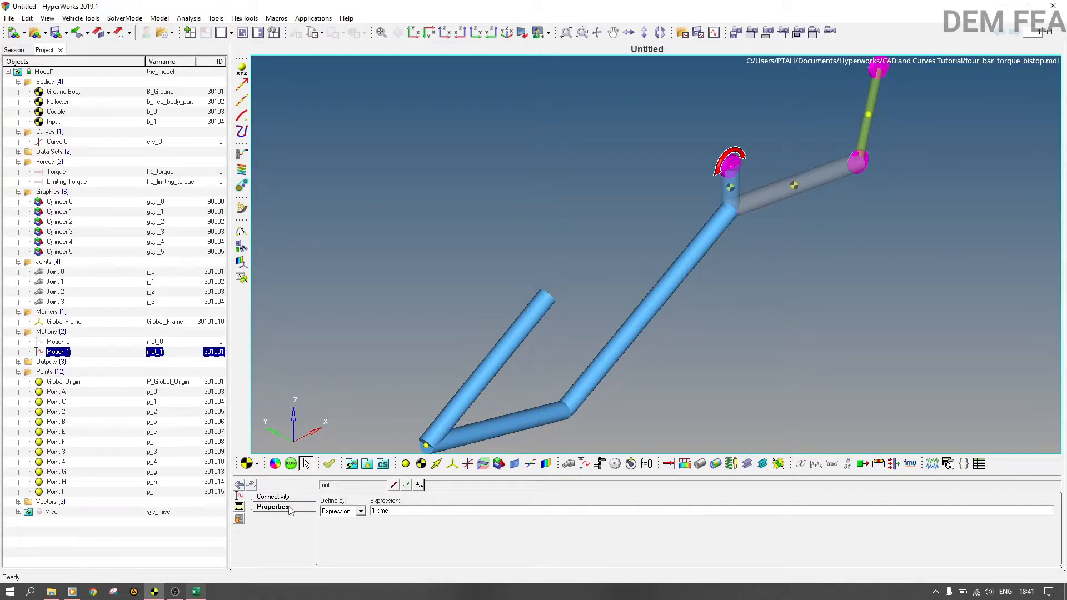
pyautogui.click(340, 517)
pyautogui.click(337, 531)
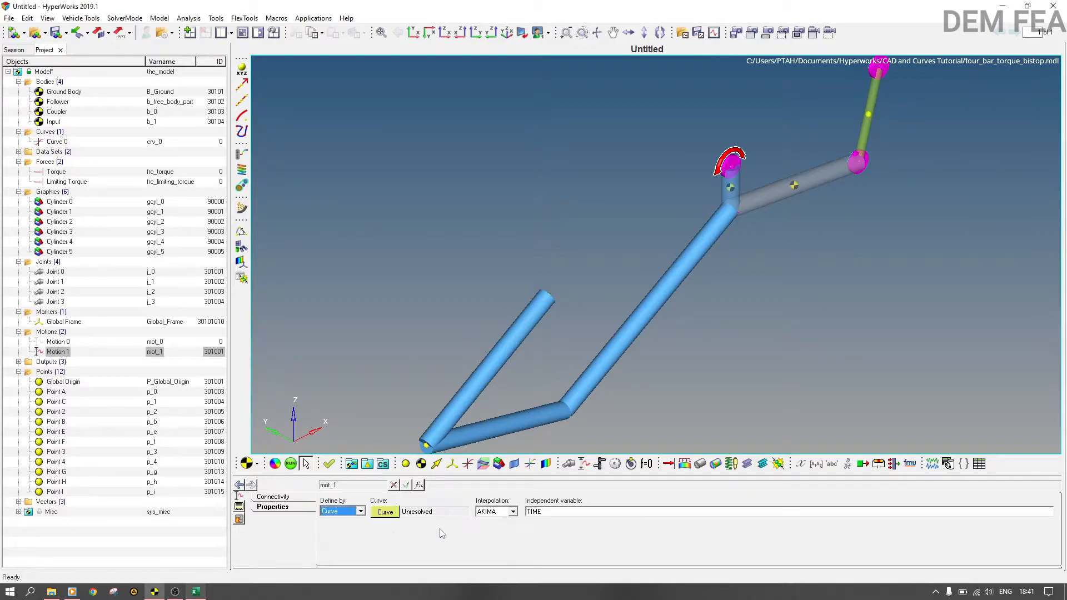
pyautogui.click(390, 511)
pyautogui.doubleClick(390, 511)
pyautogui.click(561, 235)
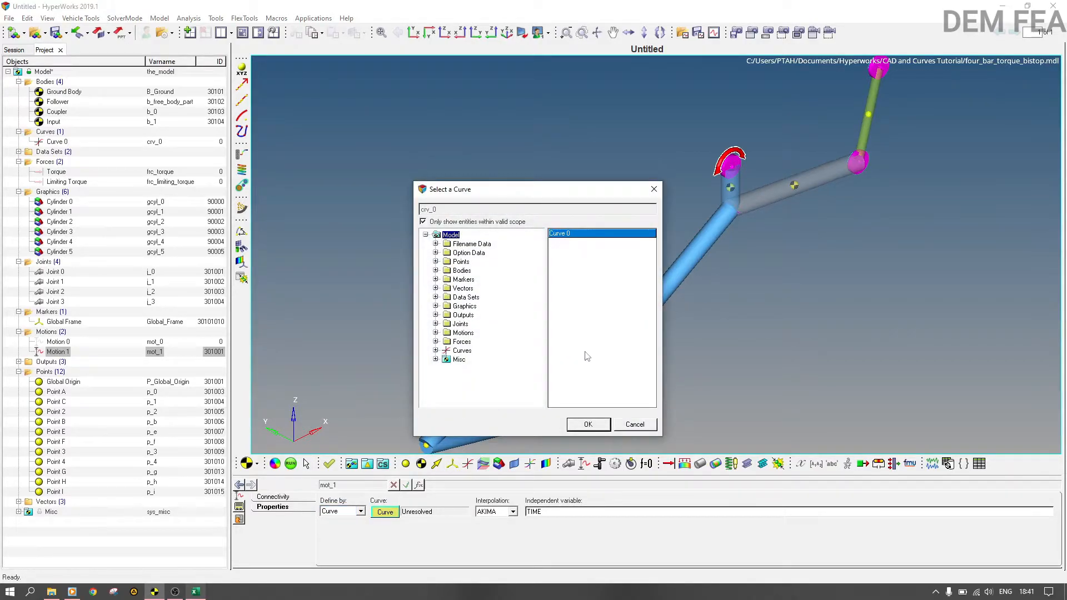
pyautogui.click(588, 424)
# Run the transient MotionSolve simulation with the curve-driven motion and close the solver view and message log
pyautogui.click(291, 464)
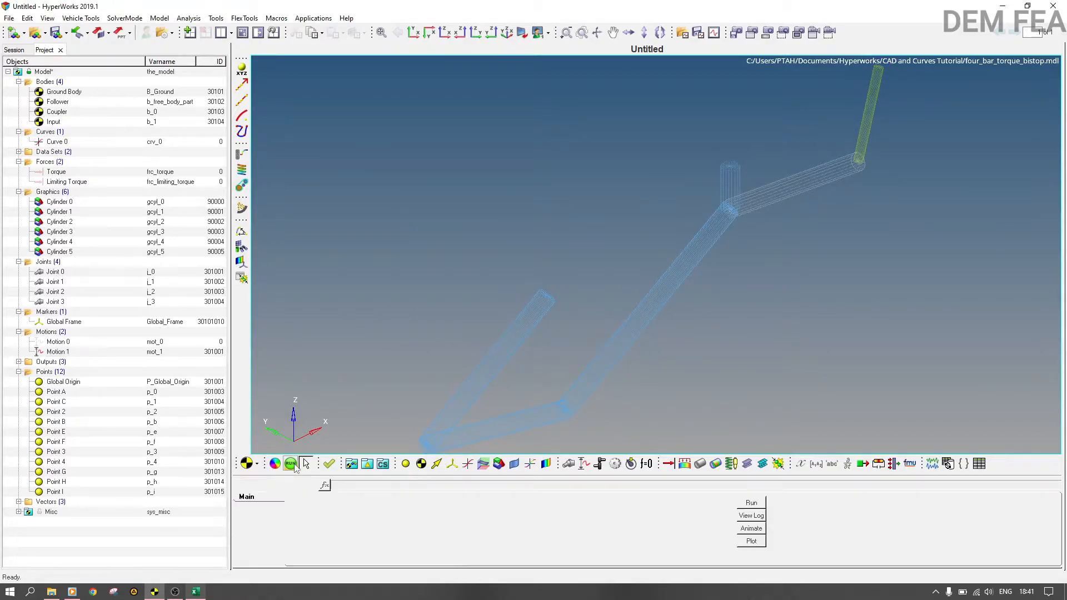
pyautogui.click(760, 506)
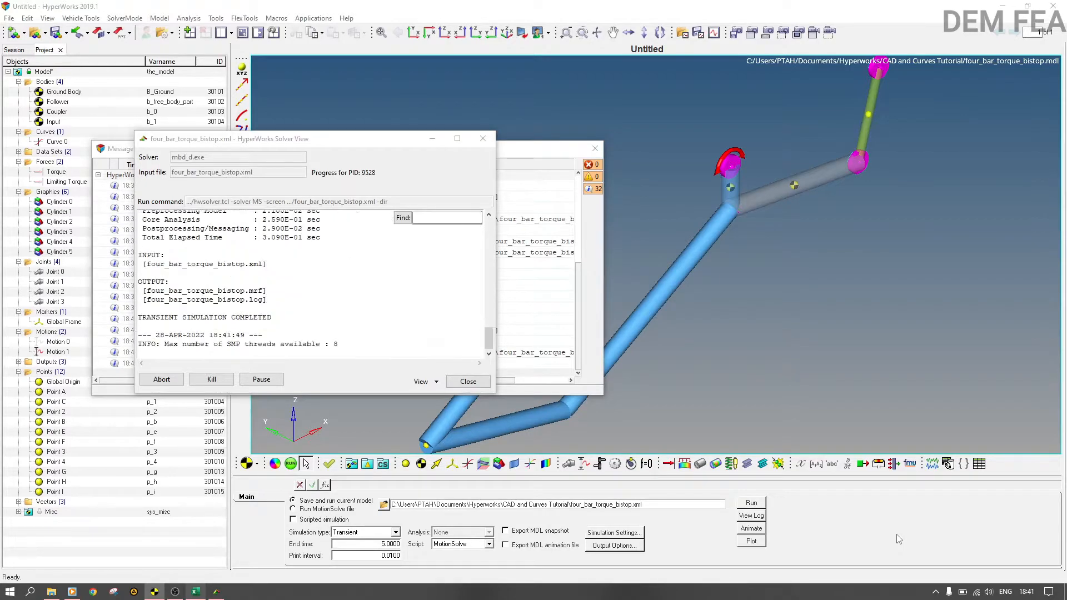
pyautogui.click(468, 382)
pyautogui.click(602, 141)
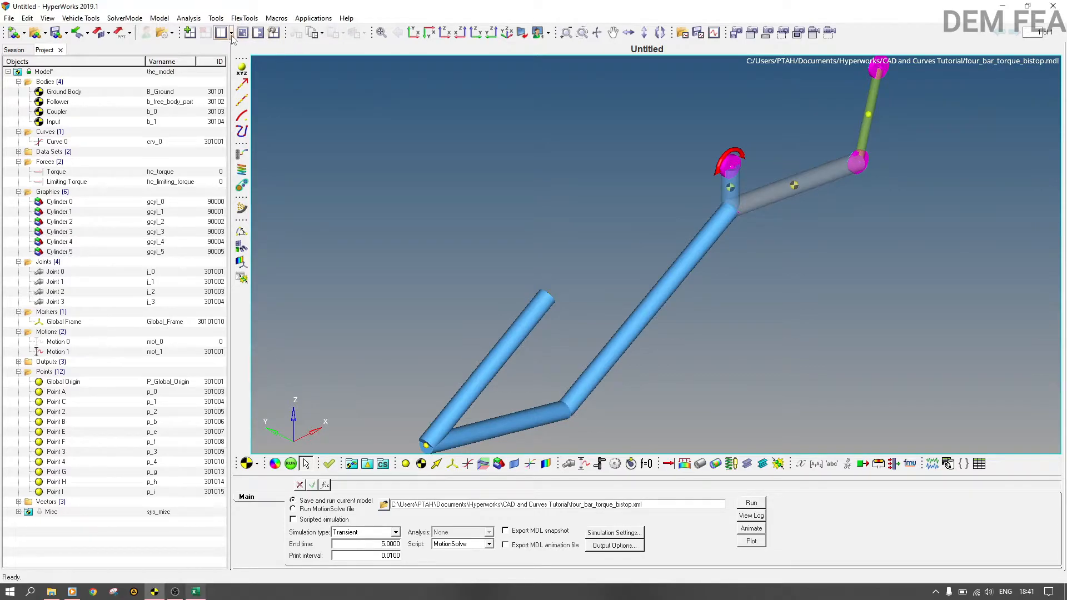
# Restore the two-window layout, refresh the animation window with the new results, and play and pause the curve-driven animation
pyautogui.click(243, 33)
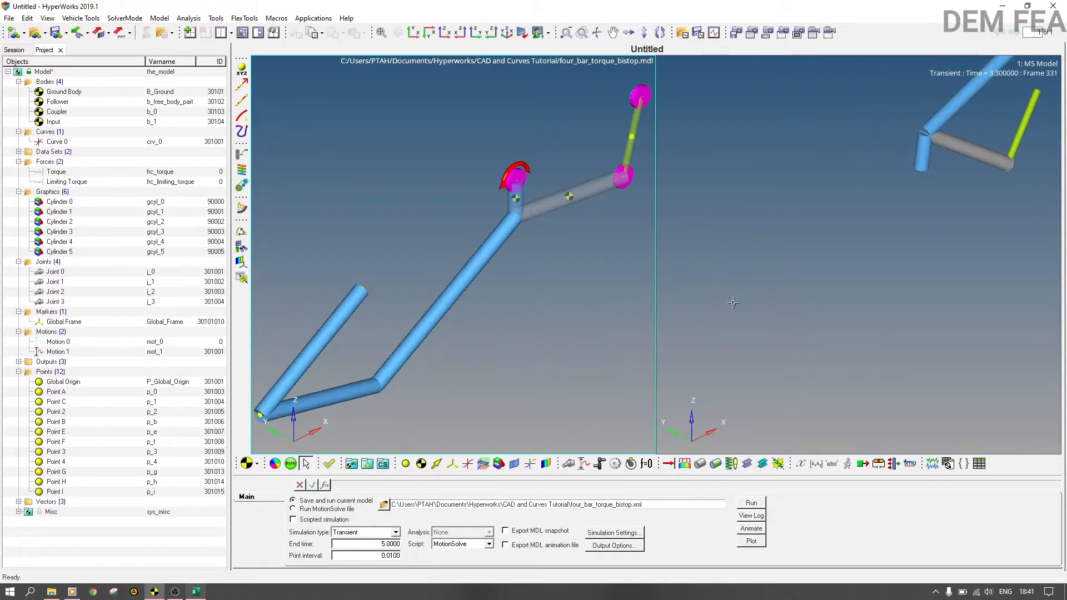
pyautogui.click(751, 529)
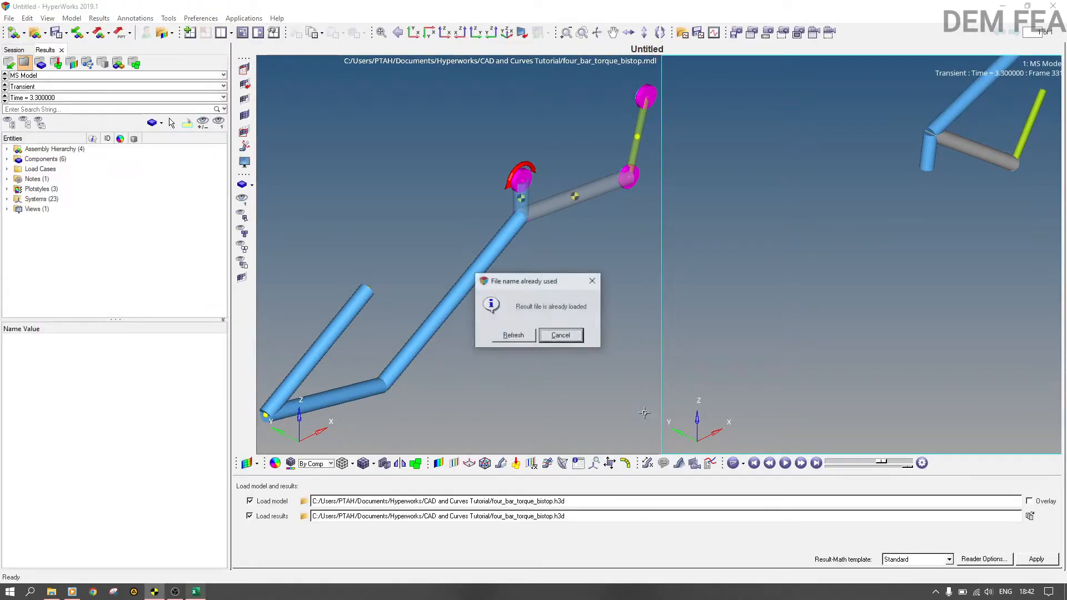
pyautogui.click(513, 336)
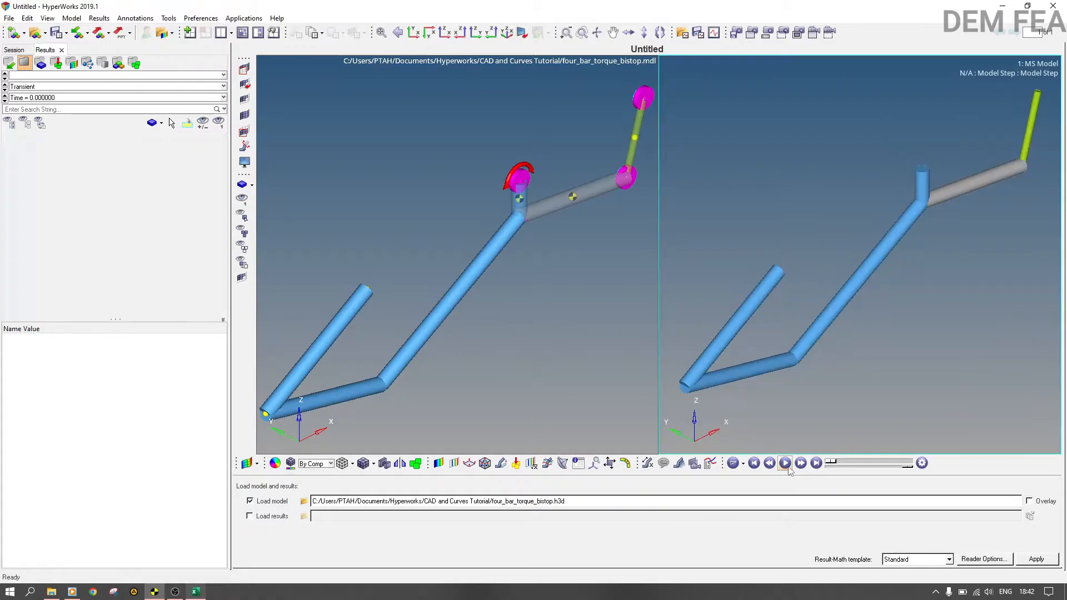
pyautogui.click(785, 464)
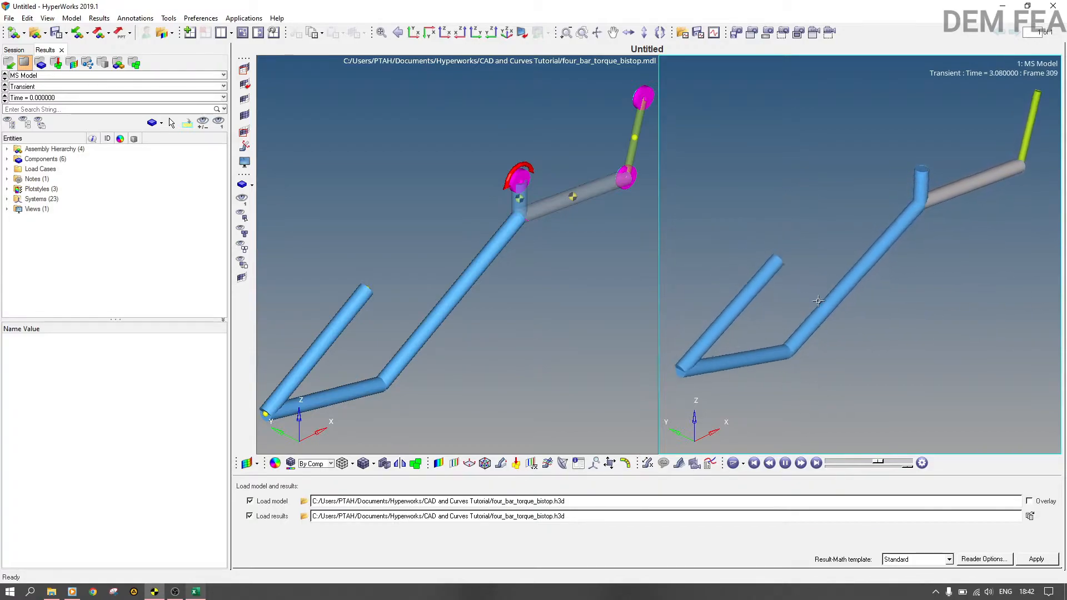
pyautogui.click(785, 463)
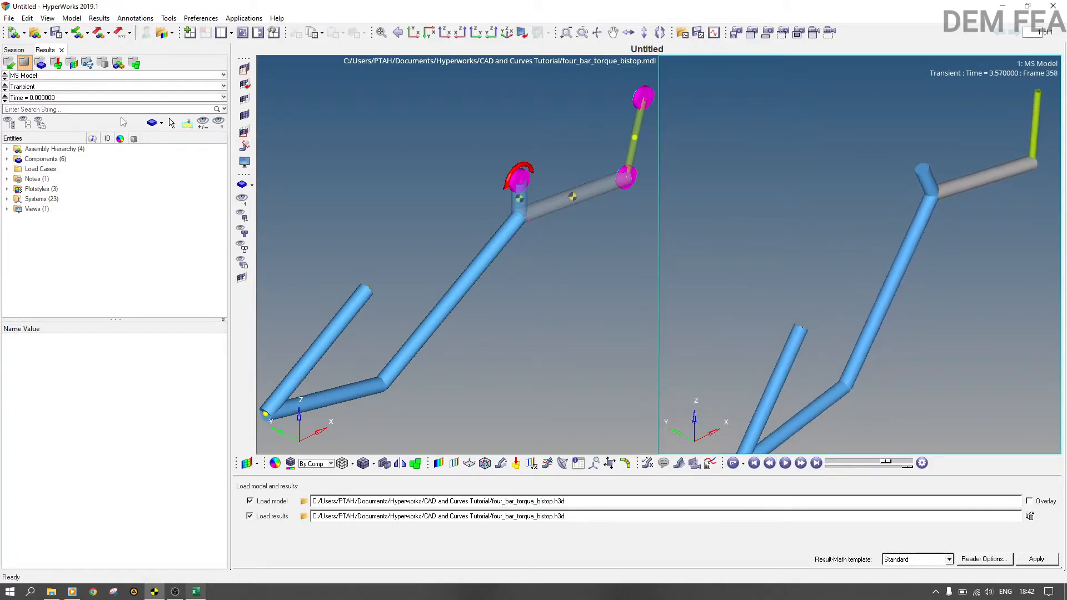
# Add two outputs, Output 3 and Output 4, to the model and open the properties of Output 3
pyautogui.click(290, 203)
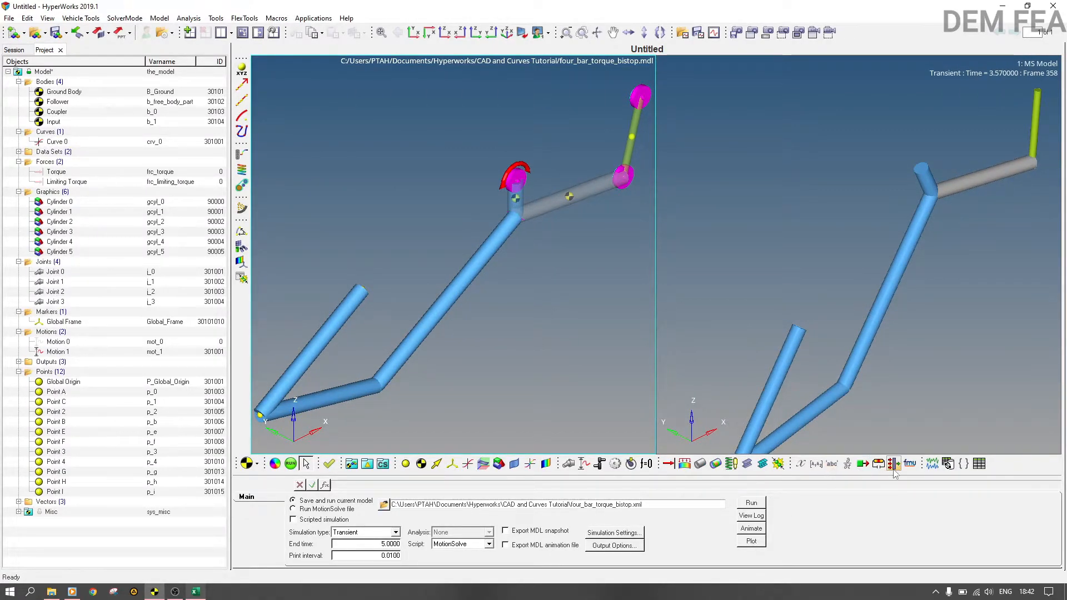
pyautogui.click(931, 465)
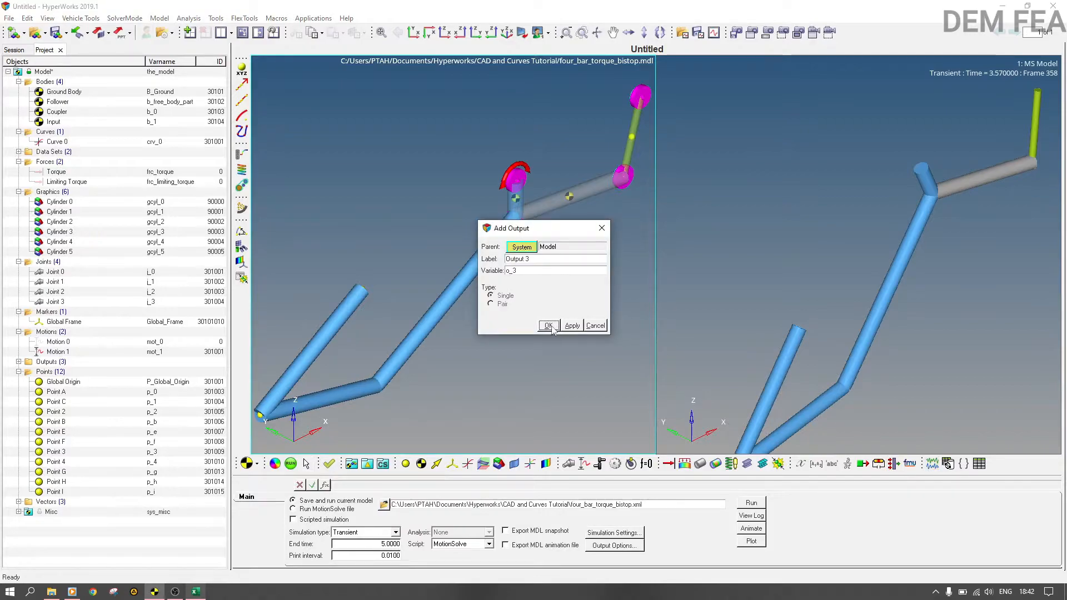
pyautogui.click(572, 325)
pyautogui.click(548, 326)
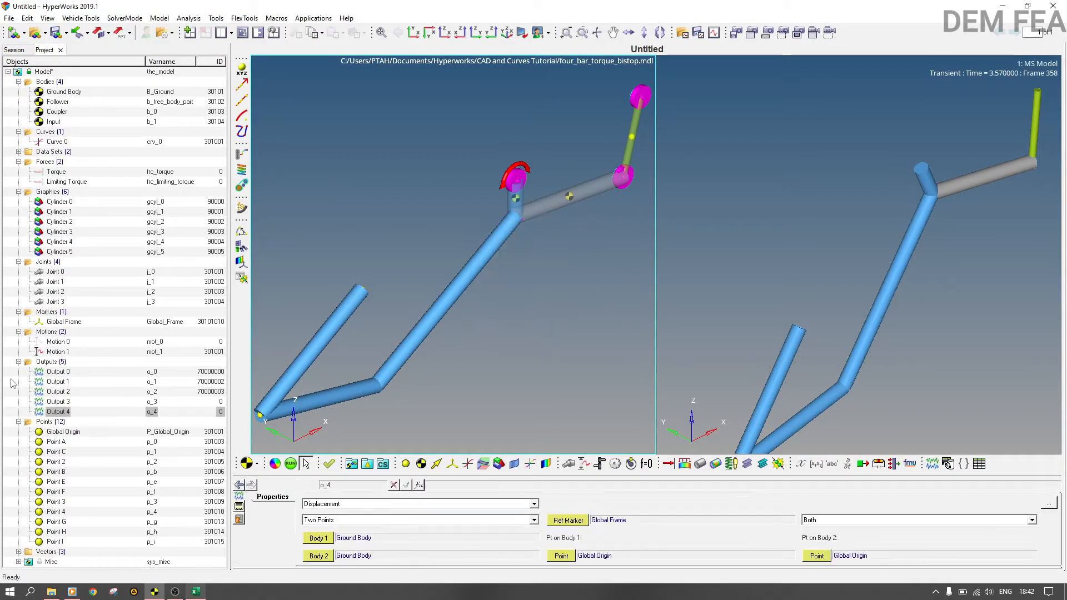
pyautogui.click(58, 401)
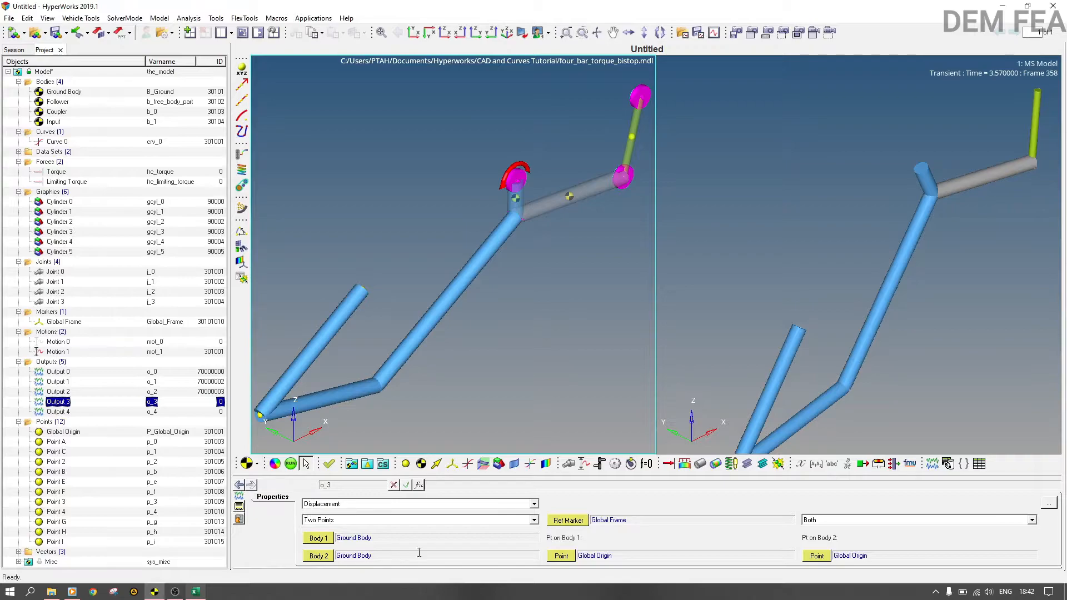
# Set Point I as the point on both Body 1 and Body 2 for Output 3
pyautogui.click(563, 560)
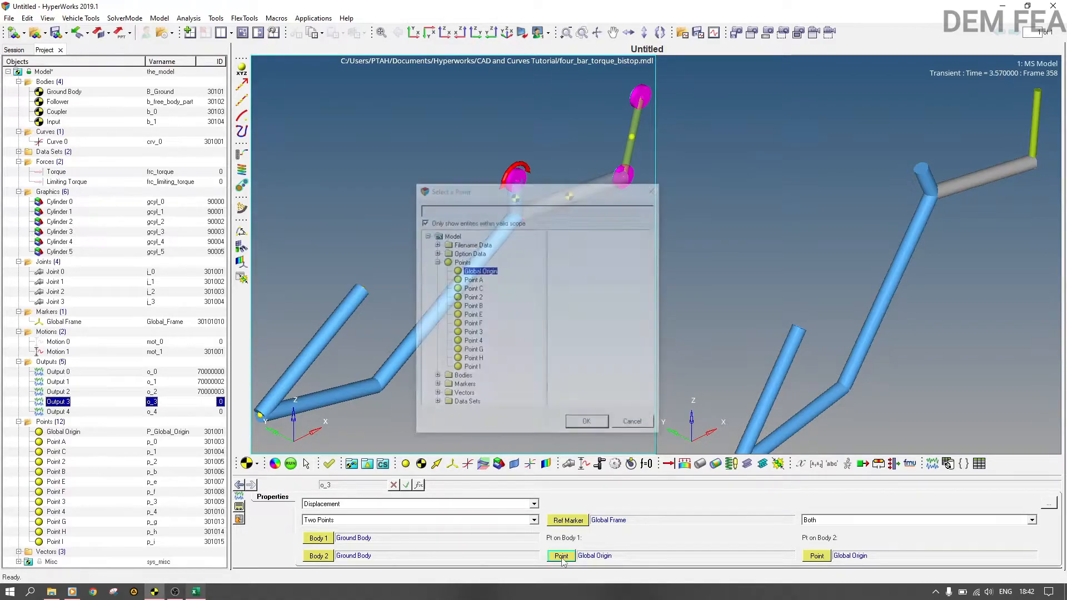
pyautogui.click(472, 369)
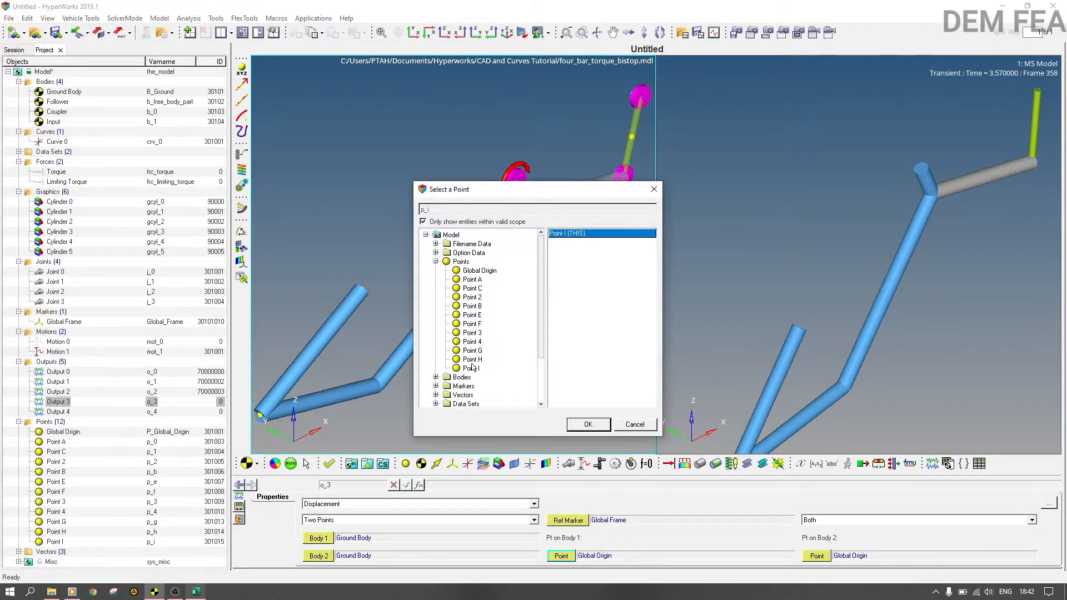
pyautogui.click(587, 425)
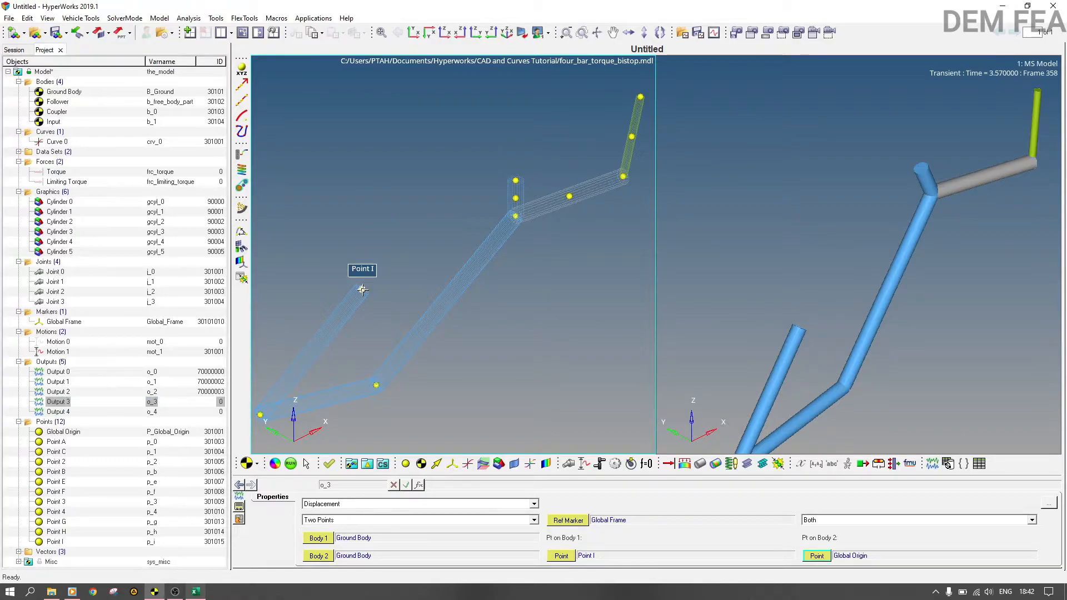
pyautogui.click(362, 289)
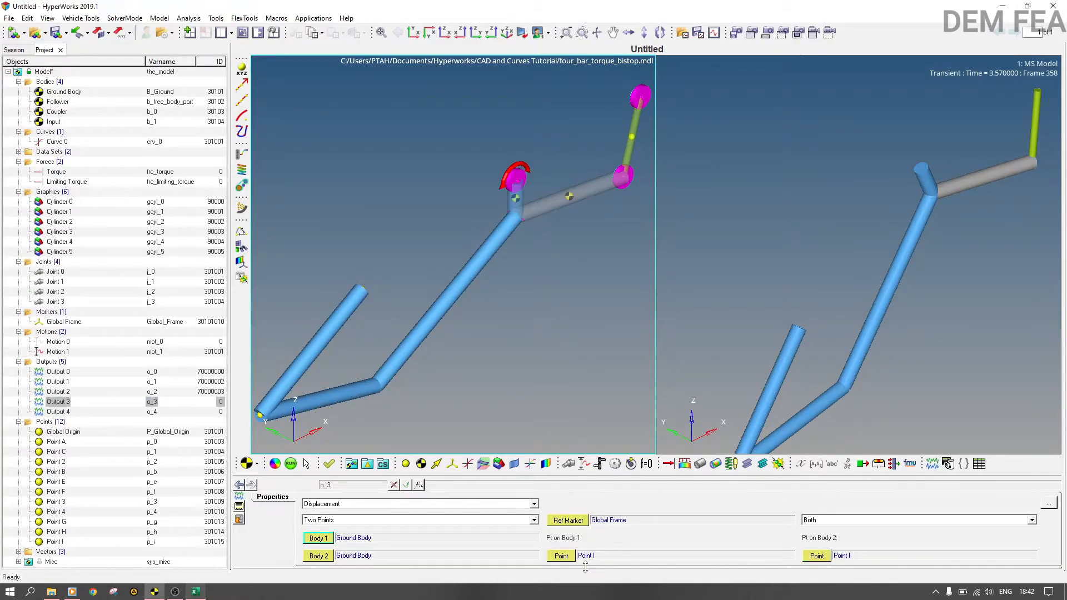
# Change Output 4 to the Expressions type and start its F2 expression with the DX function in the Expression Builder
pyautogui.click(58, 411)
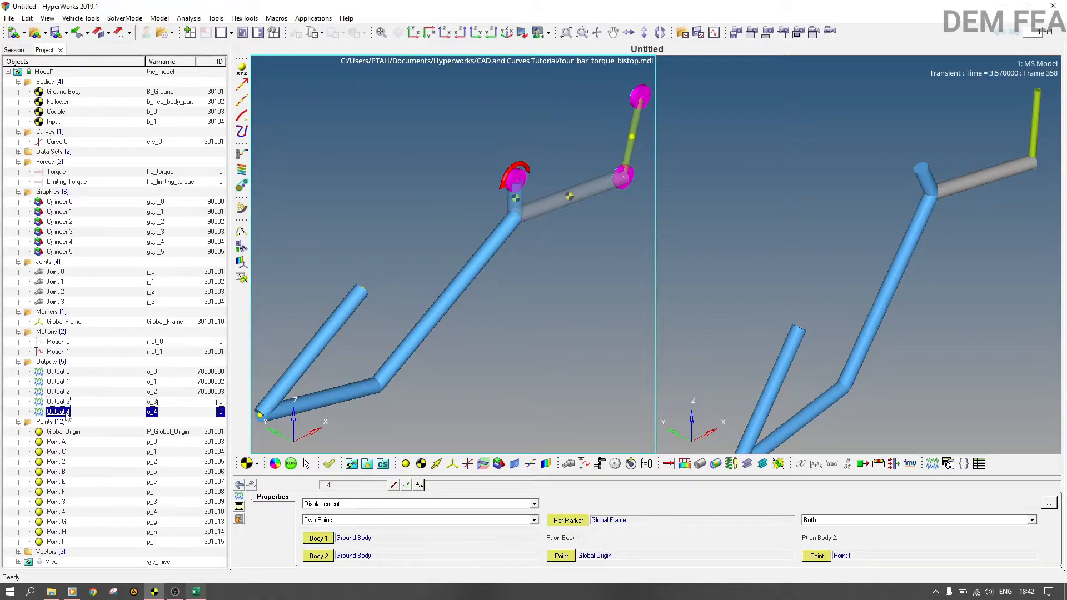
pyautogui.click(358, 504)
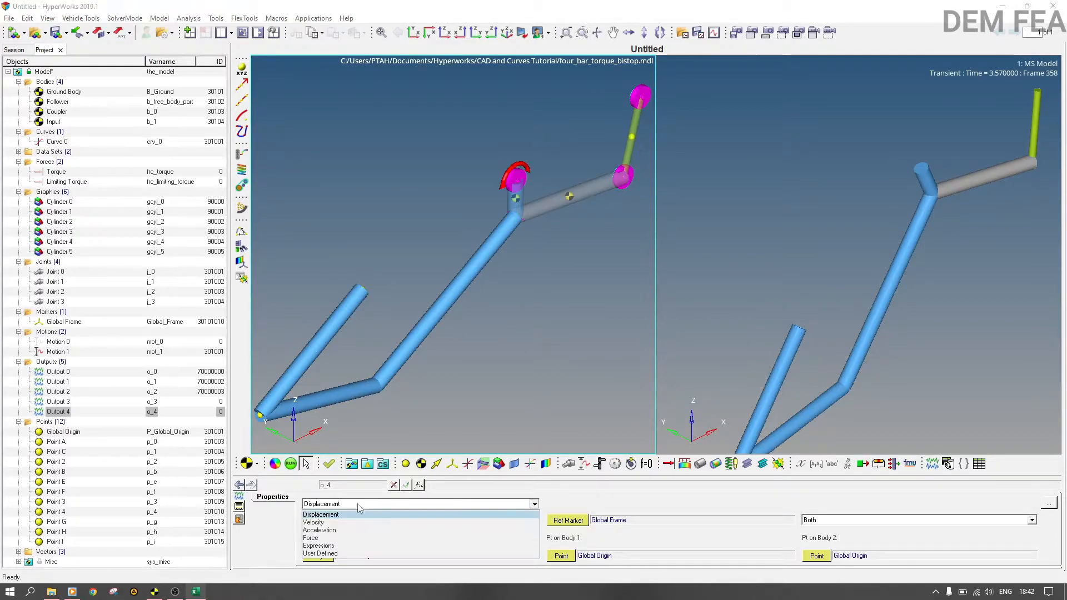
pyautogui.click(356, 550)
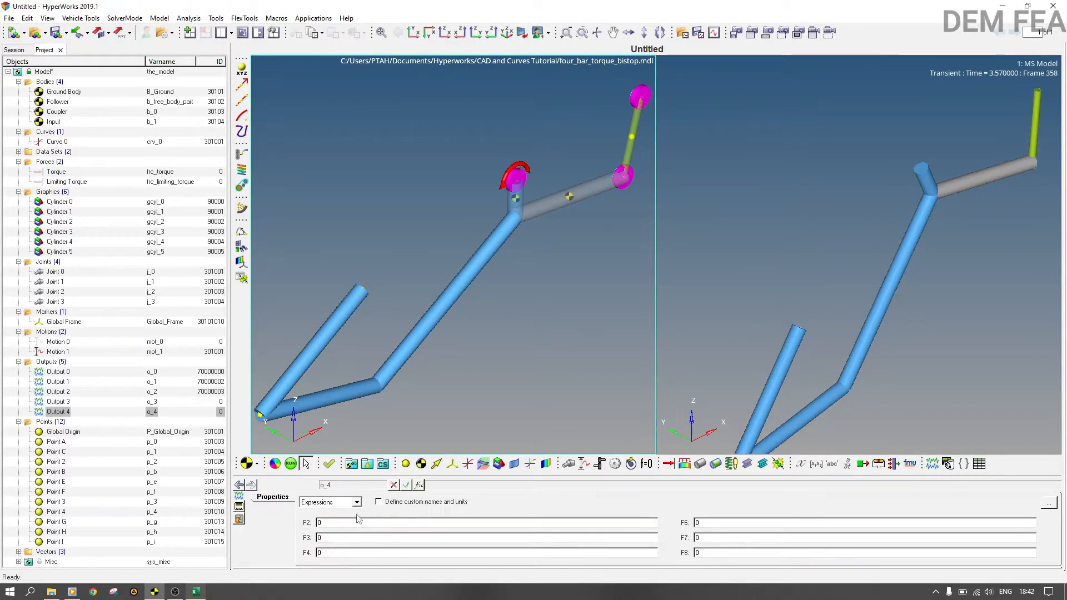
pyautogui.click(312, 523)
pyautogui.click(418, 487)
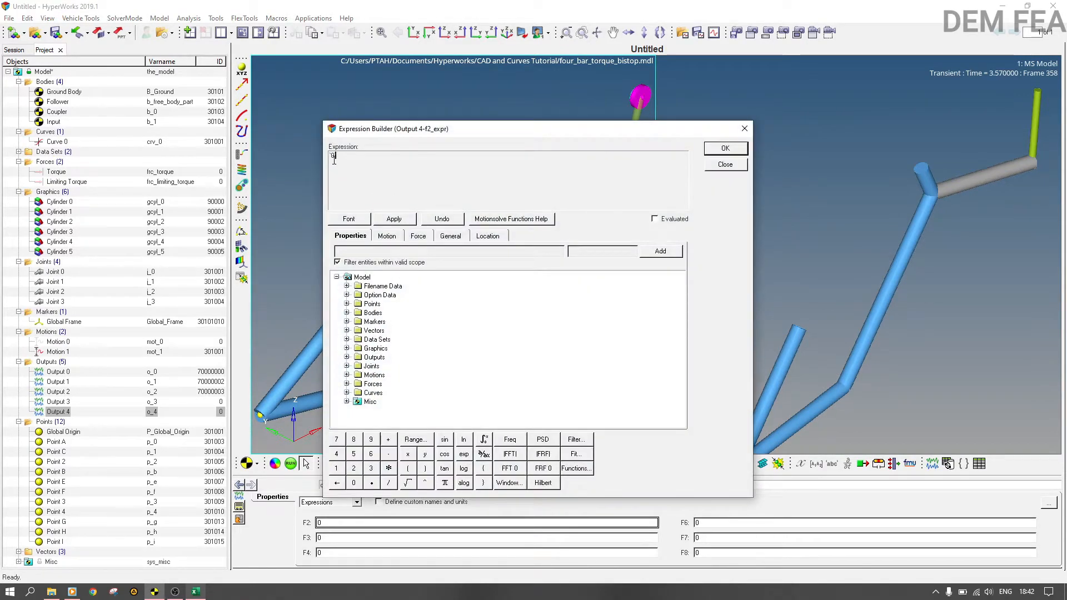
pyautogui.press('BackSpace')
pyautogui.click(392, 236)
pyautogui.click(357, 266)
pyautogui.click(349, 236)
# Insert the idstring of the Ground Body's cm marker, B_Ground.cm.idstring, as the first argument of DX
pyautogui.click(347, 312)
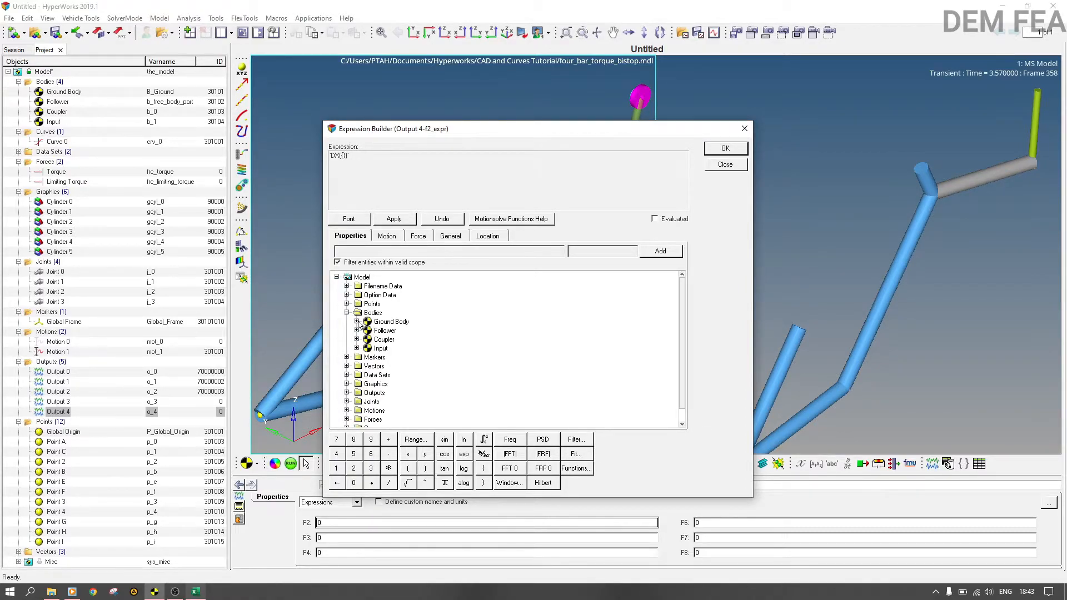
pyautogui.click(356, 322)
pyautogui.scroll(-3, 394, 384)
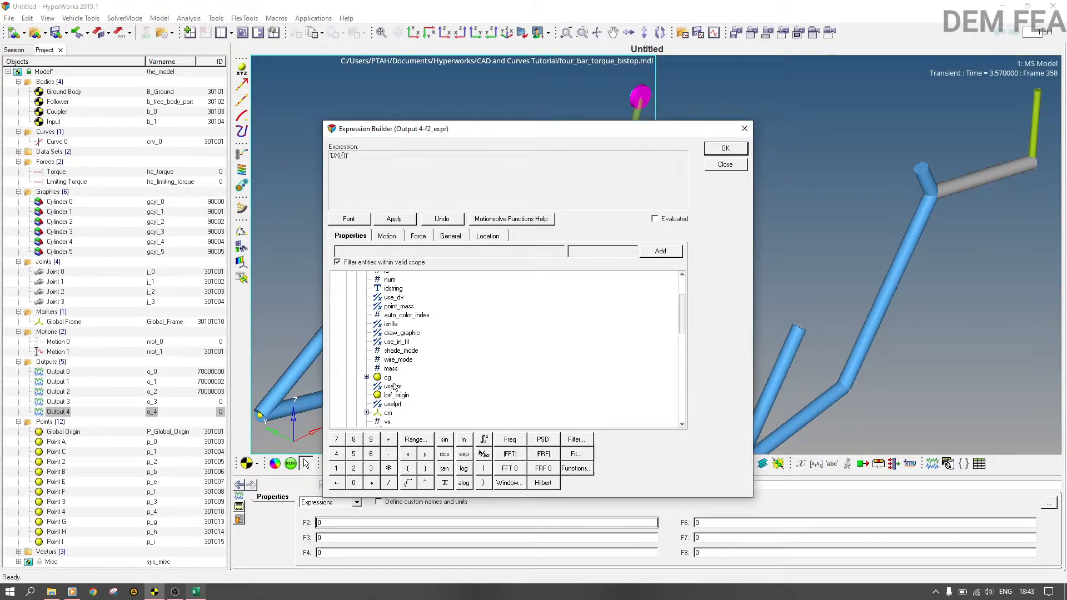
pyautogui.scroll(-1, 409, 392)
pyautogui.click(366, 398)
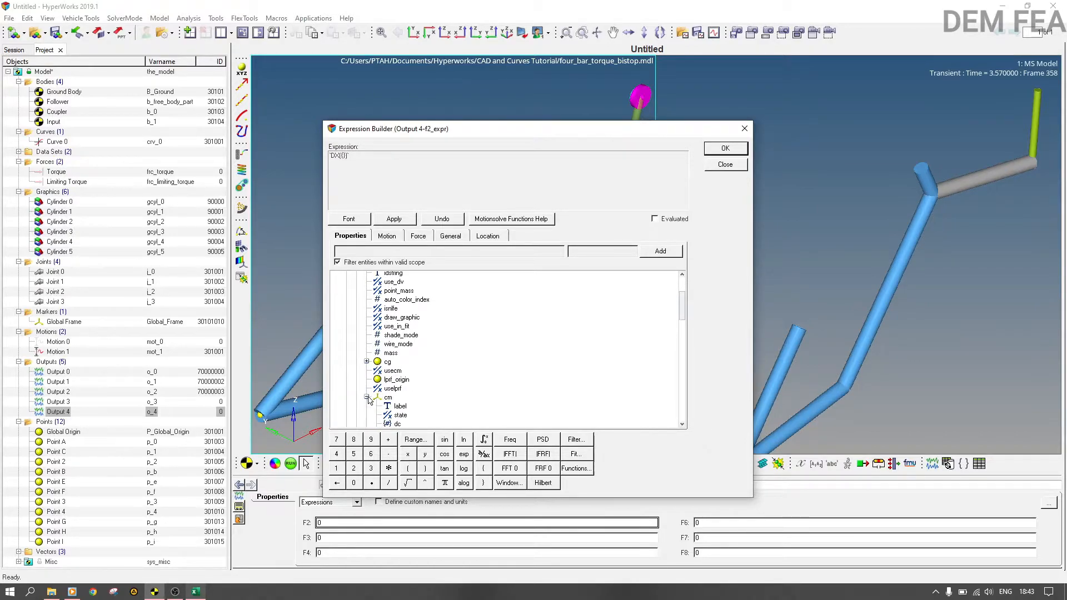
pyautogui.scroll(-2, 439, 409)
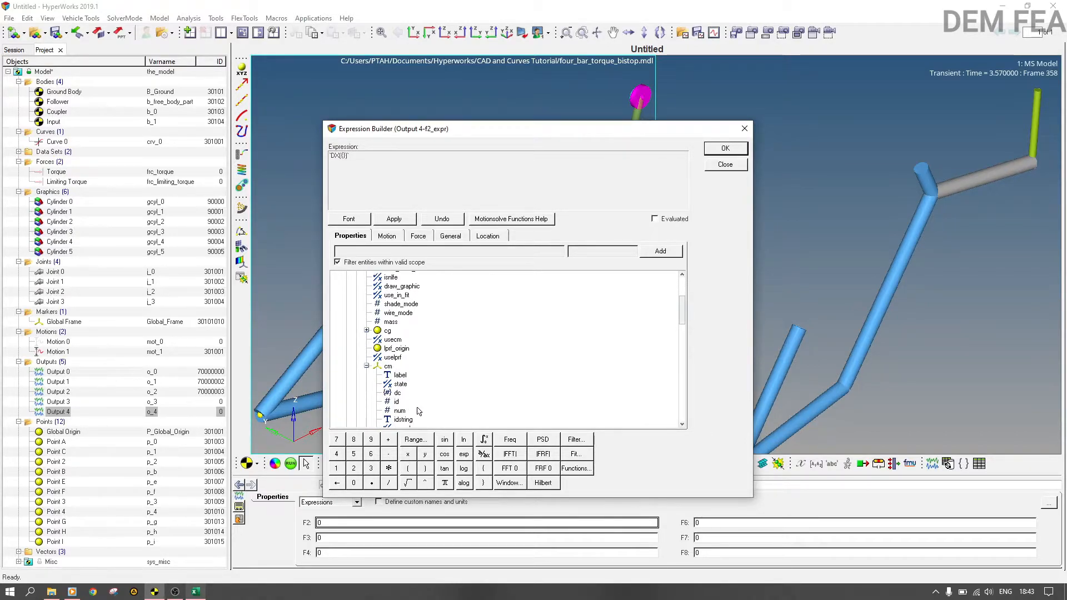
pyautogui.click(404, 420)
pyautogui.click(659, 251)
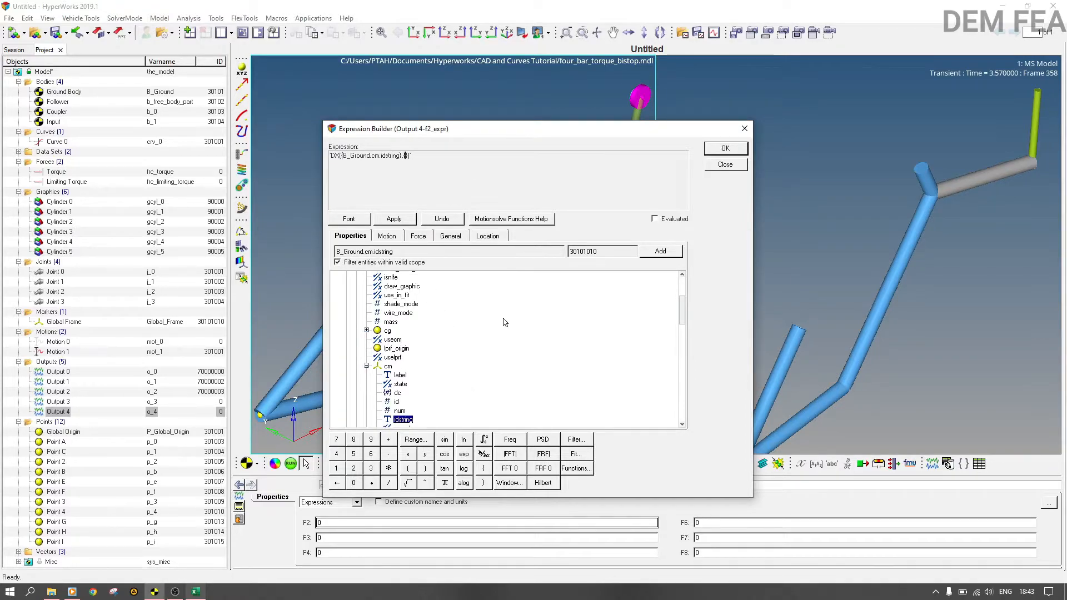
# Insert the idstring of the Input body's Marker CM, b_1.cm.idstring, as the second argument of DX
pyautogui.moveTo(687, 321); pyautogui.dragTo(683, 409)
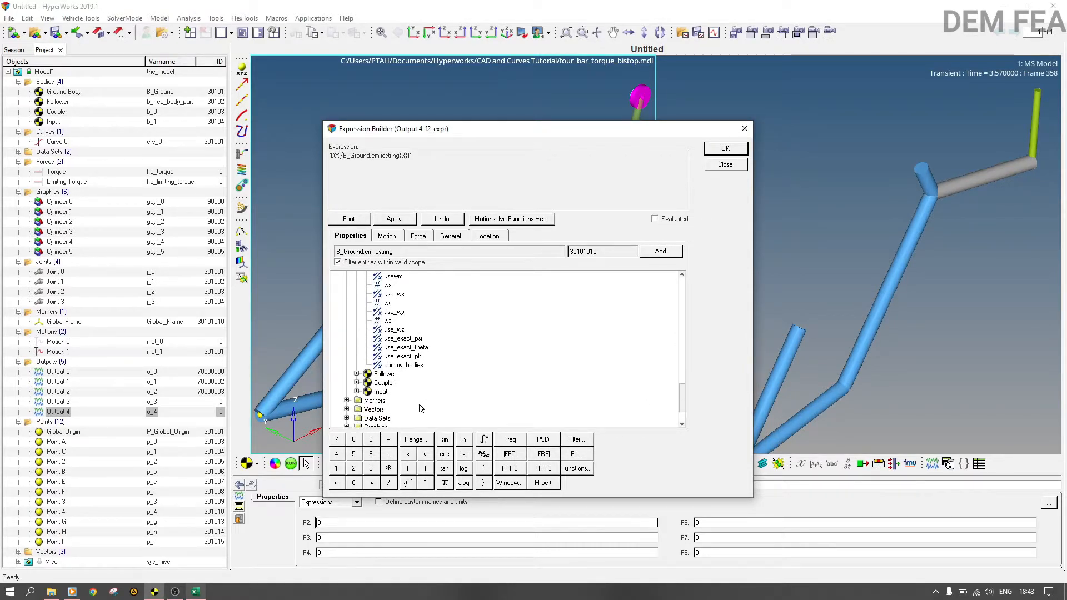
pyautogui.click(357, 392)
pyautogui.scroll(-5, 423, 411)
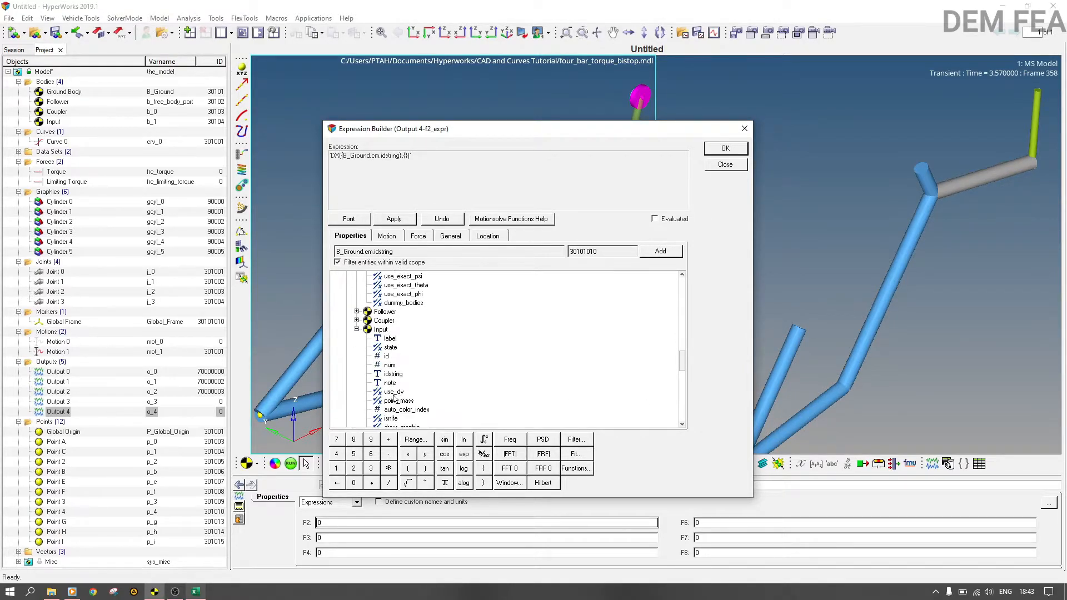
pyautogui.scroll(-3, 402, 412)
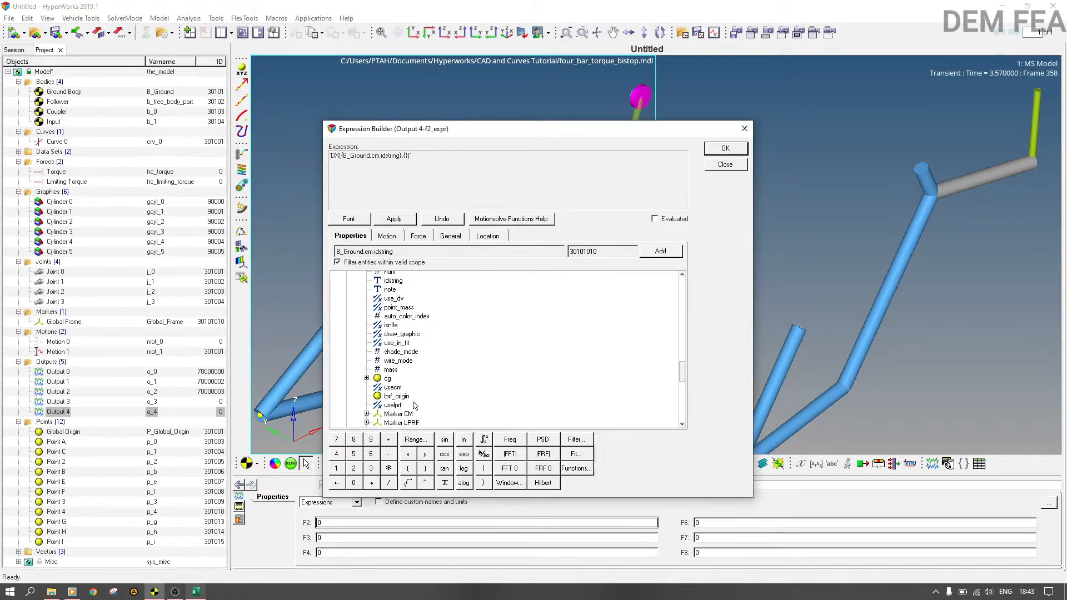
pyautogui.click(365, 384)
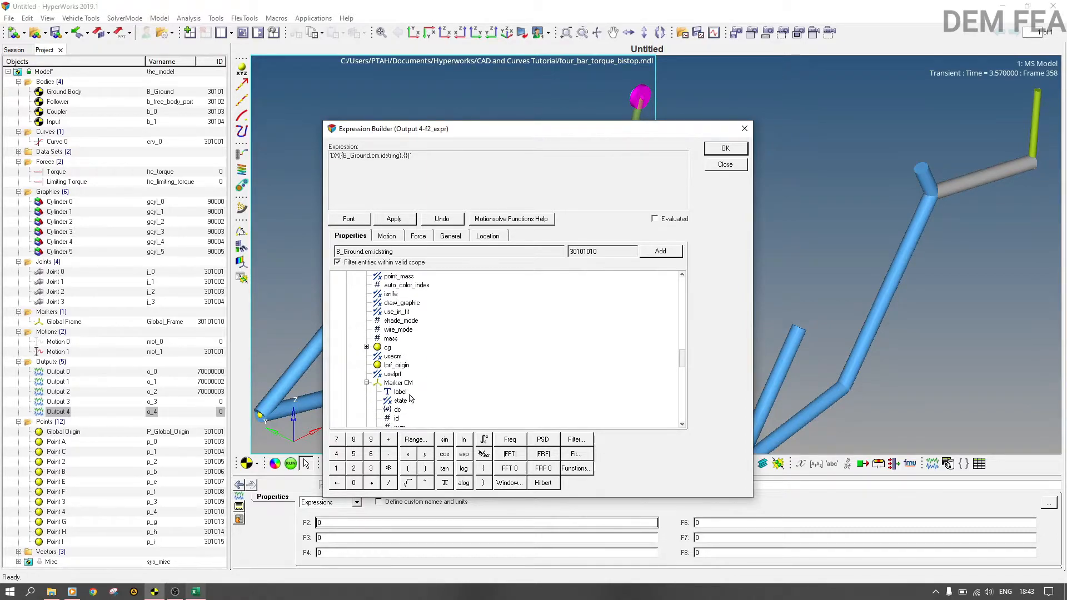
pyautogui.scroll(-2, 412, 399)
pyautogui.scroll(-1, 411, 399)
pyautogui.scroll(-2, 416, 399)
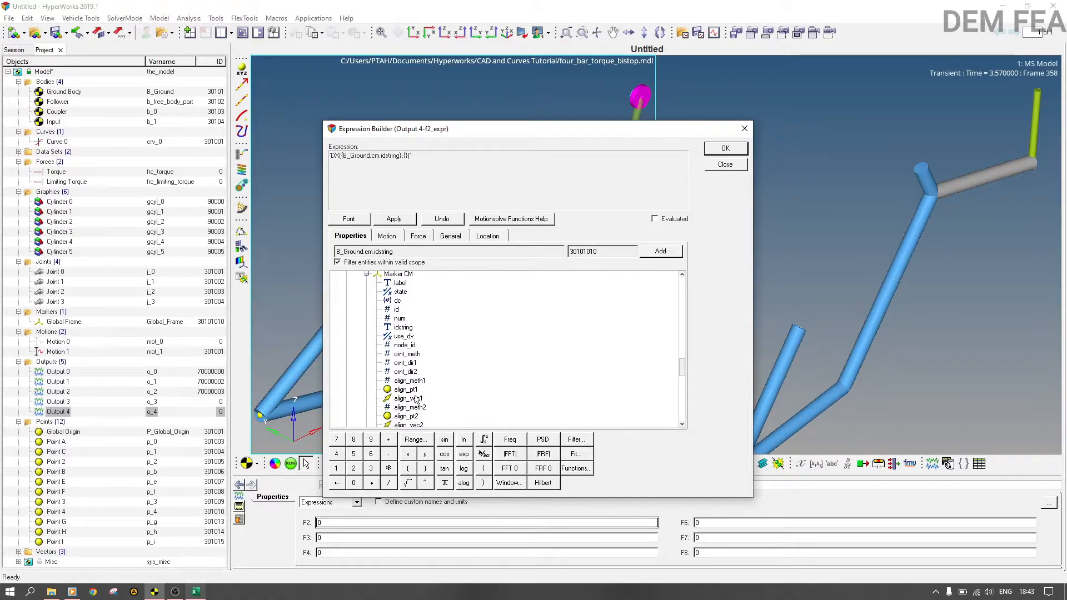
pyautogui.scroll(-1, 417, 399)
pyautogui.scroll(1, 419, 396)
pyautogui.click(404, 332)
pyautogui.click(660, 251)
# Check the evaluated form of the DX expression and accept it for F2 of Output 4
pyautogui.click(675, 221)
pyautogui.click(676, 220)
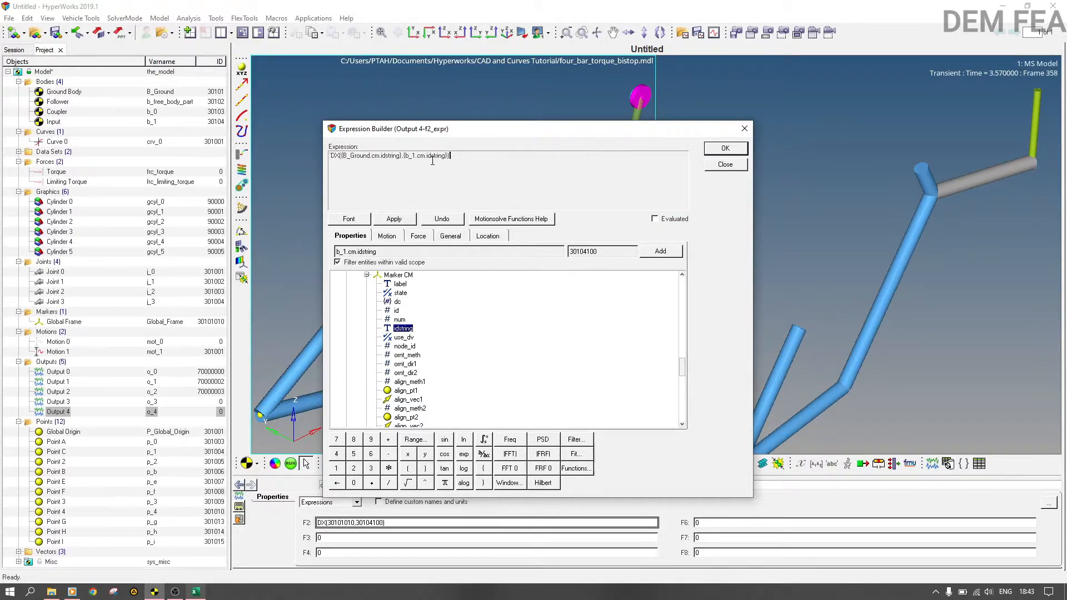
pyautogui.click(676, 220)
pyautogui.click(724, 148)
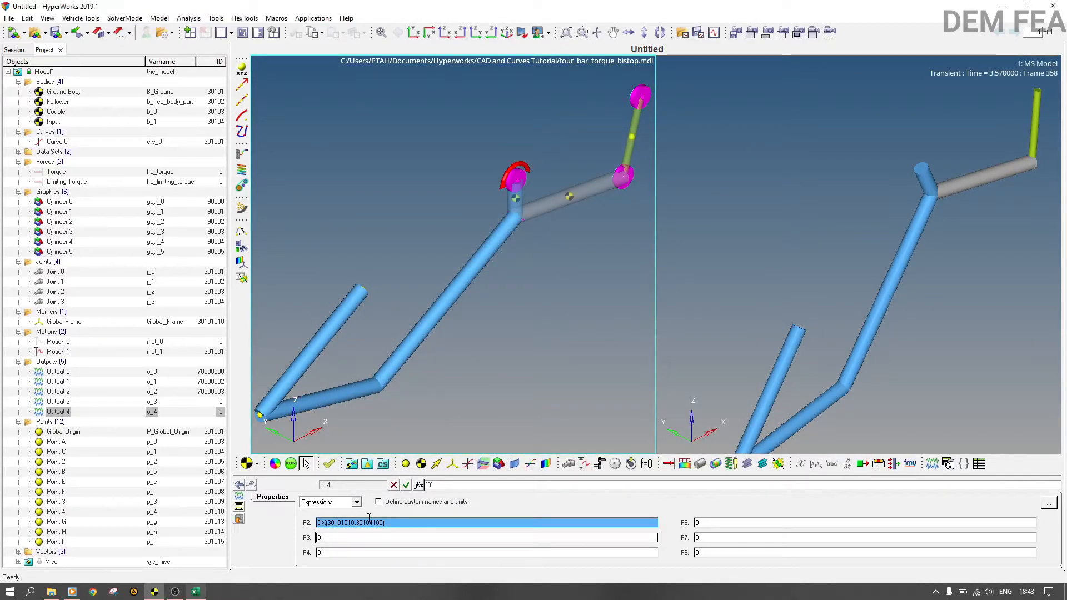
# Run the transient MotionSolve simulation with the new outputs and close the solver view and message log
pyautogui.click(289, 467)
pyautogui.click(750, 503)
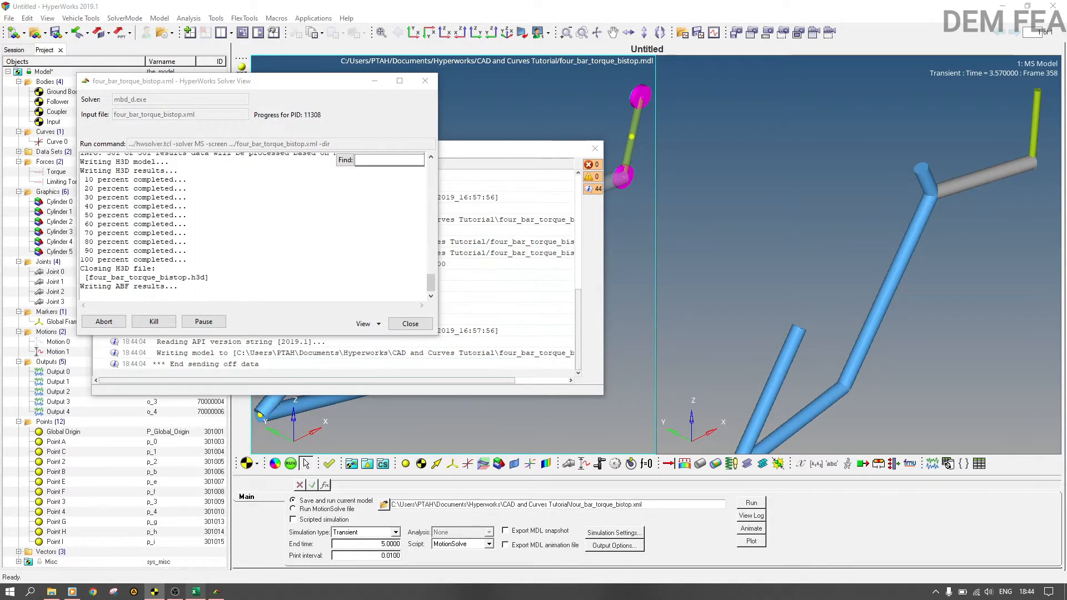
pyautogui.click(410, 324)
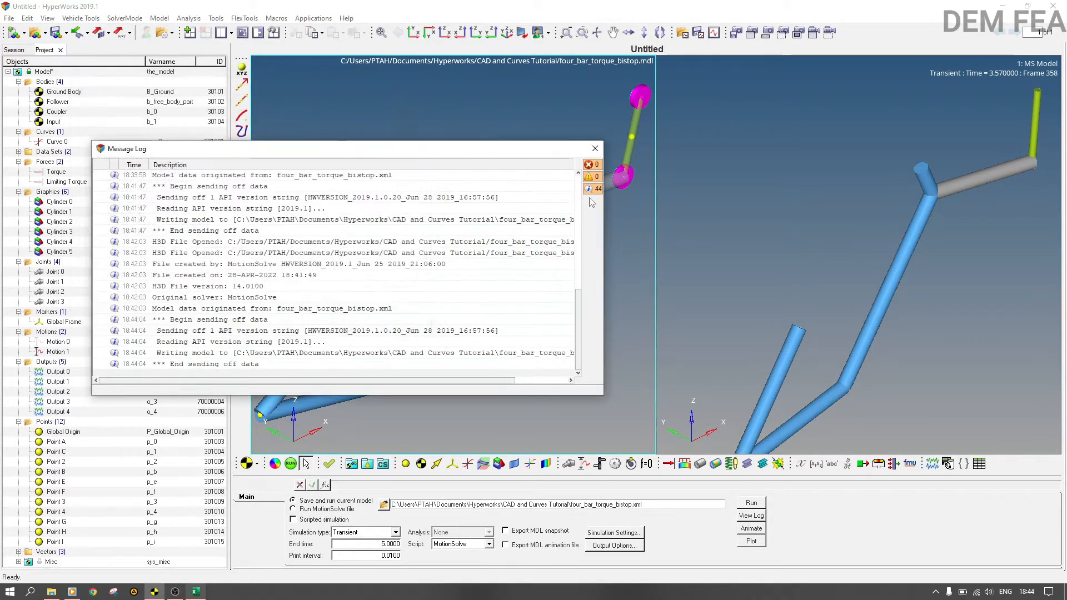
pyautogui.click(595, 149)
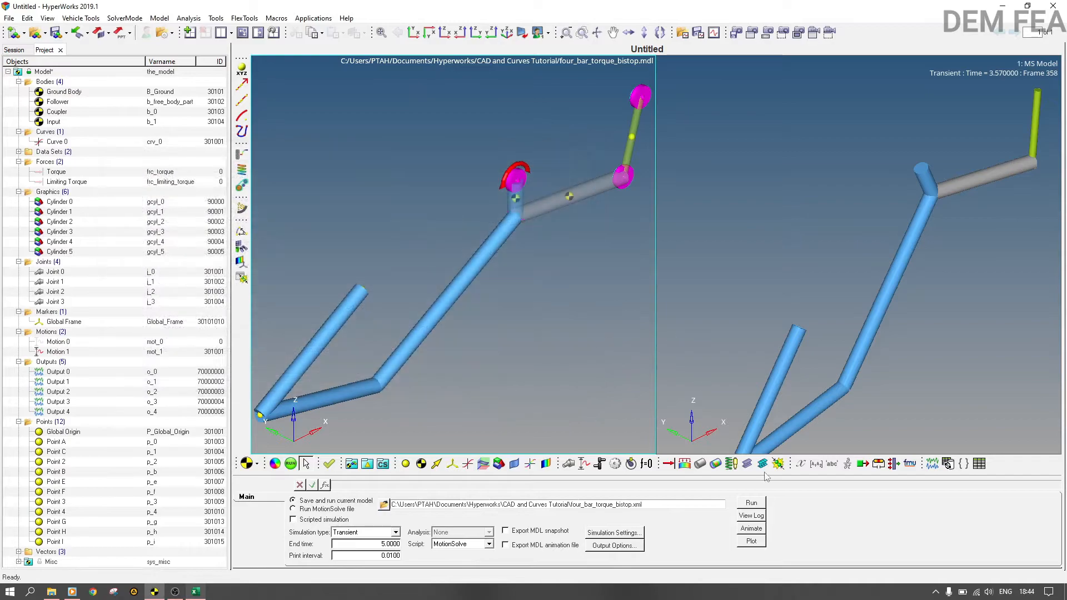
# Load the new results into the animation window and make the model window active again
pyautogui.click(752, 541)
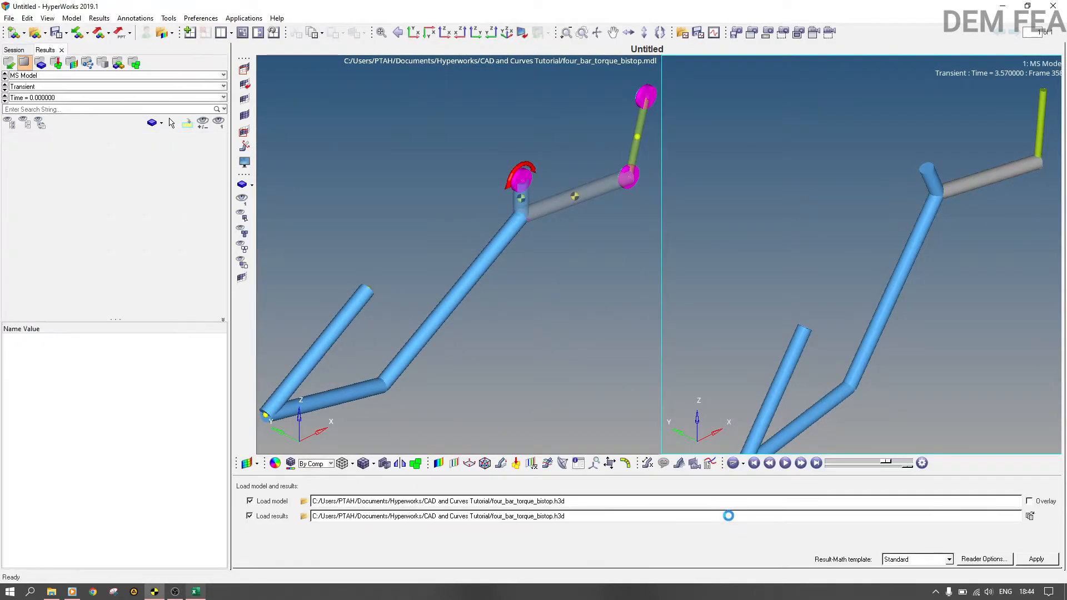
pyautogui.click(510, 336)
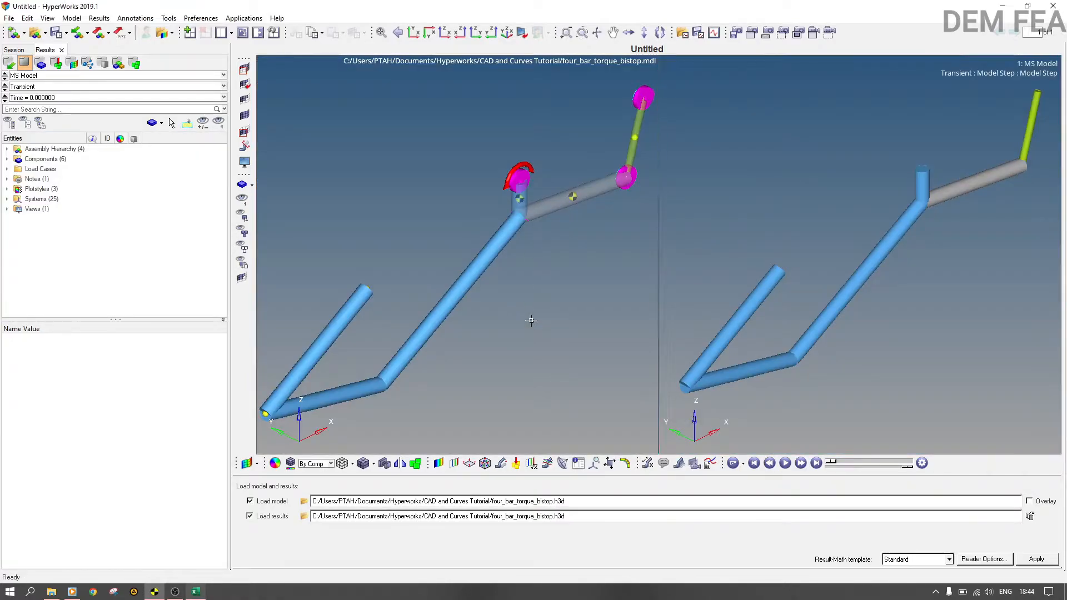
pyautogui.click(531, 321)
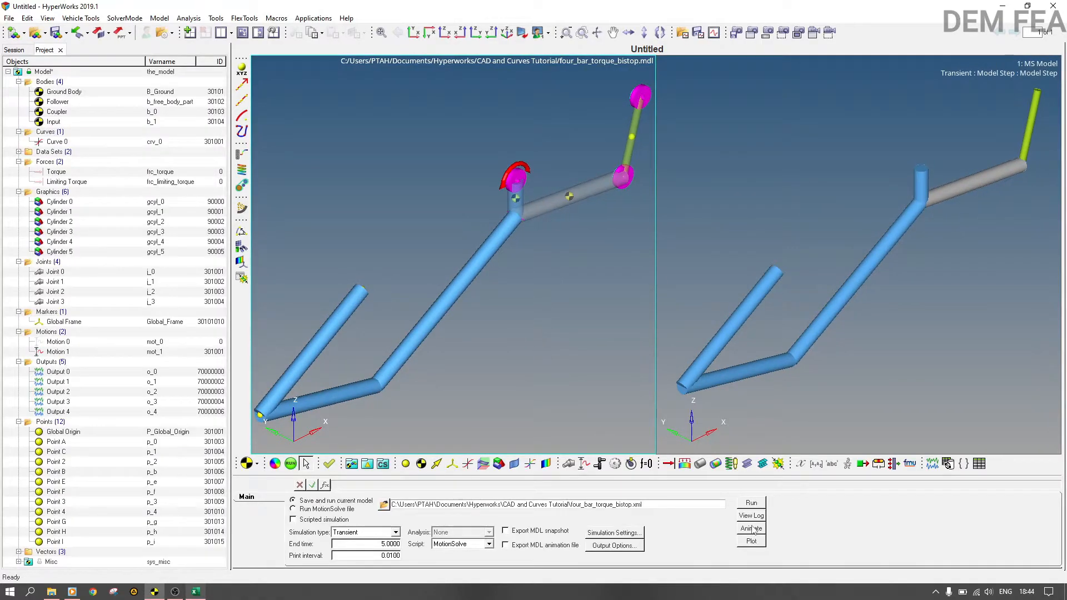
# Open a plot window for the results and plot the DM and DX Marker Displacement of Output 0 (on Follower) against time
pyautogui.click(752, 542)
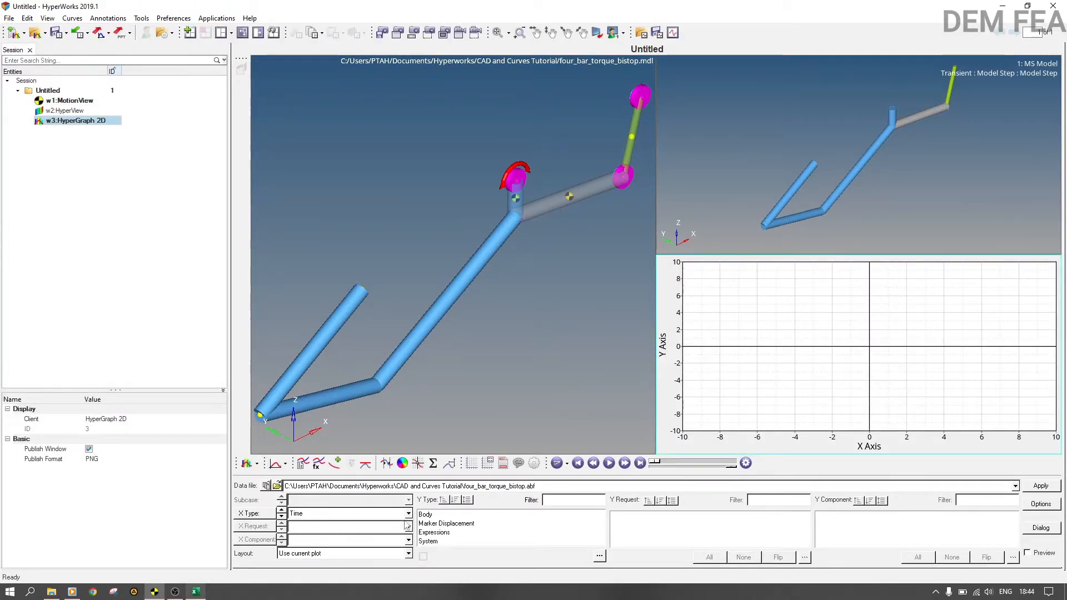
pyautogui.click(442, 515)
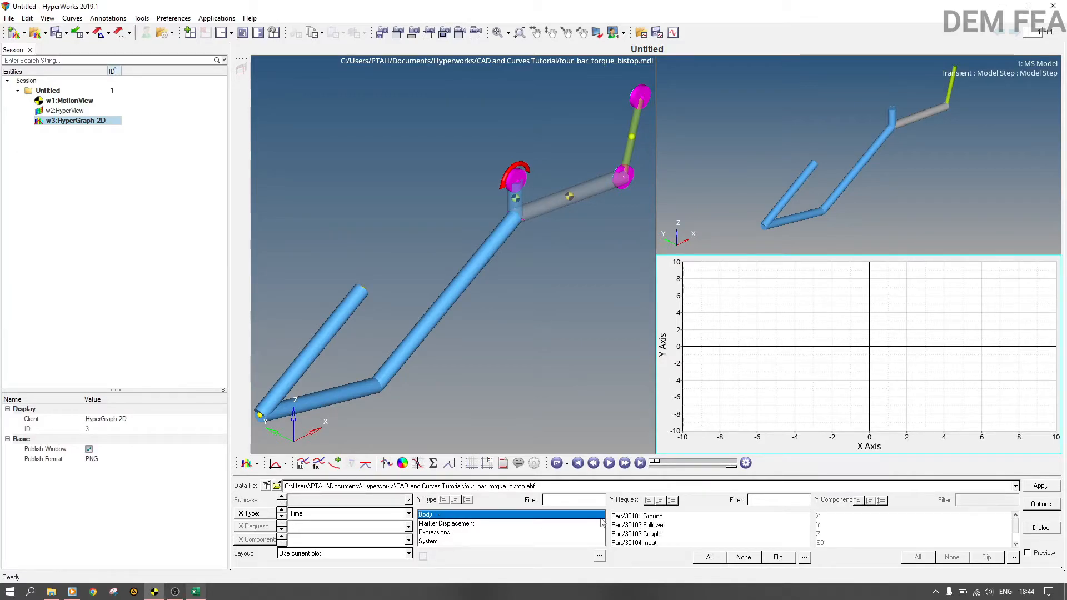
pyautogui.click(476, 524)
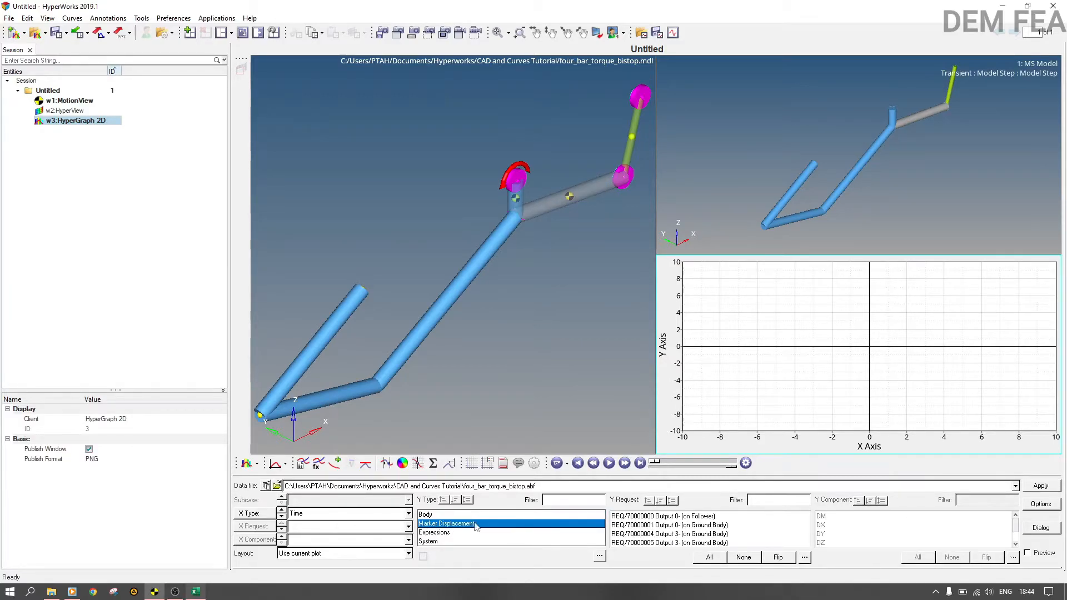
pyautogui.click(708, 516)
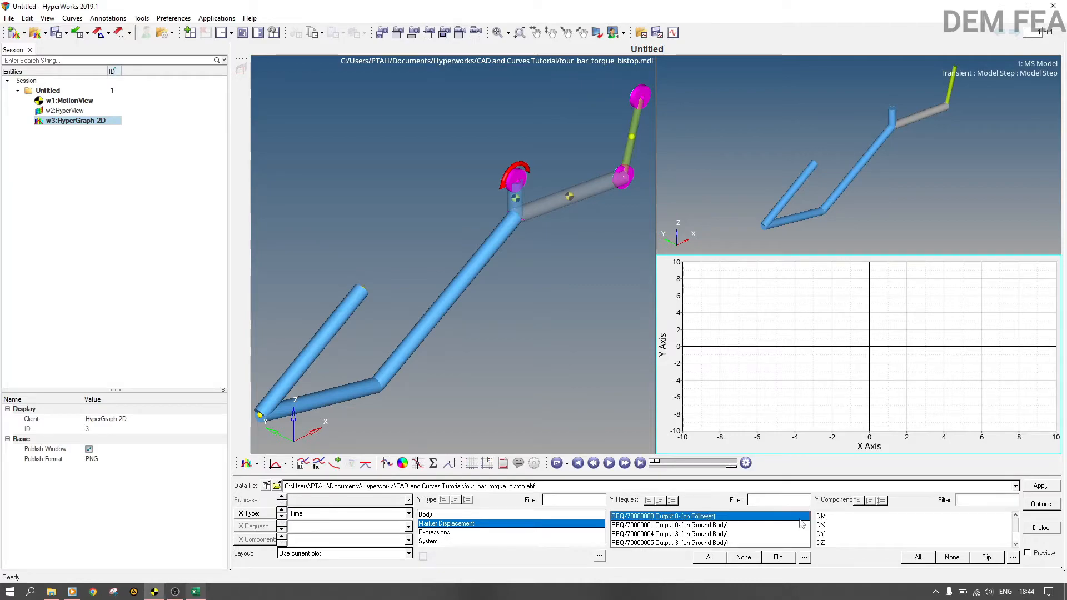
pyautogui.click(826, 517)
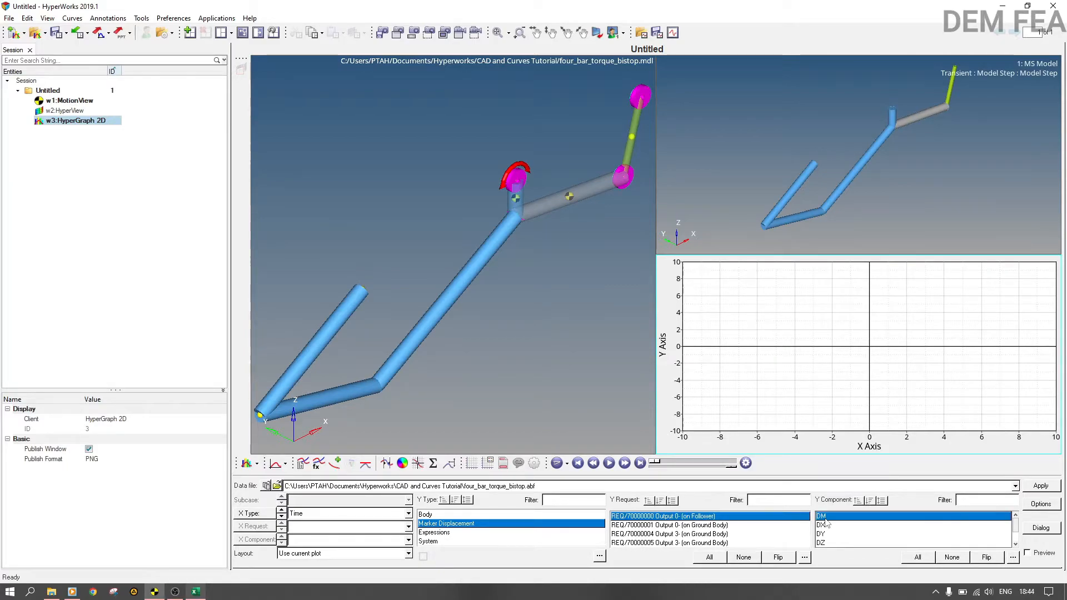
pyautogui.click(1041, 488)
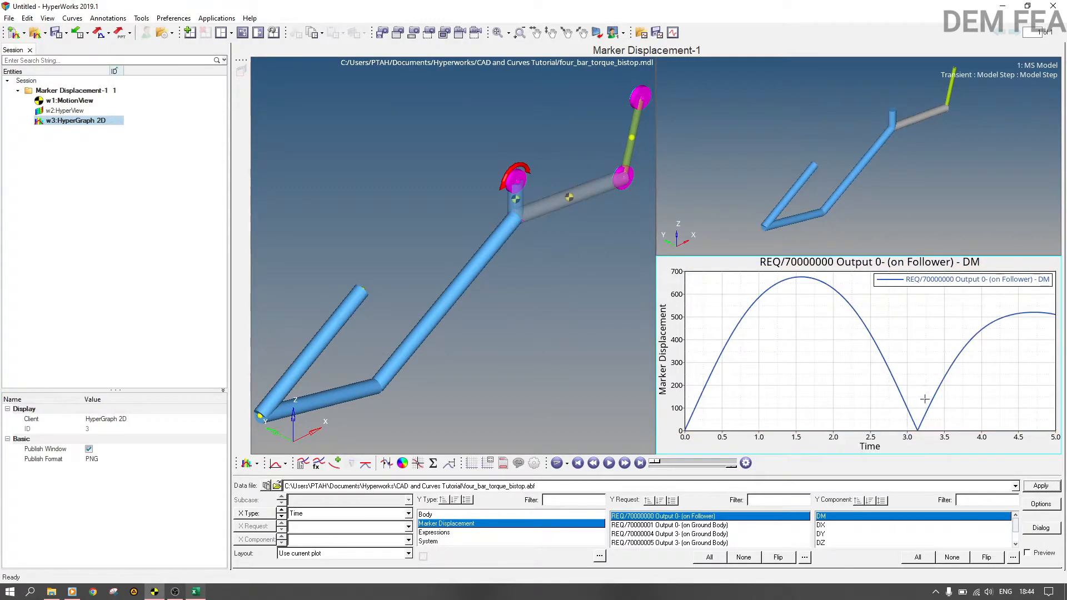
pyautogui.click(822, 526)
pyautogui.click(1040, 486)
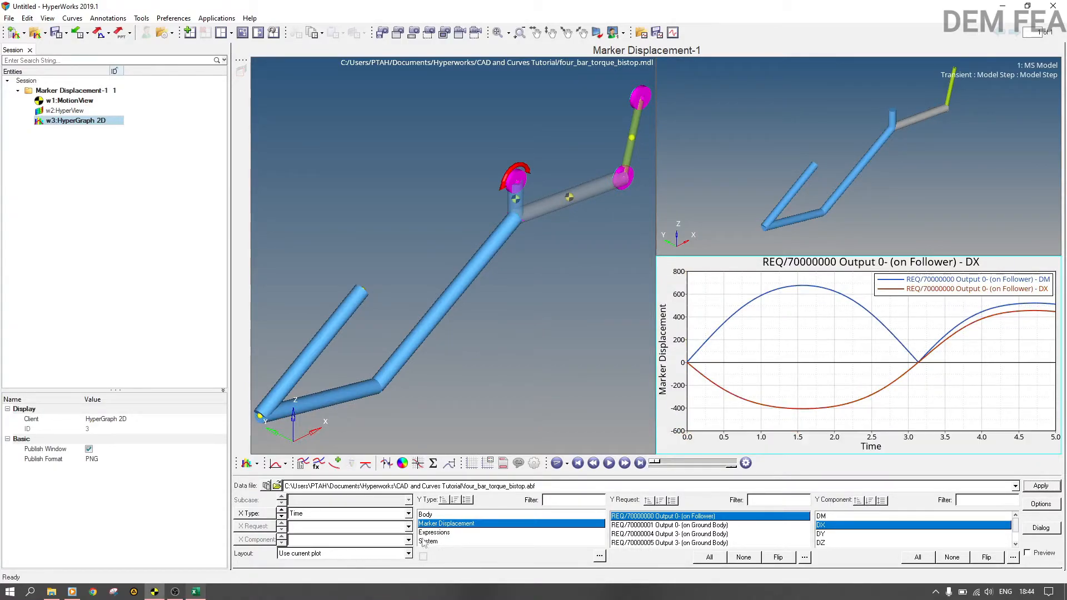
# Add the F2 component of the Output 4 expression to the plot against time
pyautogui.click(439, 533)
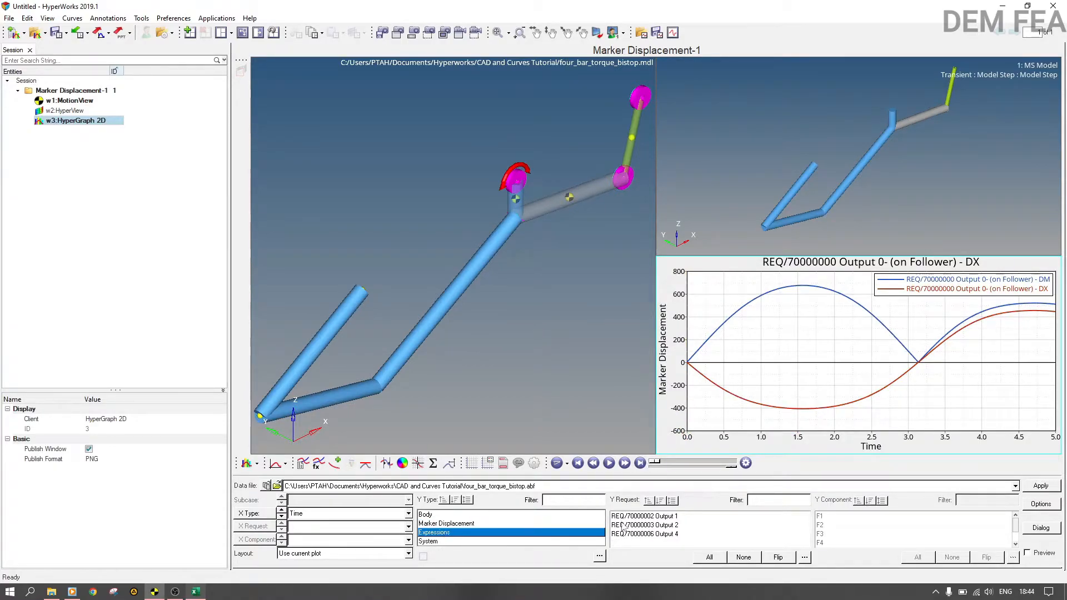
pyautogui.click(671, 516)
pyautogui.click(669, 525)
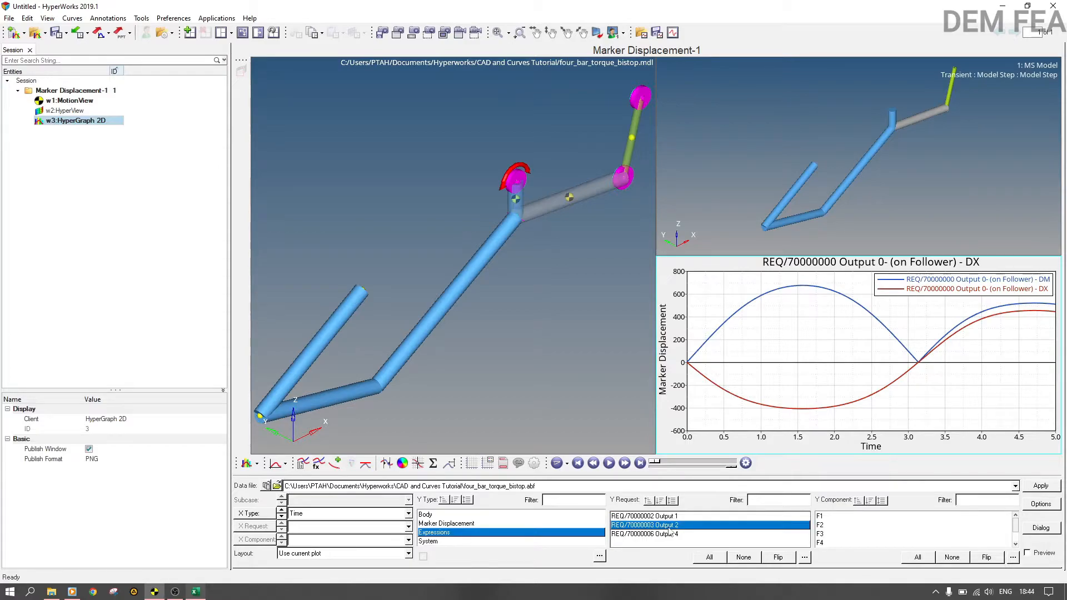
pyautogui.click(674, 534)
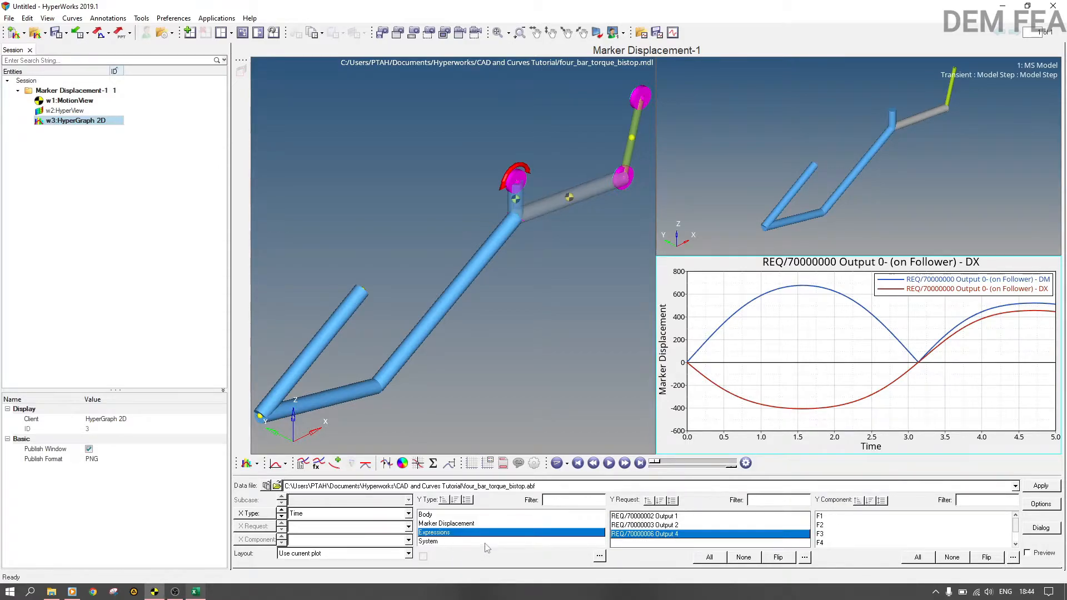
pyautogui.click(819, 525)
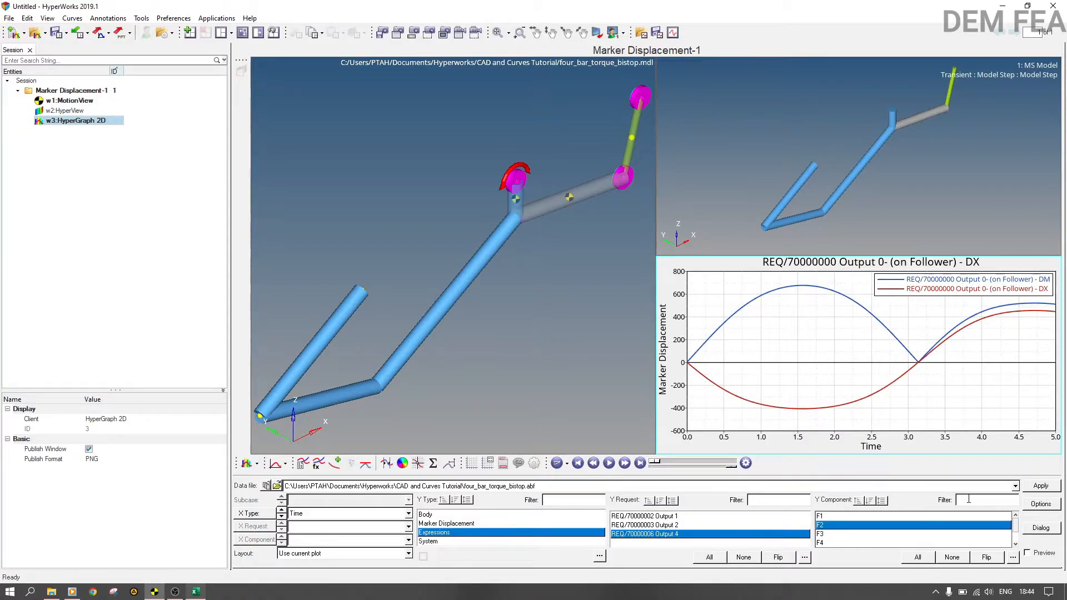
pyautogui.click(1031, 487)
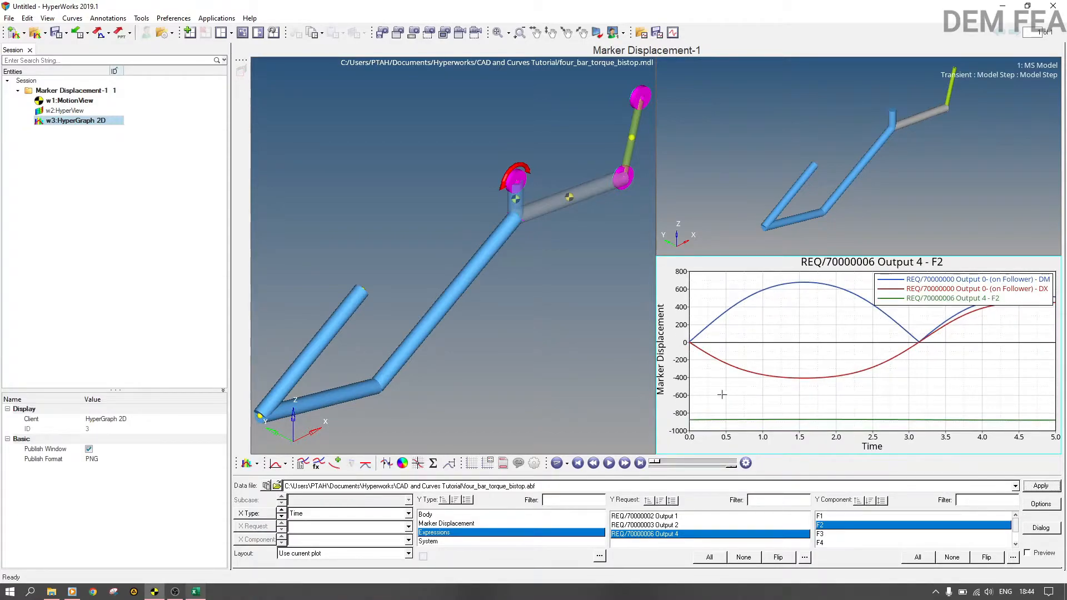
# Turn off the DX and DM curves of Output 0 in the plot and play the results animation
pyautogui.doubleClick(743, 371)
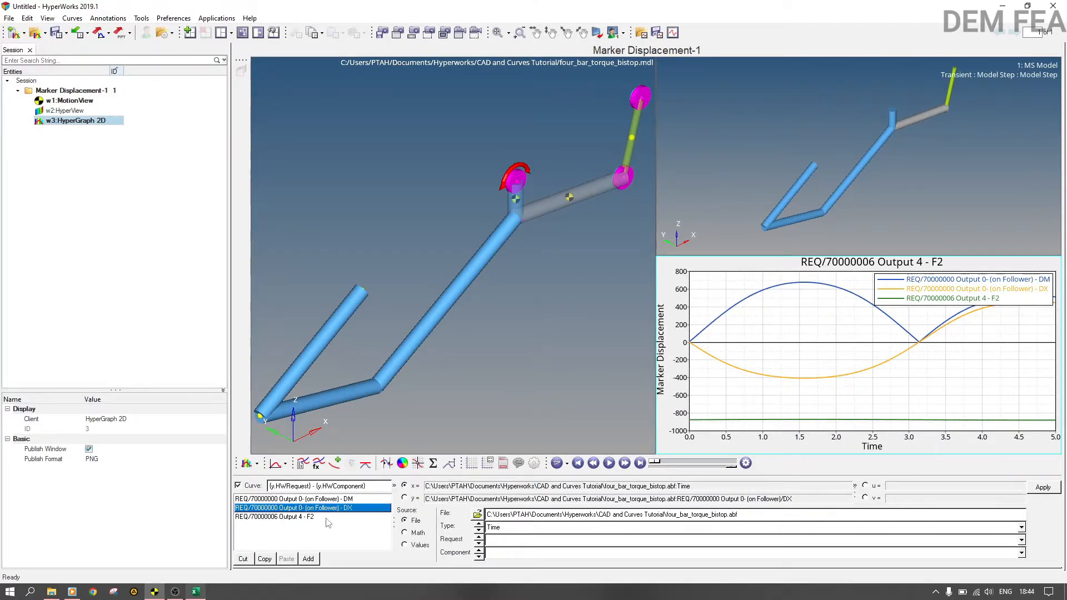
pyautogui.click(689, 370)
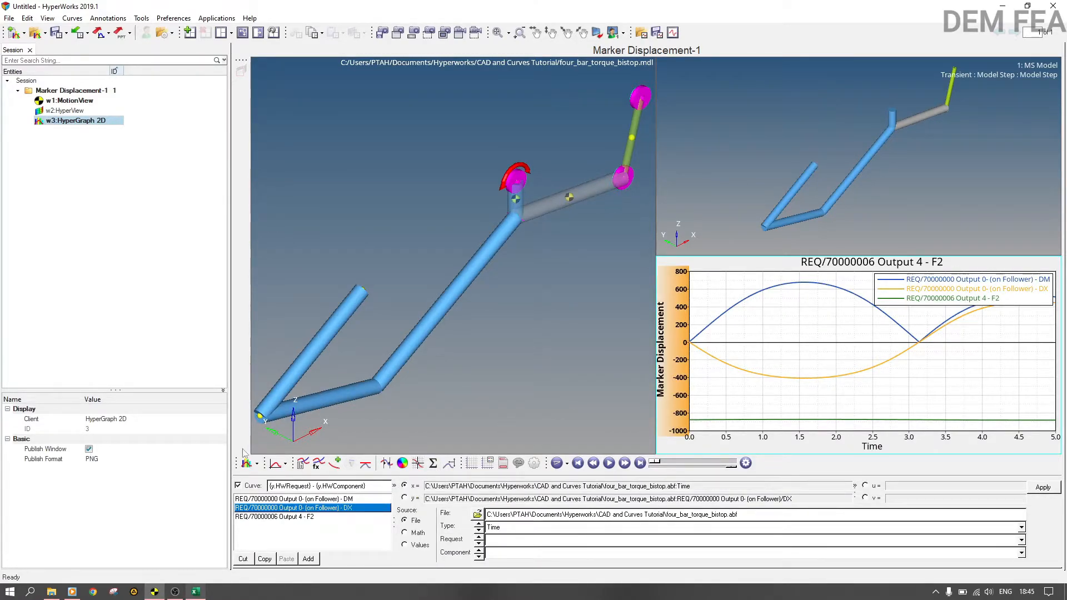
pyautogui.click(238, 486)
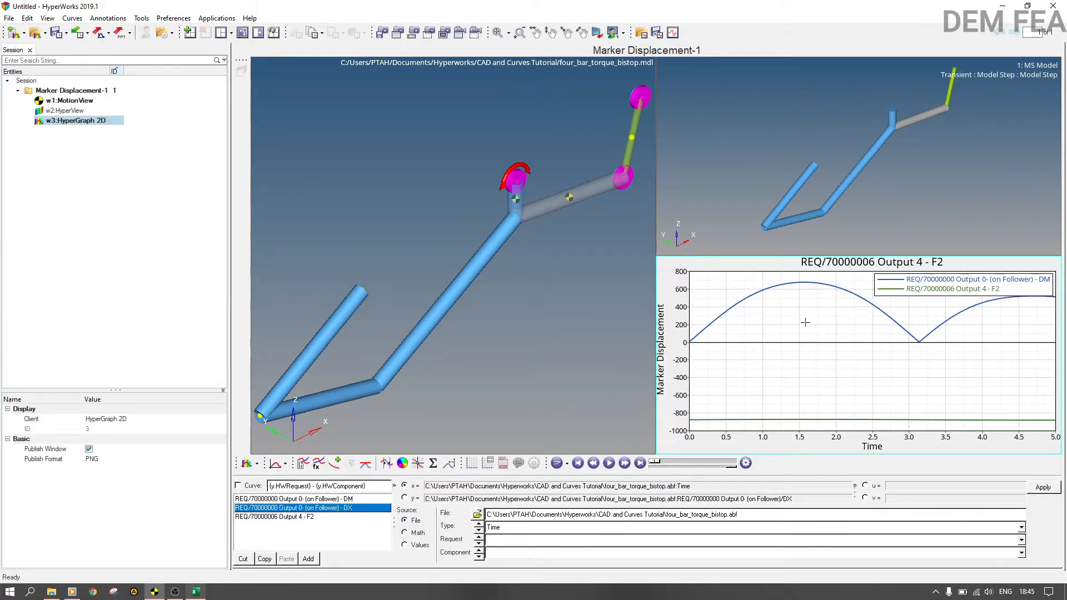
pyautogui.click(820, 285)
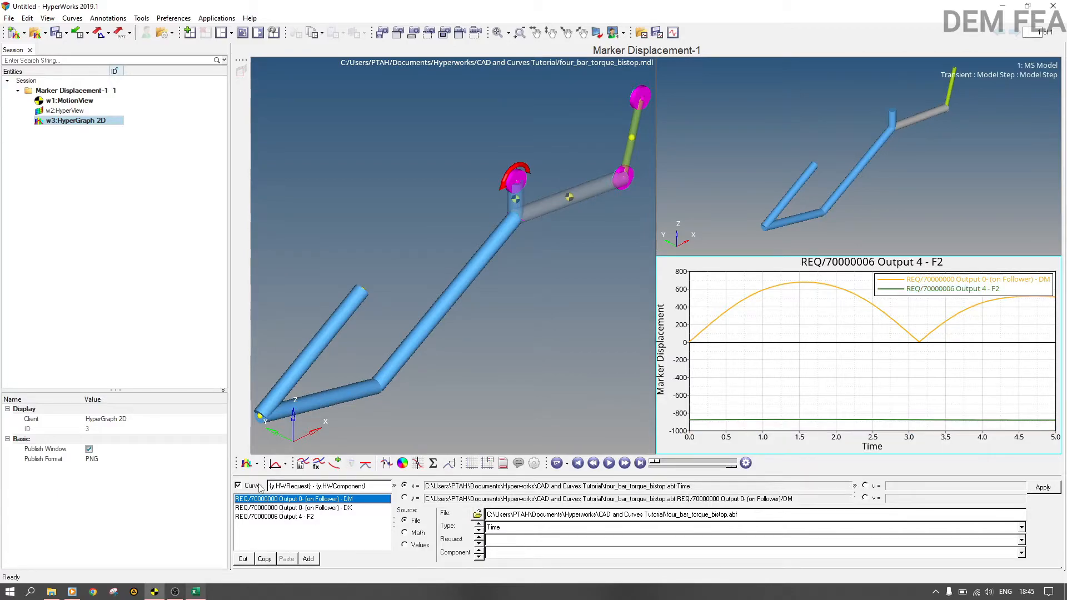
pyautogui.click(238, 486)
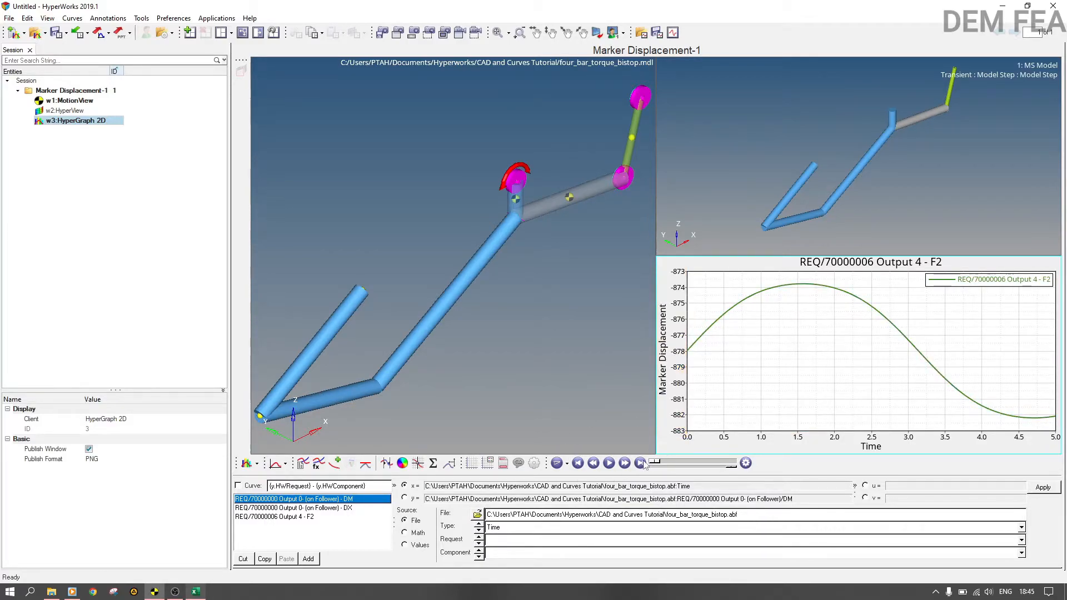
pyautogui.click(610, 464)
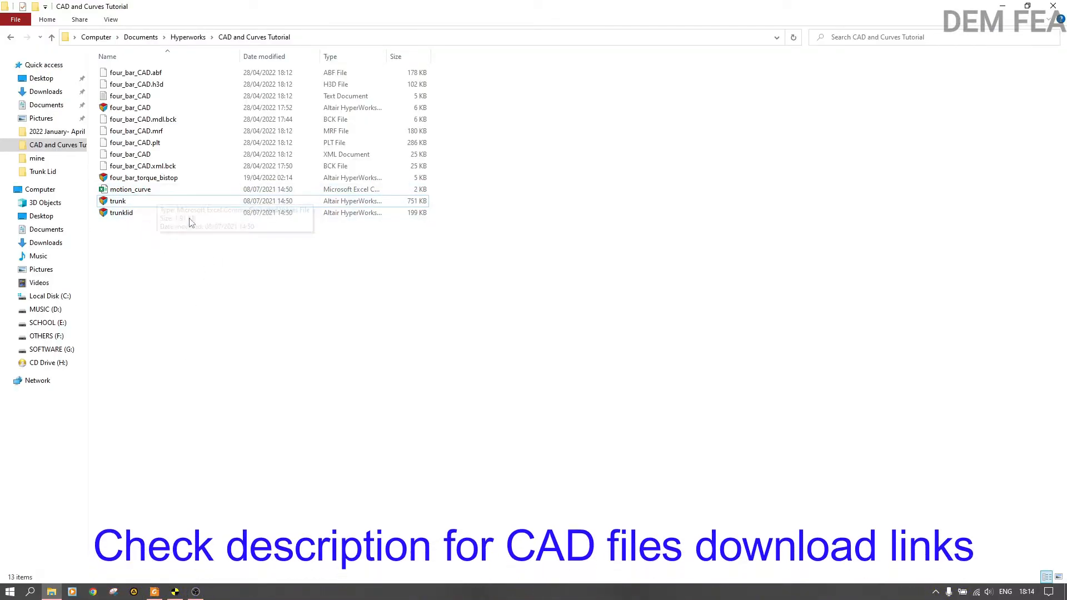
# Point out the trunk and trunklid files in the CAD and Curves Tutorial folder, then switch to HyperWorks and list the model's bodies
pyautogui.moveTo(144, 228); pyautogui.dragTo(143, 209)
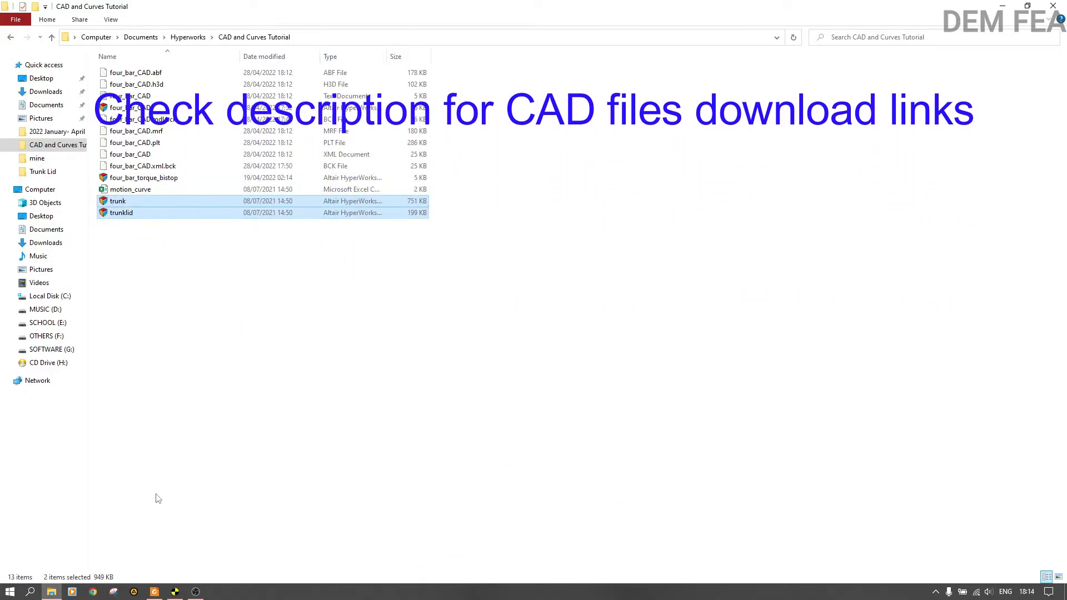
pyautogui.click(176, 593)
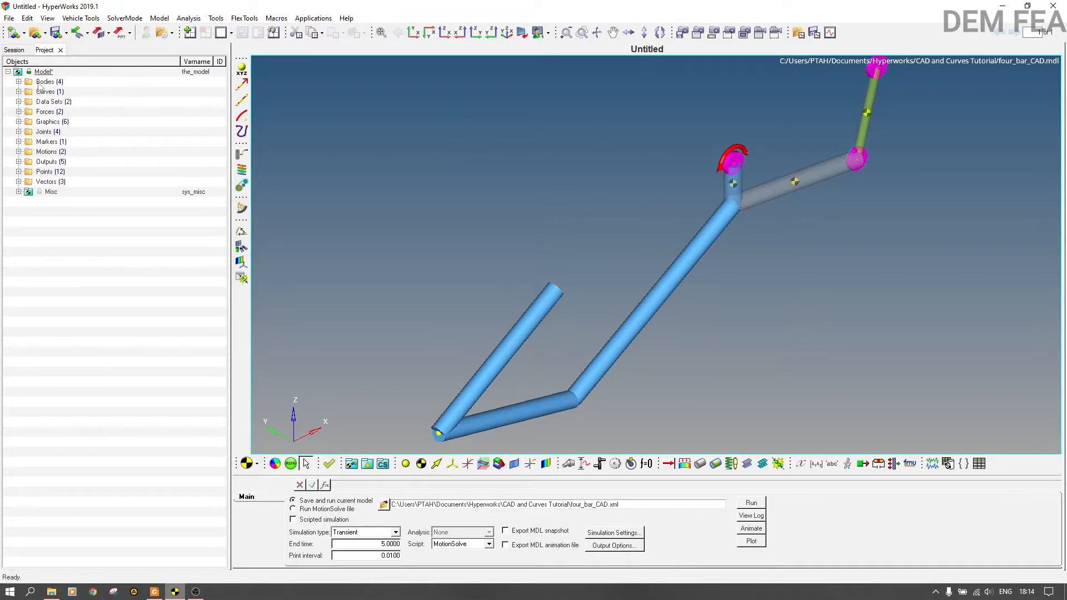
pyautogui.click(19, 82)
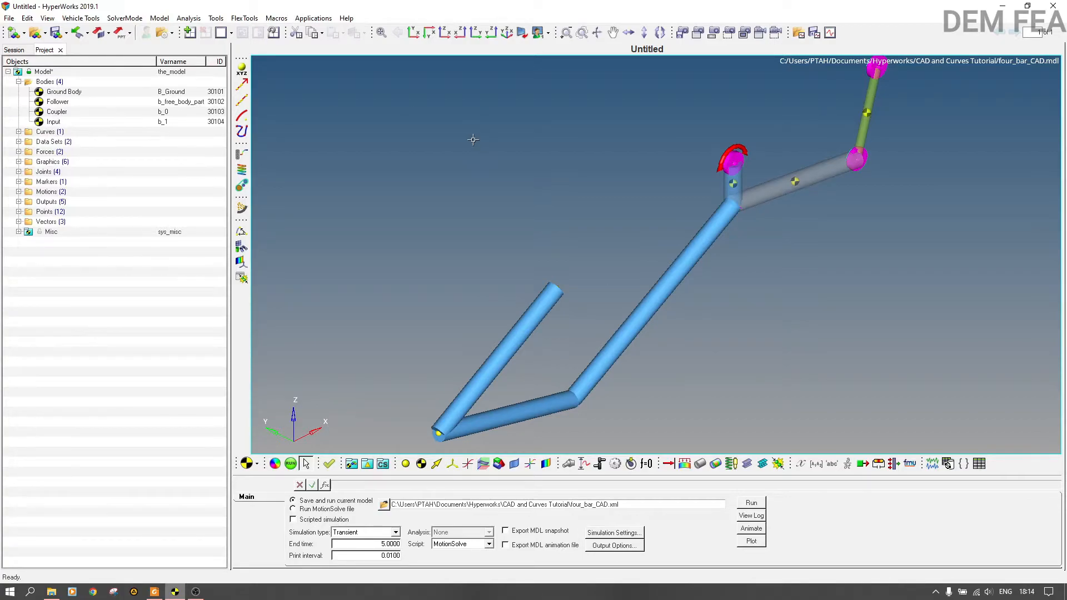
# Open Import CAD or FE using Hypermesh, choose to import the model only, and set the input file type to HyperMesh
pyautogui.click(216, 18)
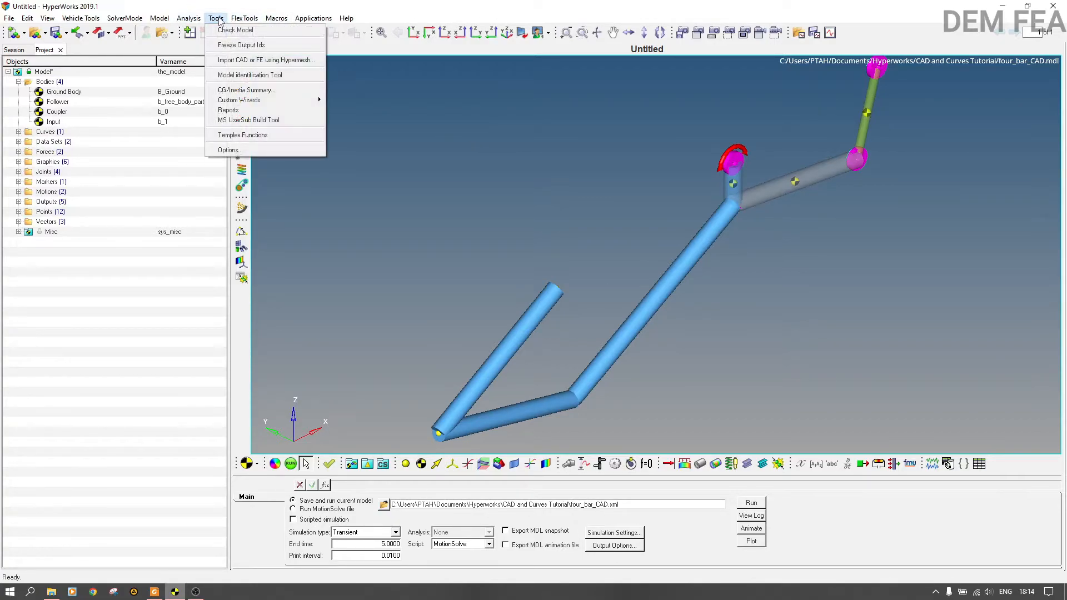
pyautogui.click(227, 62)
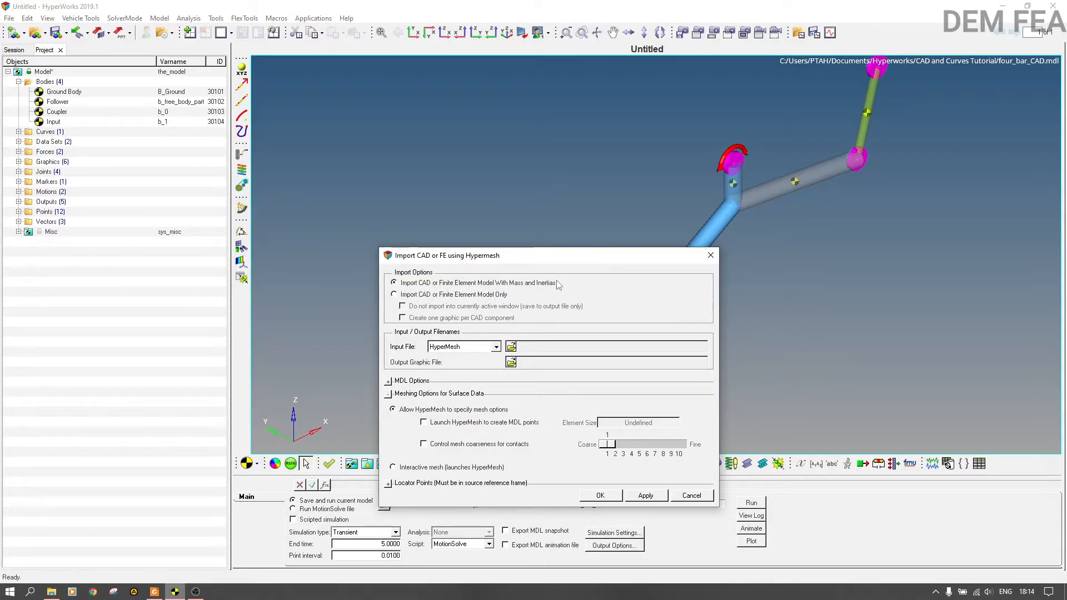
pyautogui.click(440, 296)
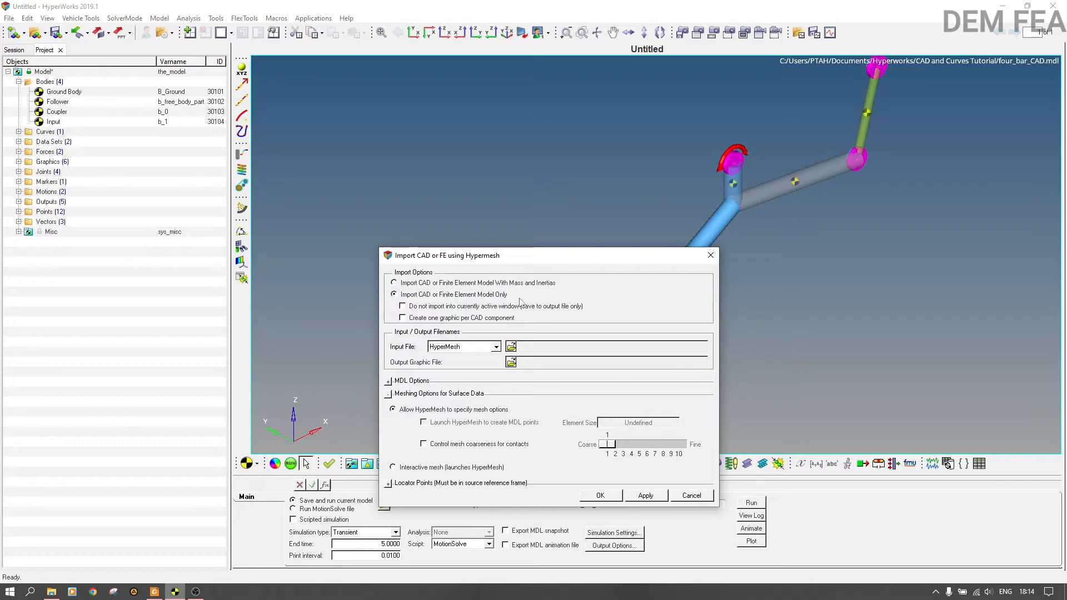
pyautogui.click(501, 286)
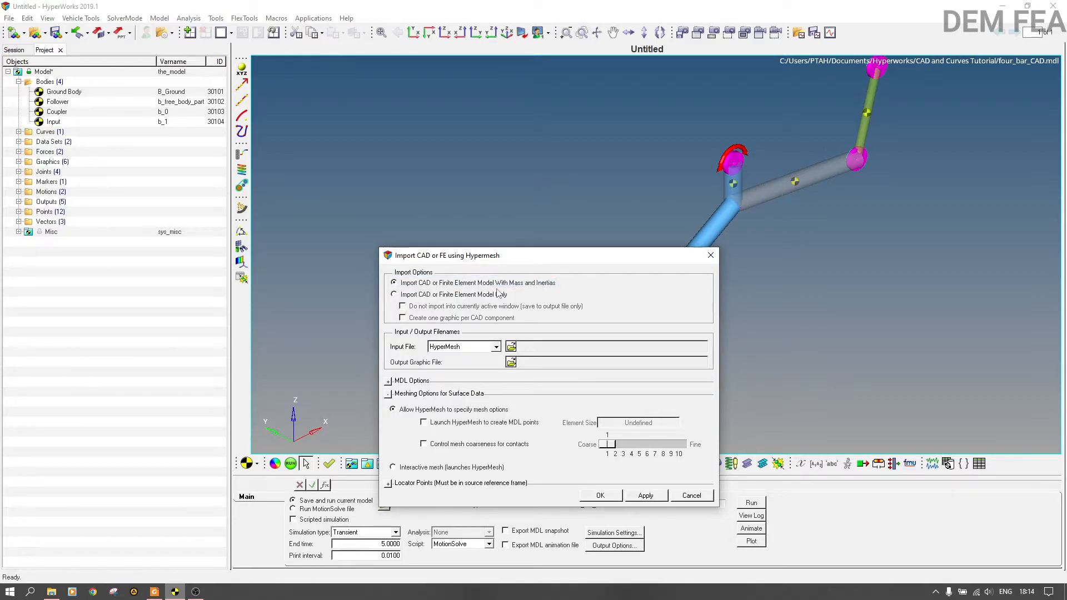
pyautogui.click(453, 296)
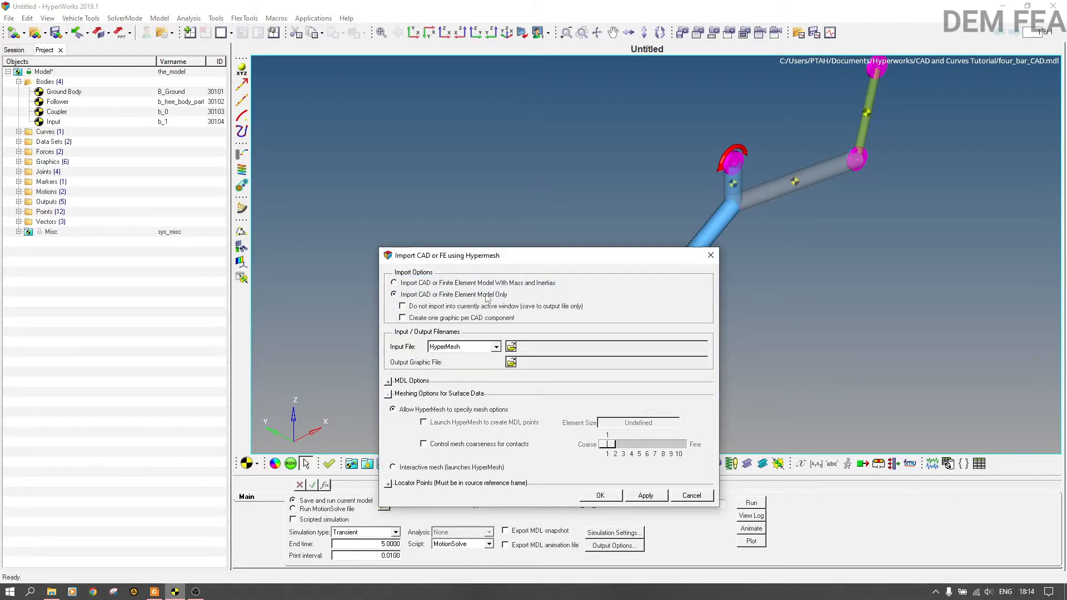
pyautogui.click(473, 352)
pyautogui.click(463, 361)
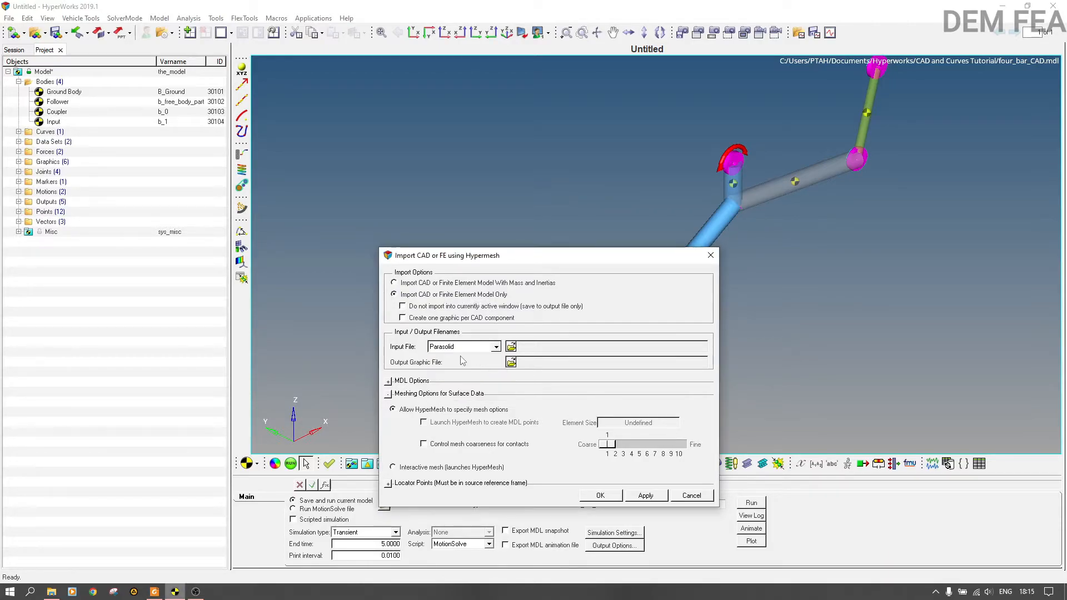
pyautogui.click(460, 349)
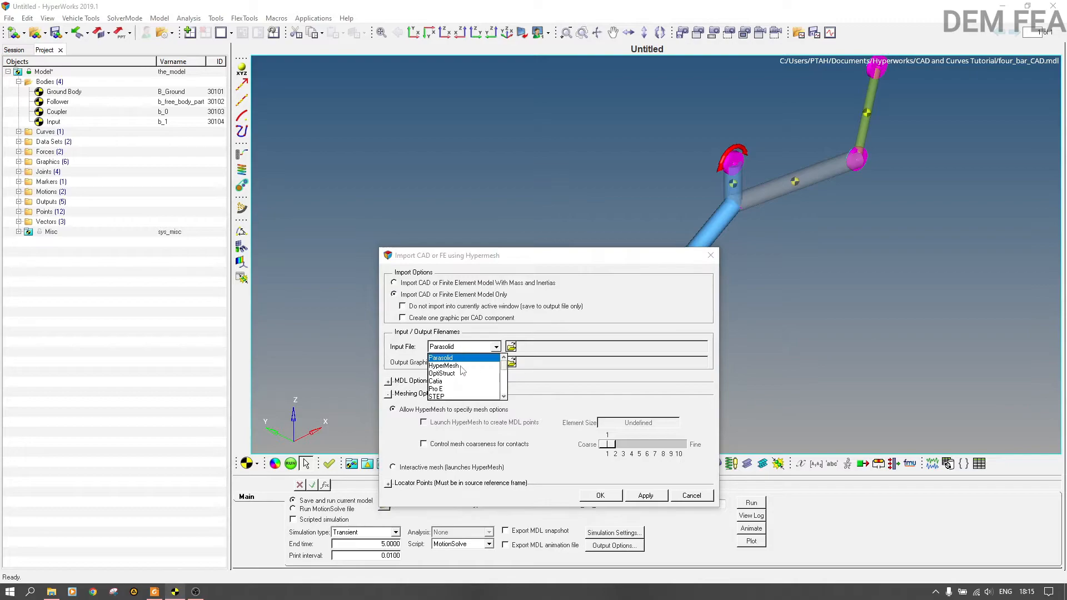
pyautogui.click(461, 367)
# Import the trunk file with trunk_graphic_FEA as its output graphic file, and close the message log
pyautogui.click(512, 347)
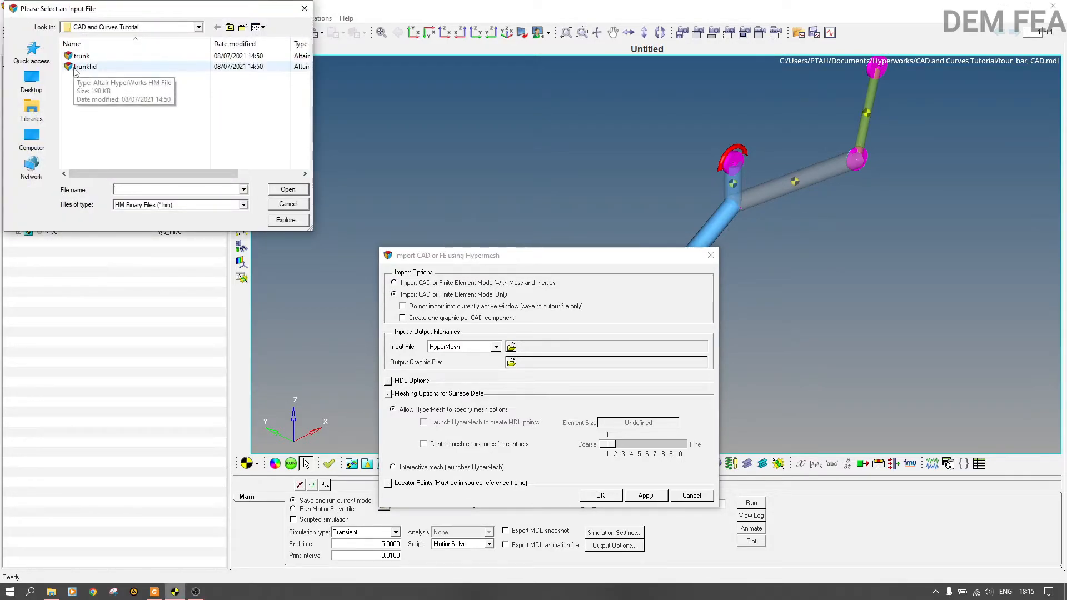
pyautogui.click(105, 56)
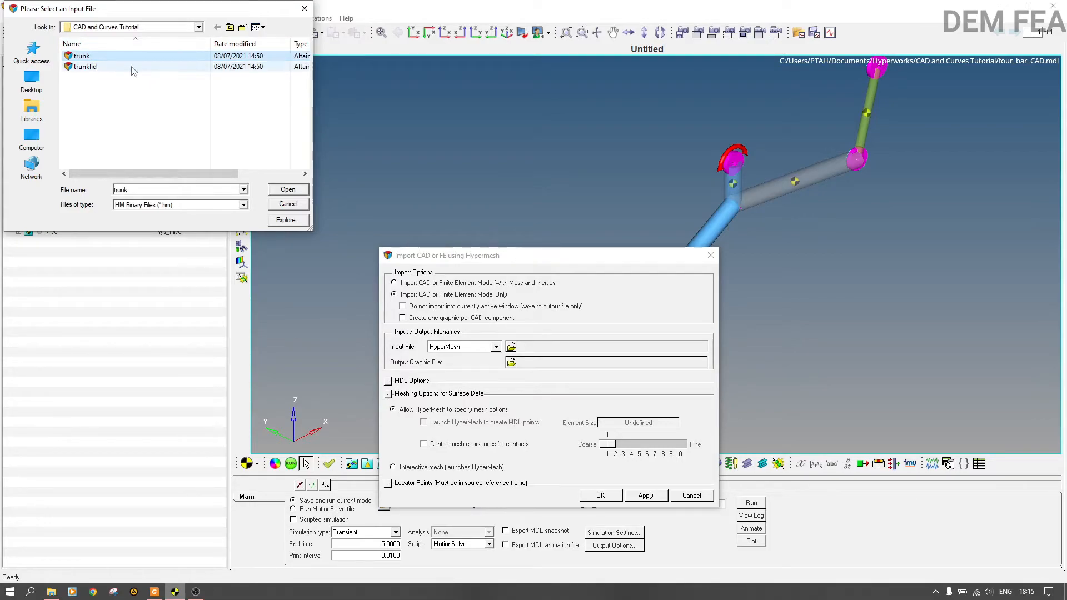
pyautogui.click(287, 189)
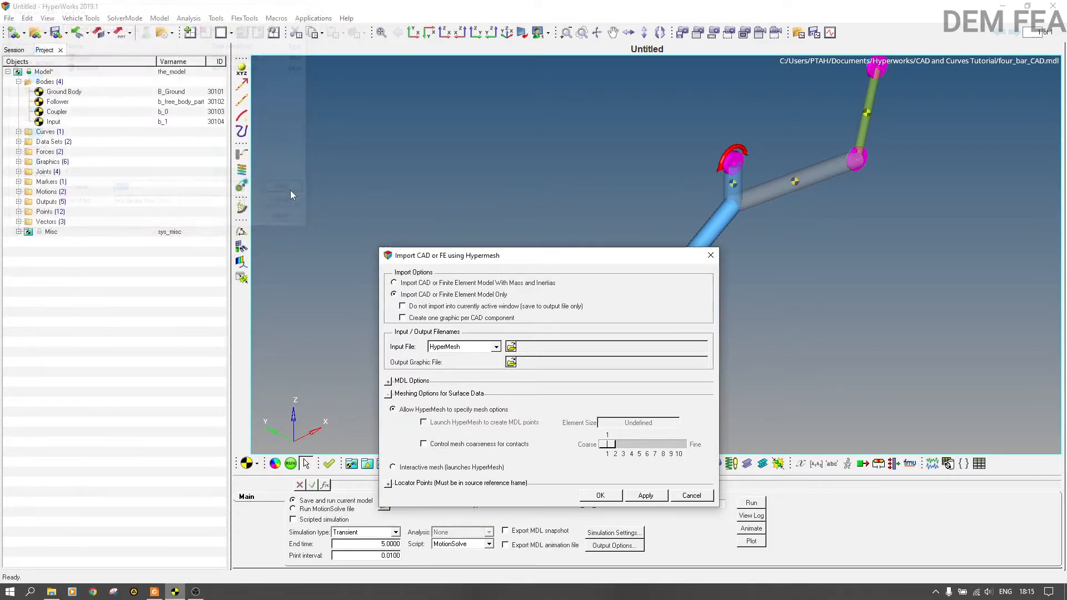
pyautogui.click(511, 363)
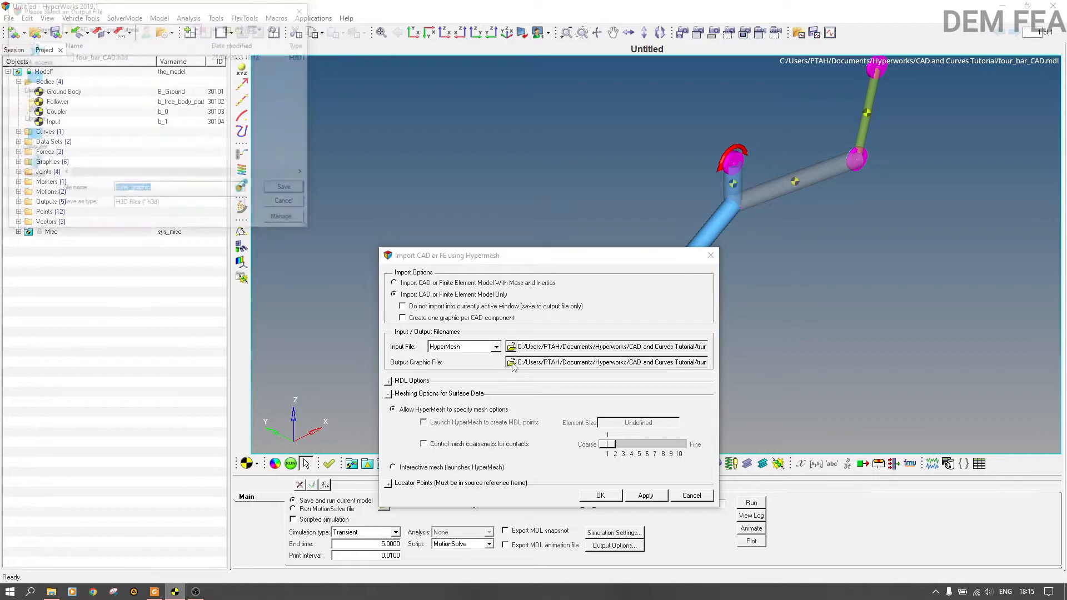
pyautogui.click(158, 190)
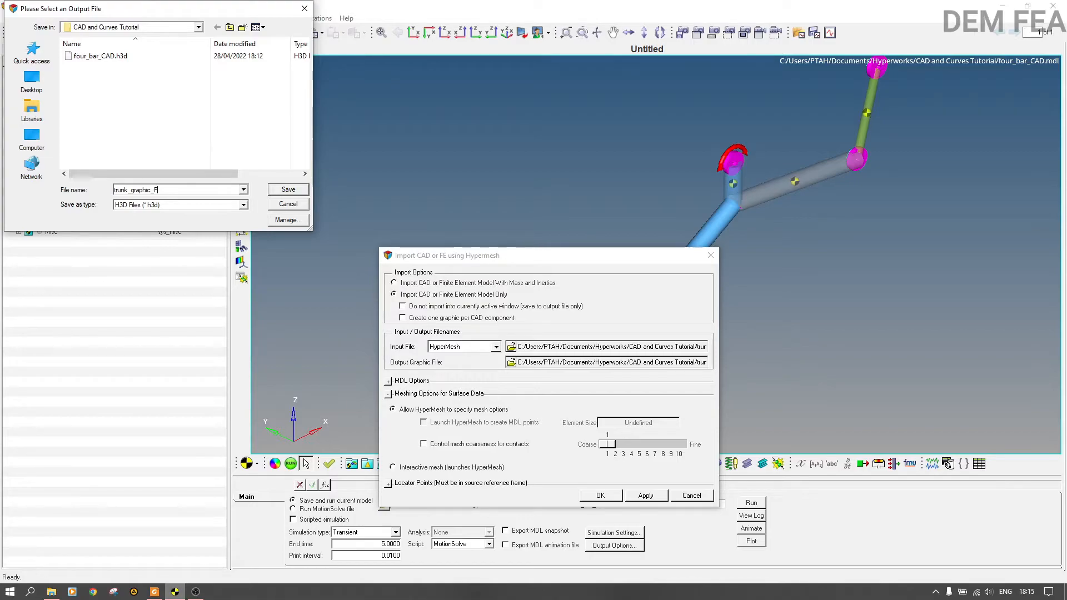
pyautogui.click(289, 189)
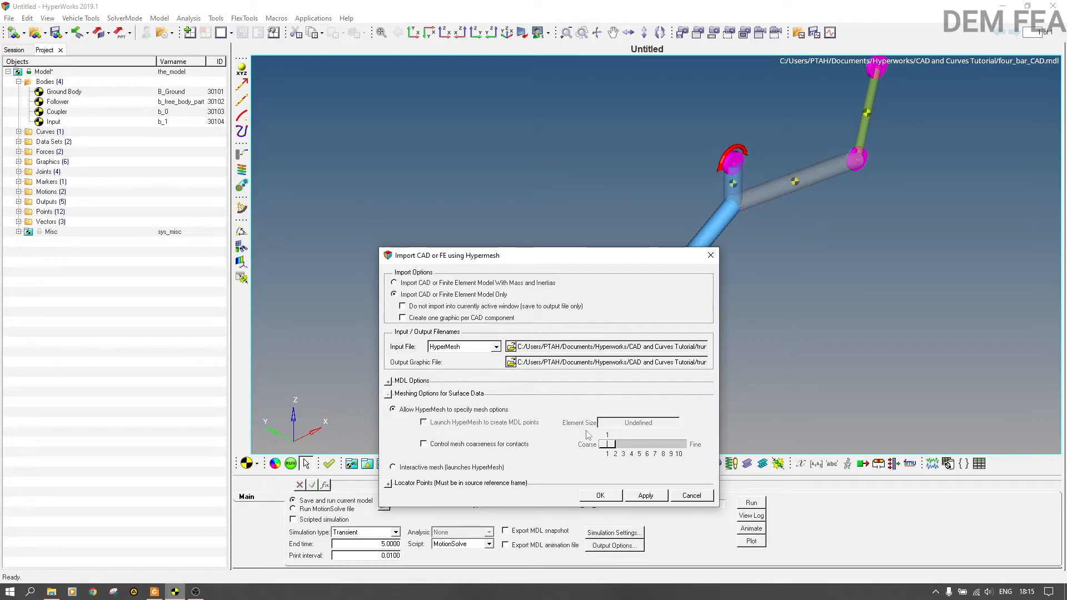
pyautogui.click(611, 495)
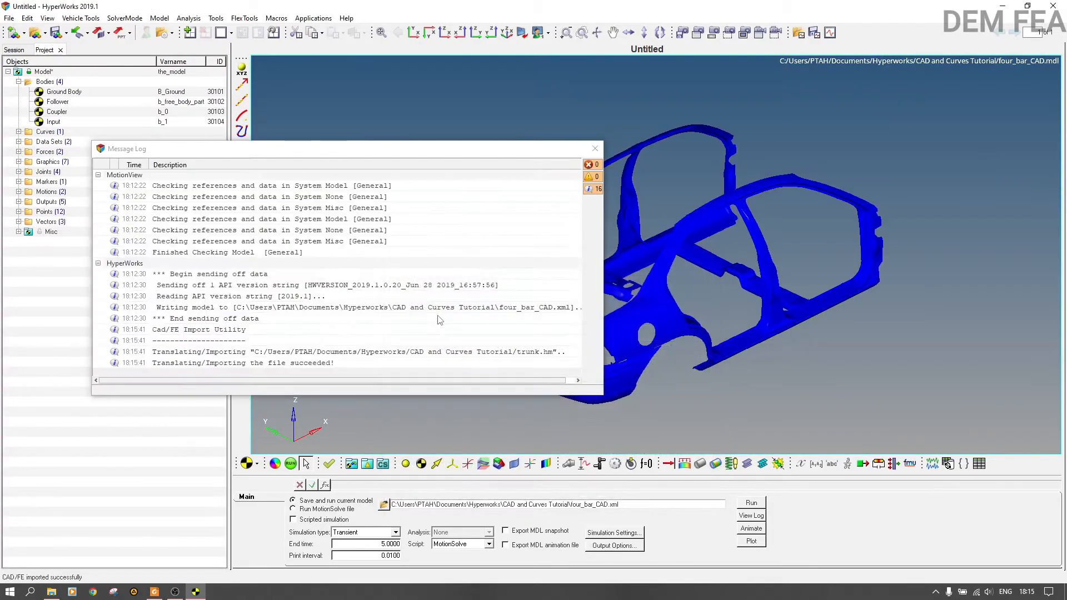
pyautogui.click(590, 151)
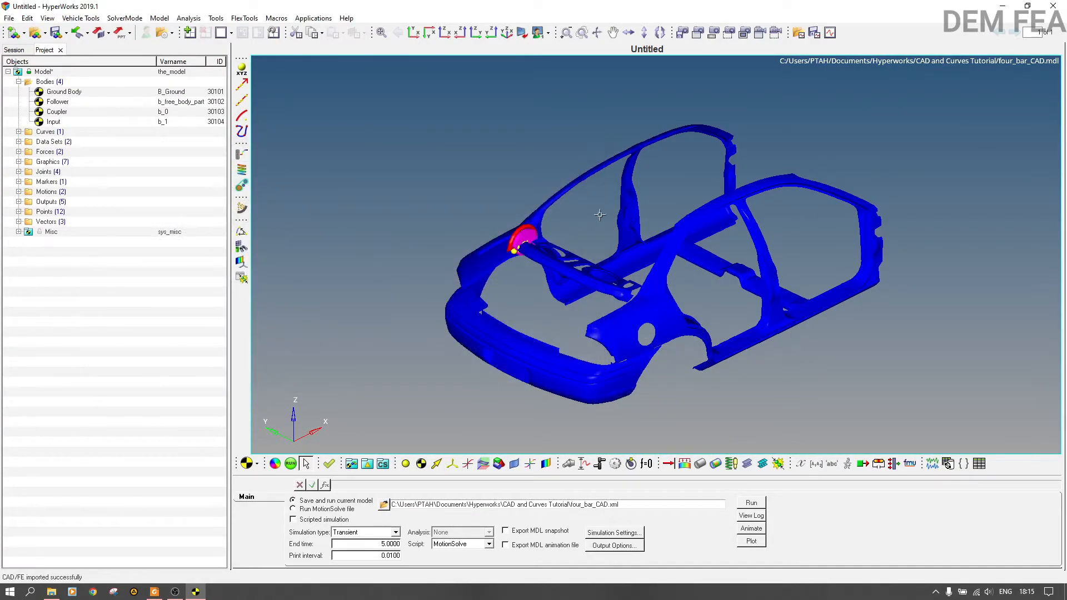
# Assign the imported g_trunk_graphic_FEA graphic to the Ground Body
pyautogui.click(18, 163)
pyautogui.click(76, 234)
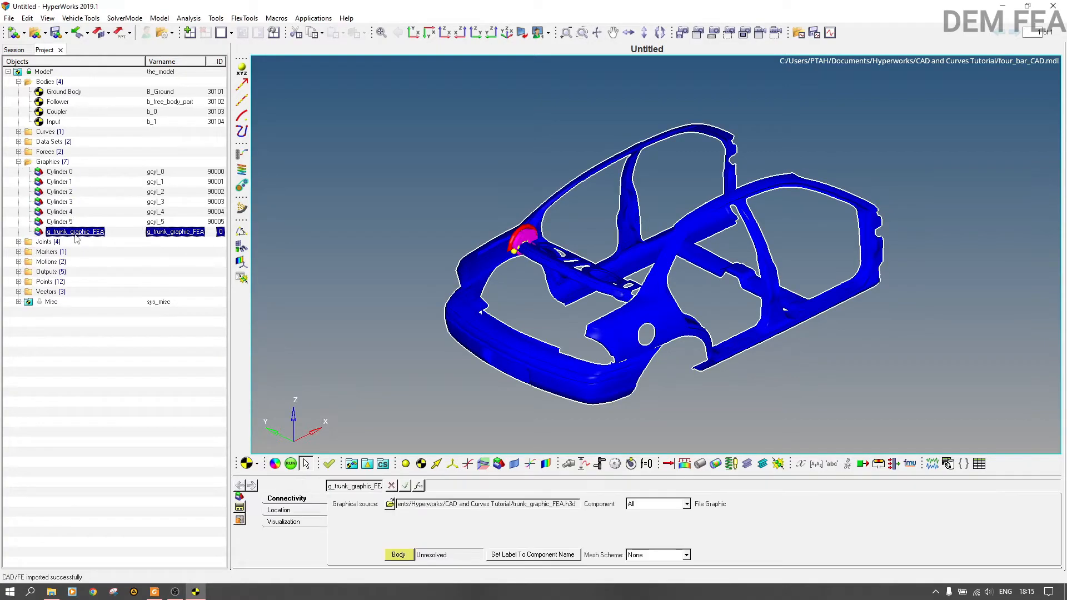
pyautogui.click(398, 556)
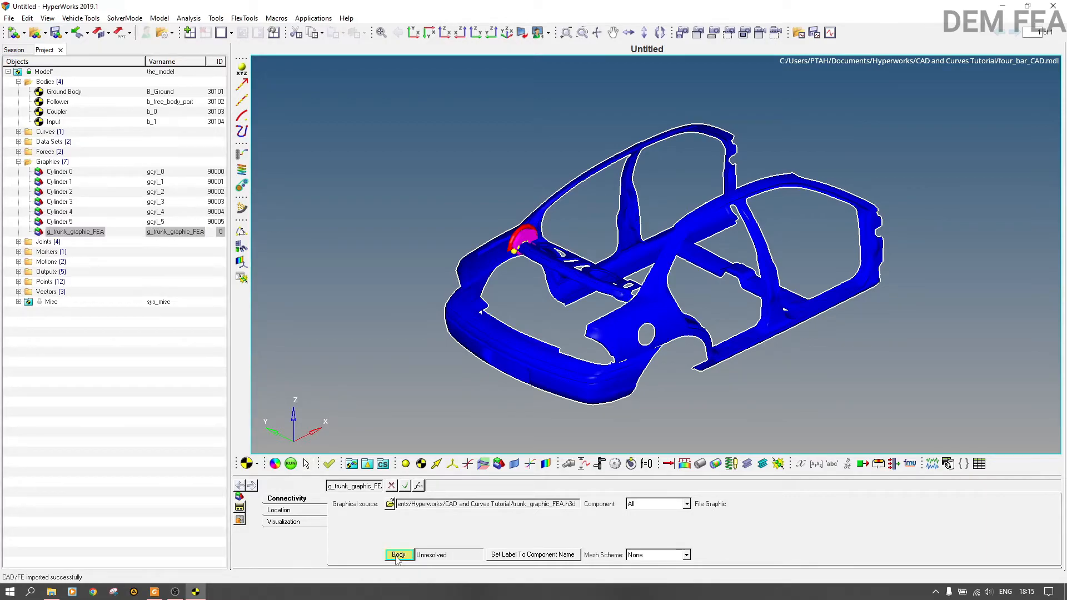
pyautogui.click(398, 556)
pyautogui.click(575, 234)
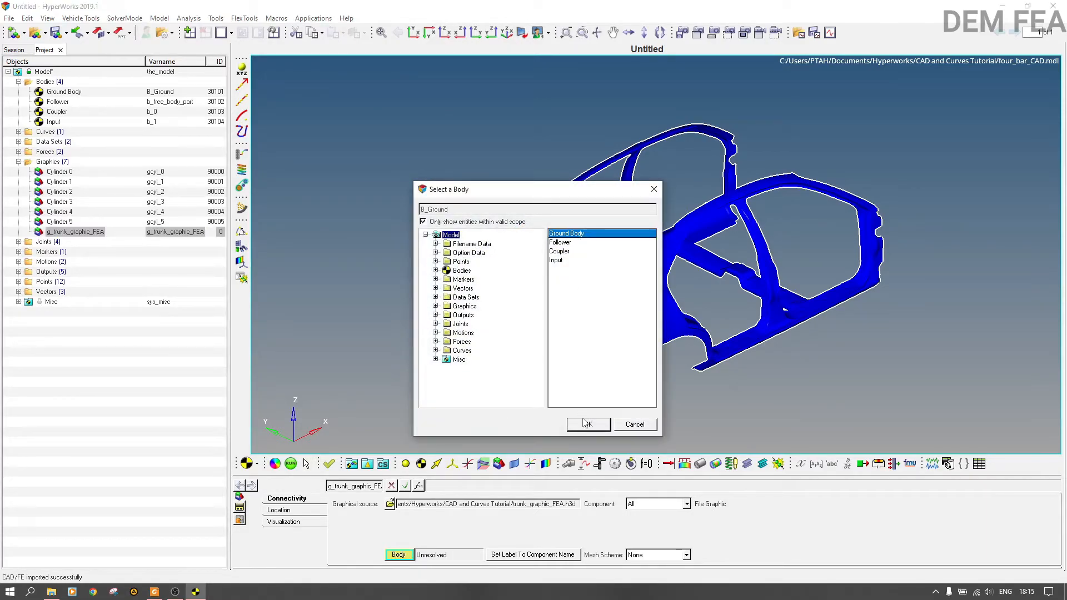
pyautogui.click(587, 425)
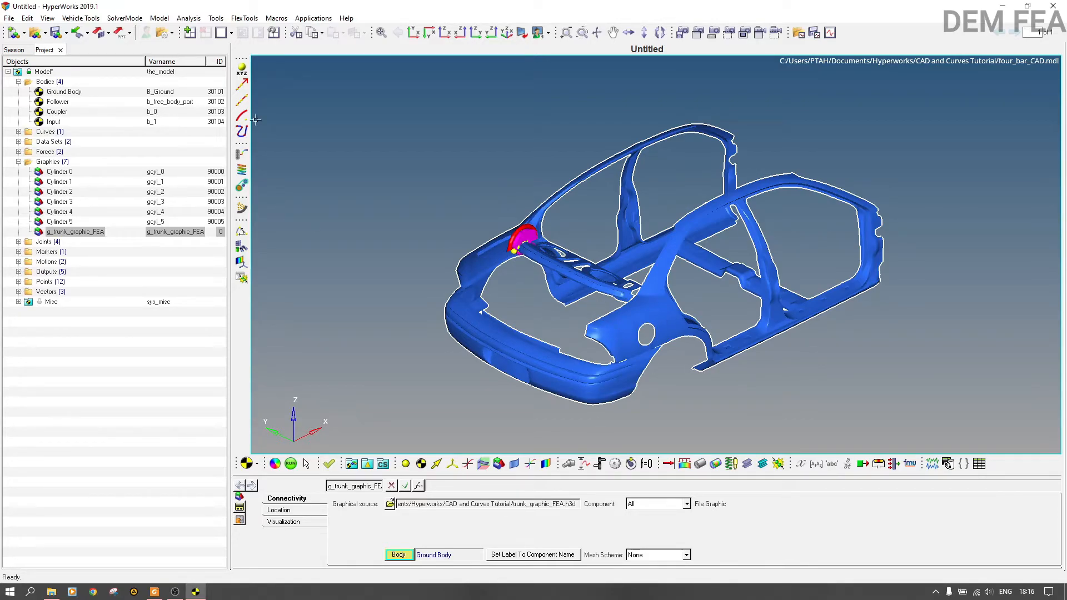
# Open Import CAD or FE using Hypermesh, choose to import the model only, and select the trunklid file as input
pyautogui.click(216, 18)
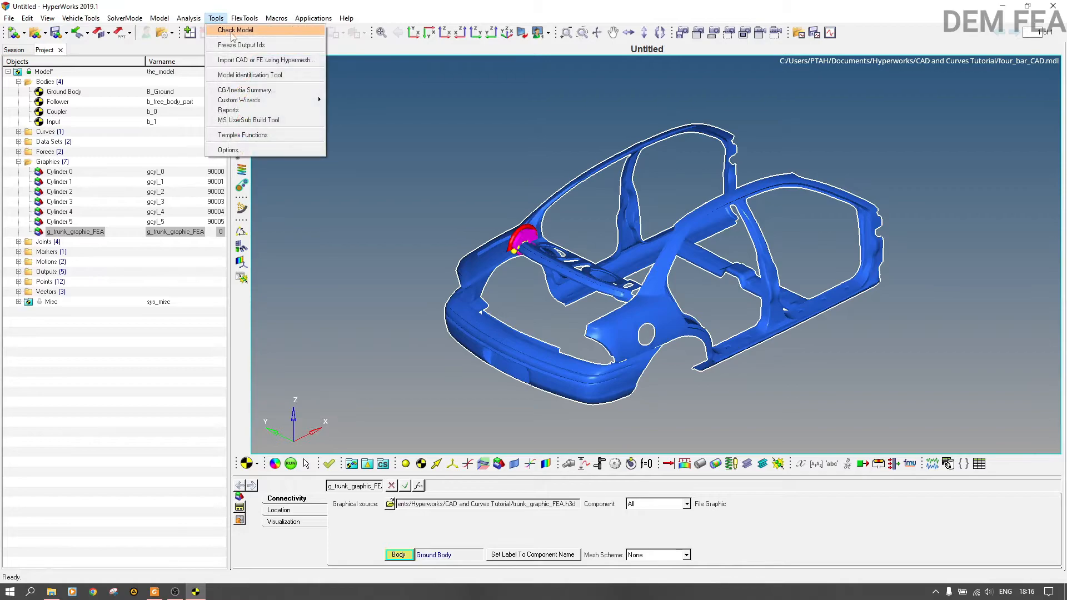
pyautogui.click(265, 60)
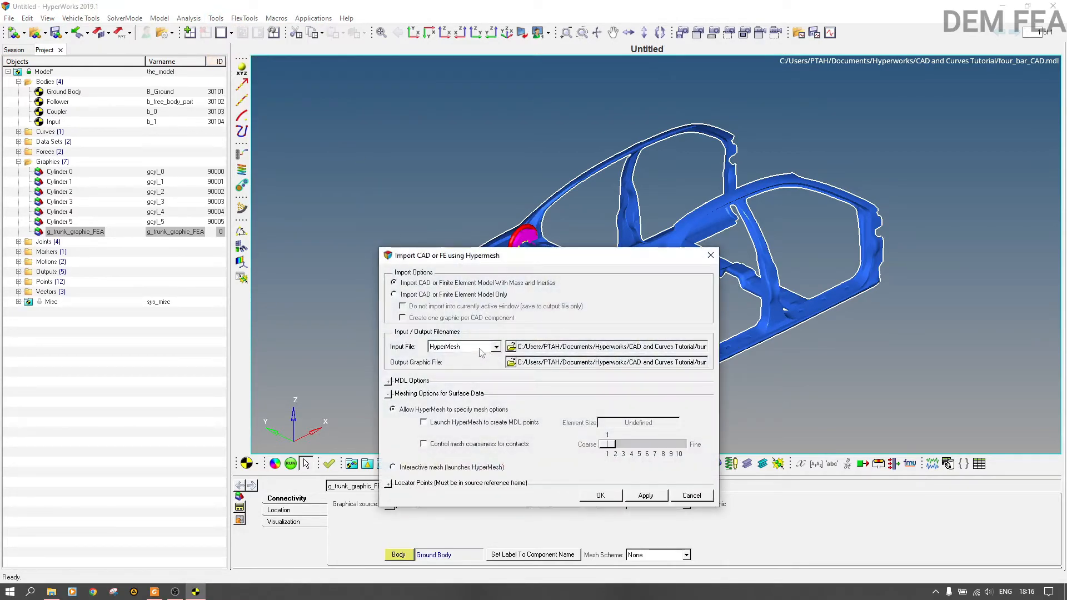
pyautogui.click(411, 297)
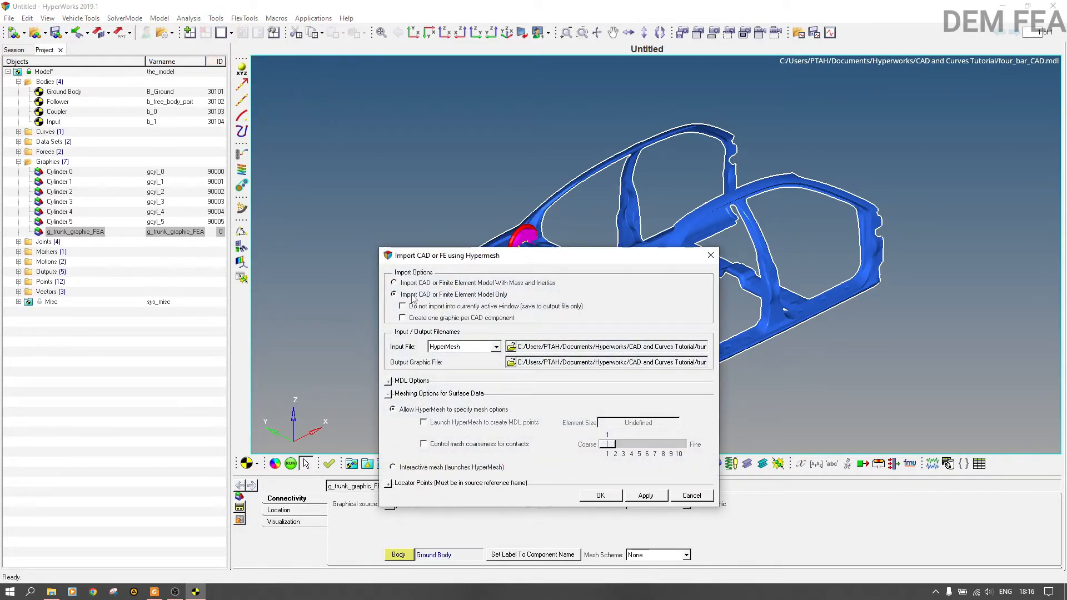
pyautogui.click(510, 346)
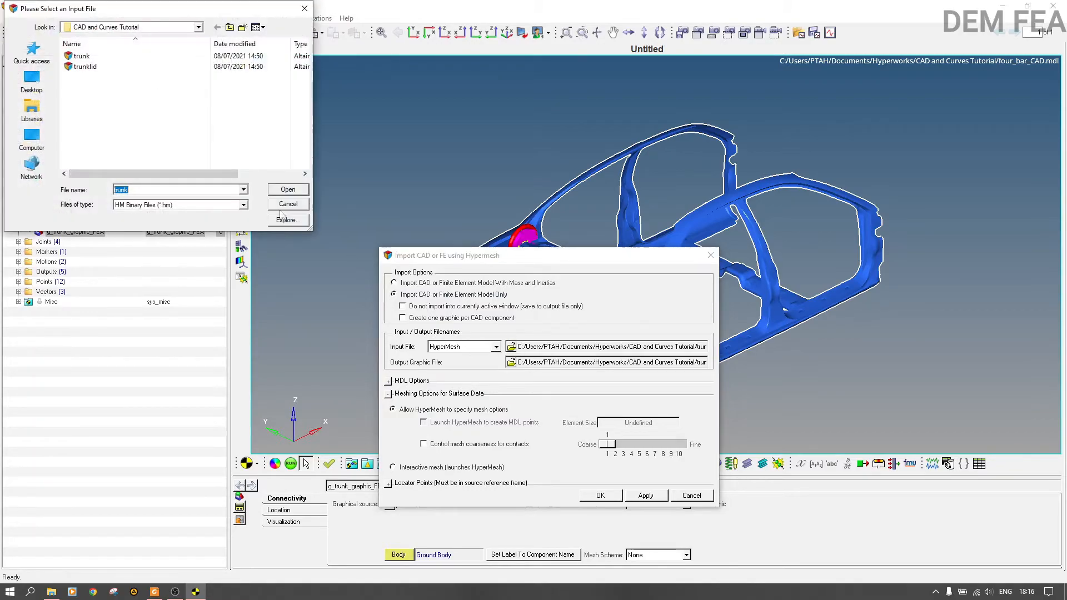
pyautogui.click(153, 66)
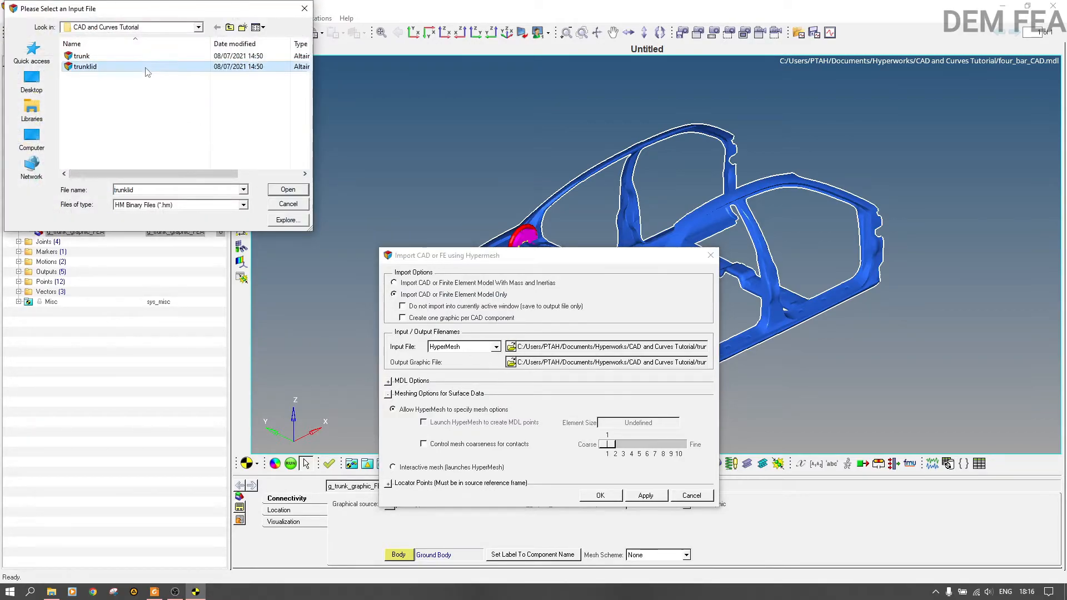
pyautogui.click(282, 193)
# Name the output graphic file trunklid_graphic_FEA, import the trunk lid, and close the message log
pyautogui.click(511, 362)
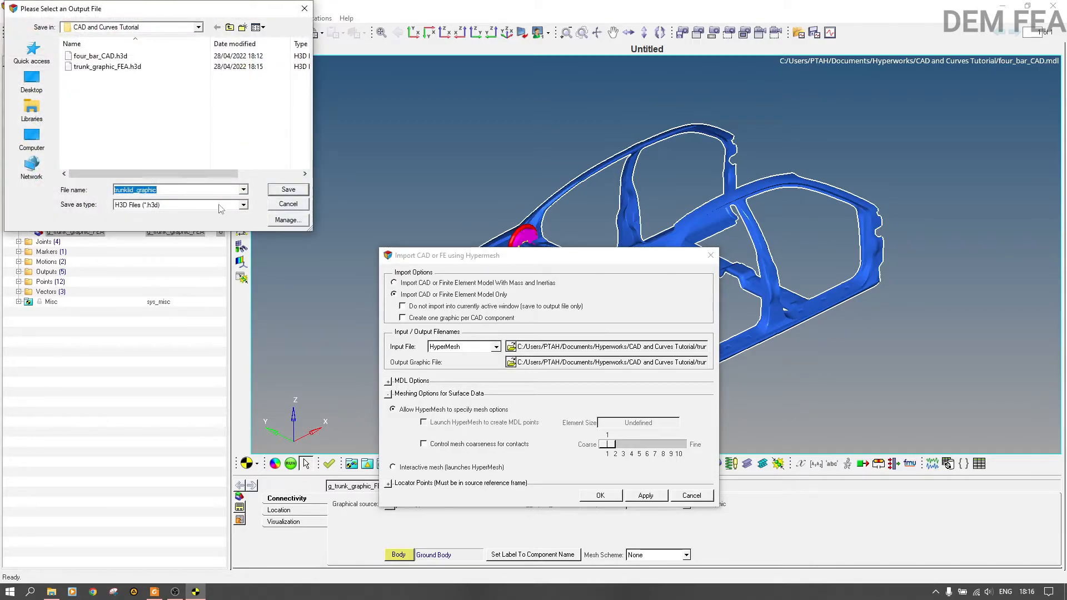
pyautogui.click(182, 189)
pyautogui.write('_FEA')
pyautogui.click(287, 189)
pyautogui.click(615, 498)
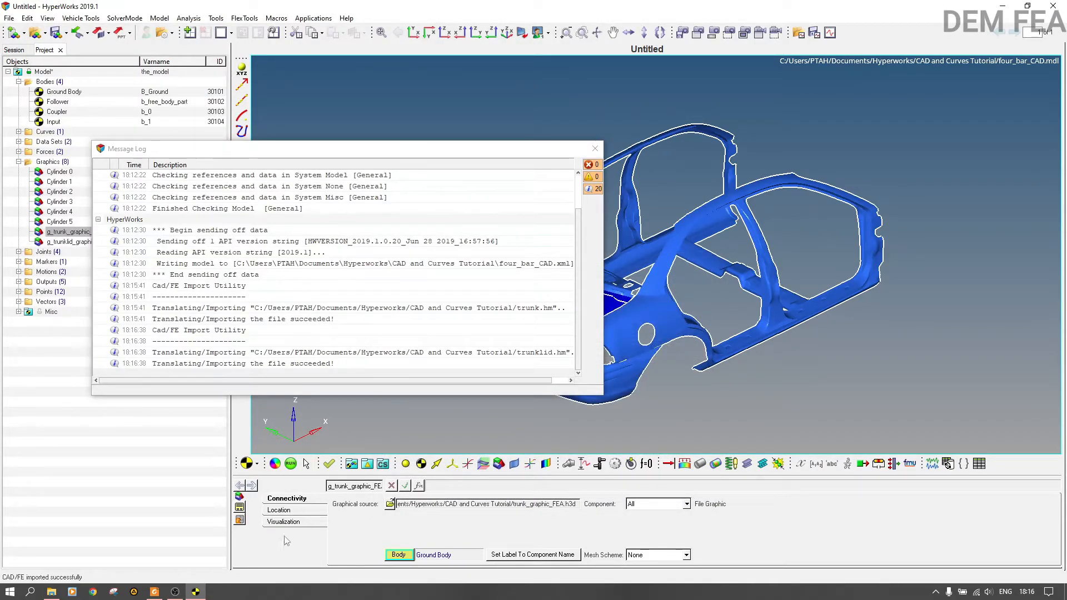
pyautogui.click(596, 149)
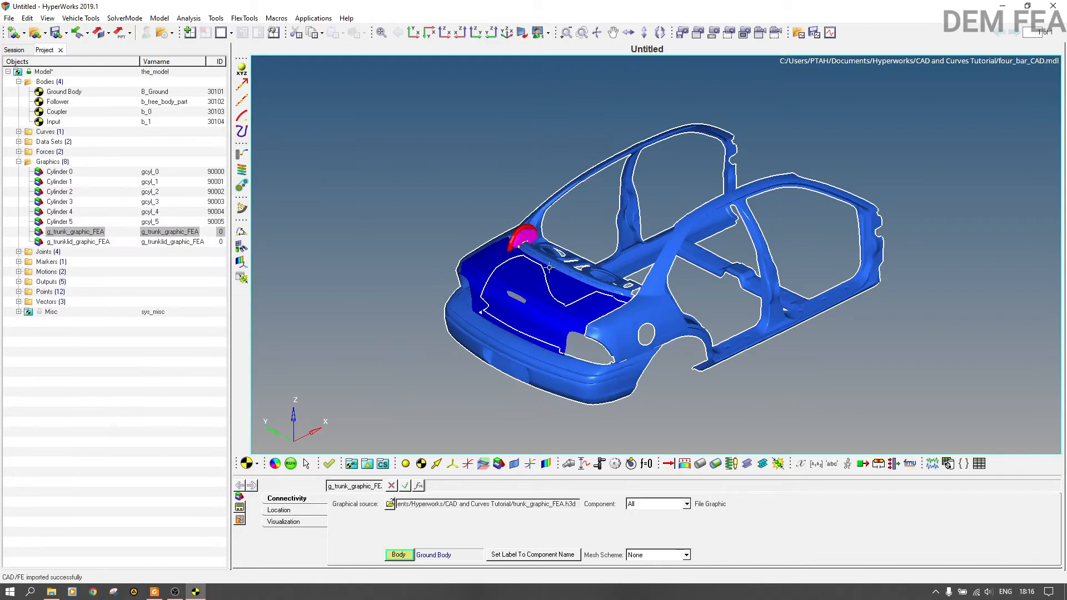
# Assign the imported g_trunklid_graphic_FEA graphic to the Input body
pyautogui.click(100, 242)
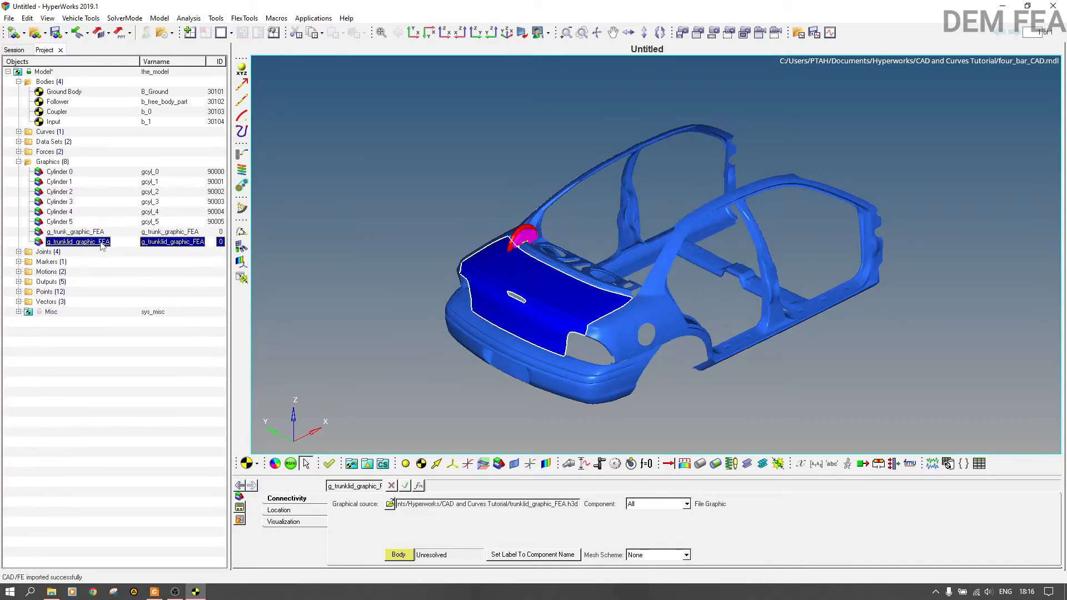
pyautogui.click(398, 555)
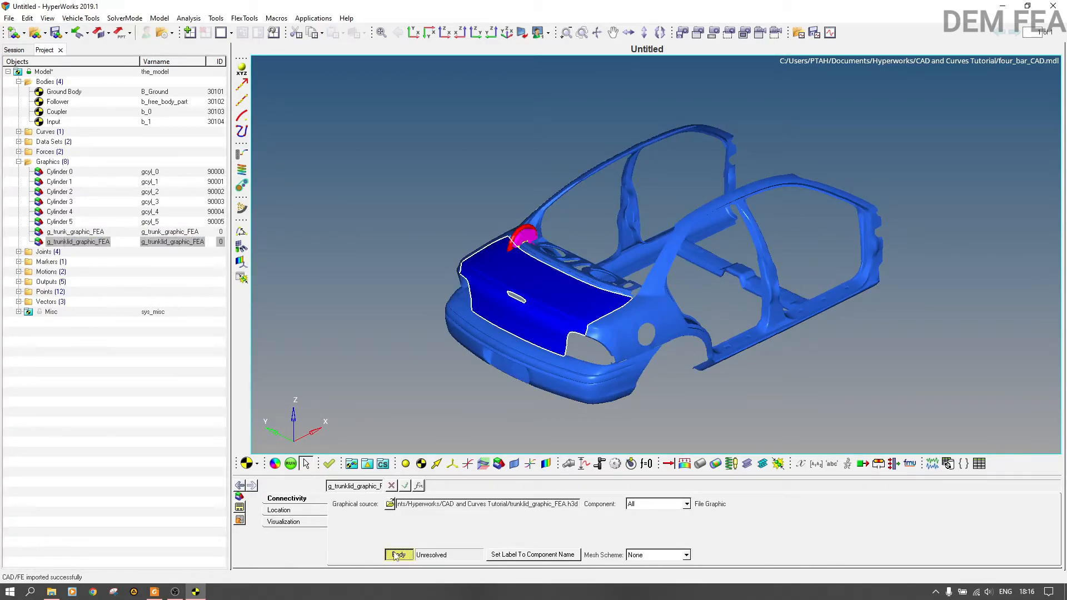
pyautogui.click(399, 555)
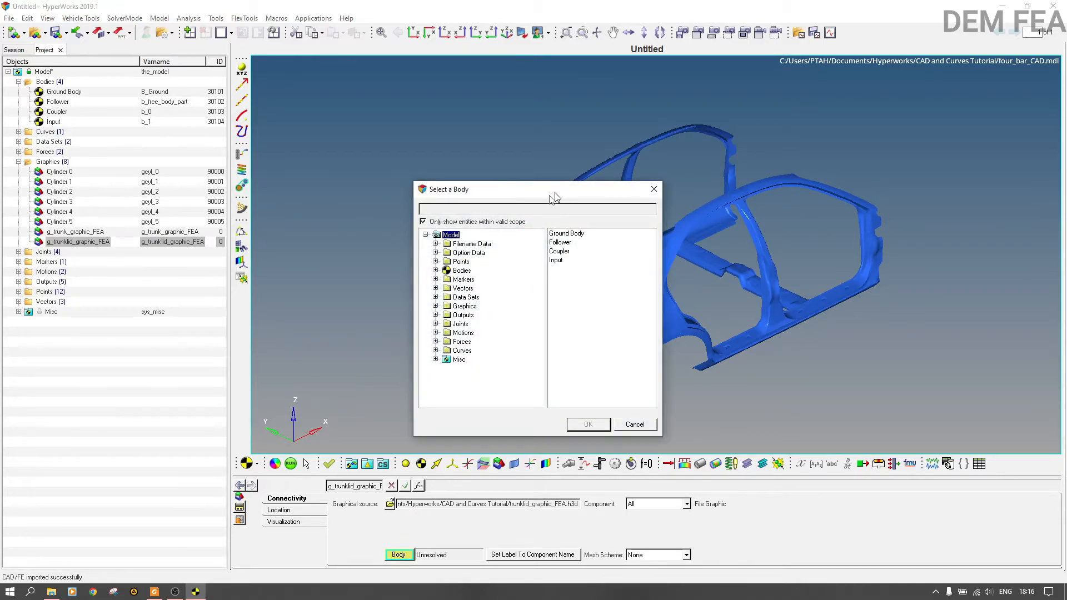
pyautogui.moveTo(563, 194); pyautogui.dragTo(327, 187)
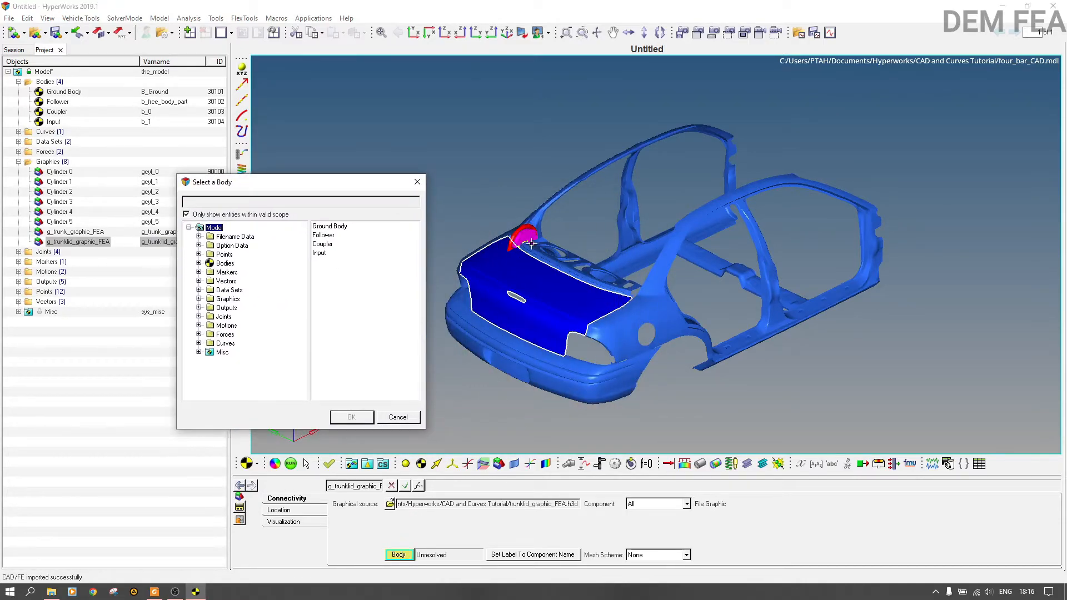
pyautogui.click(320, 253)
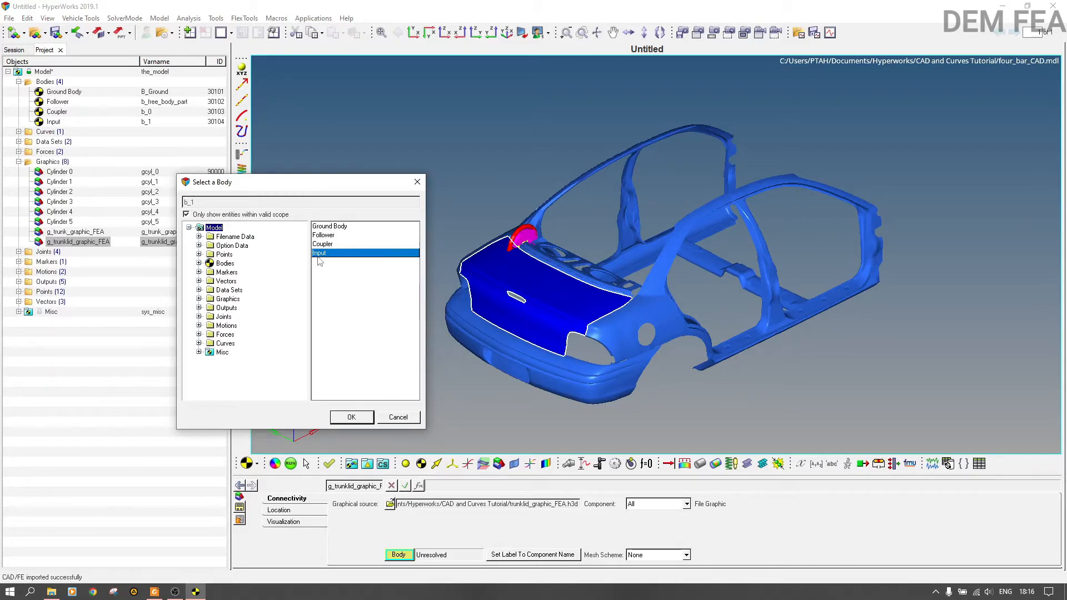
pyautogui.click(356, 418)
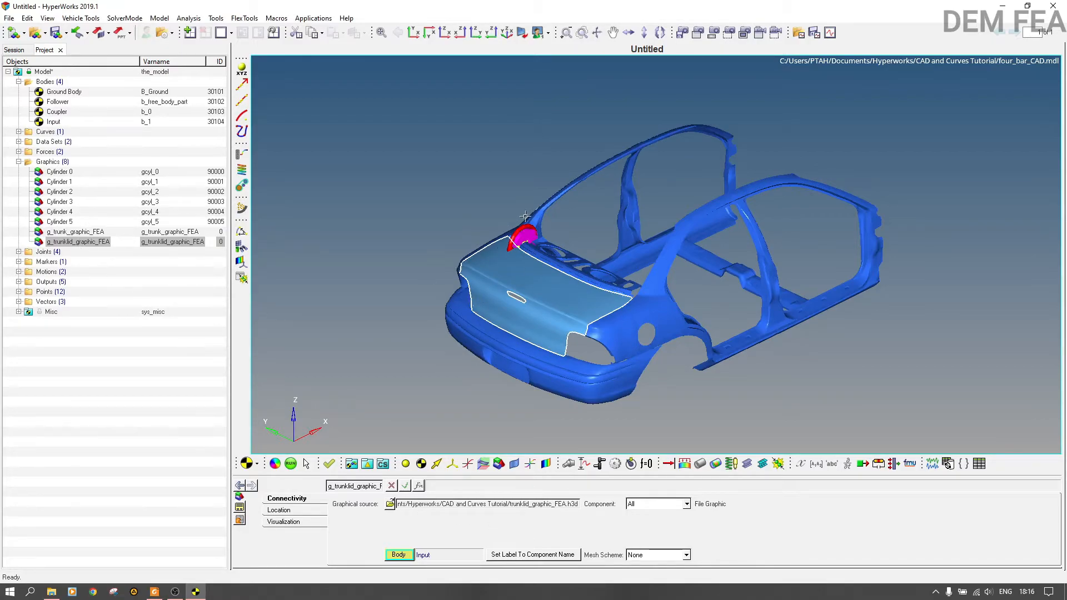
# Set the transient simulation's end time to 4, run the four_bar_CAD model, and close the solver view
pyautogui.click(290, 463)
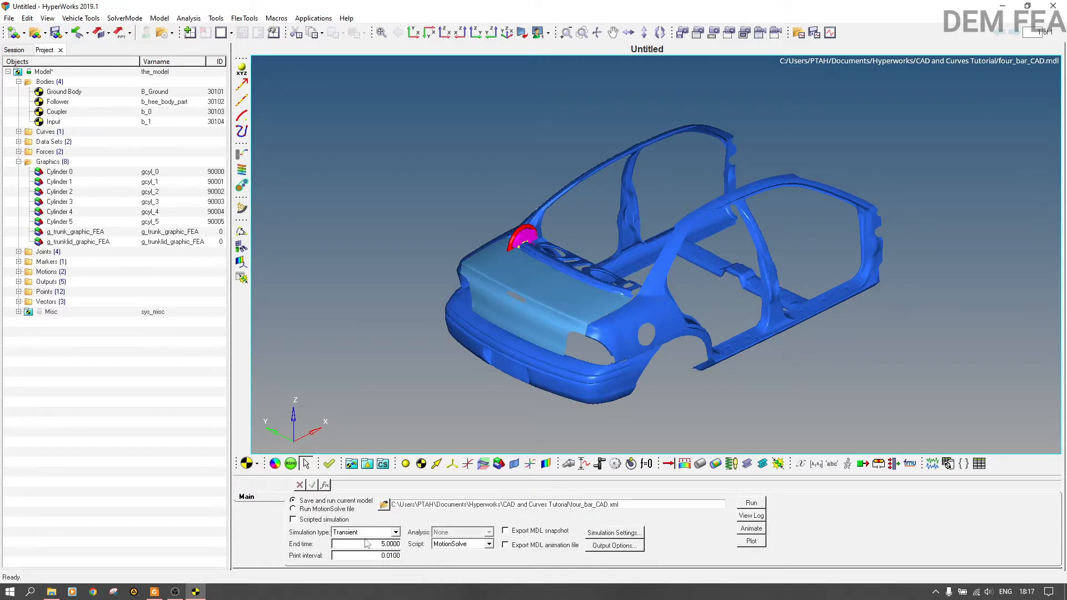
pyautogui.click(395, 544)
pyautogui.write('4')
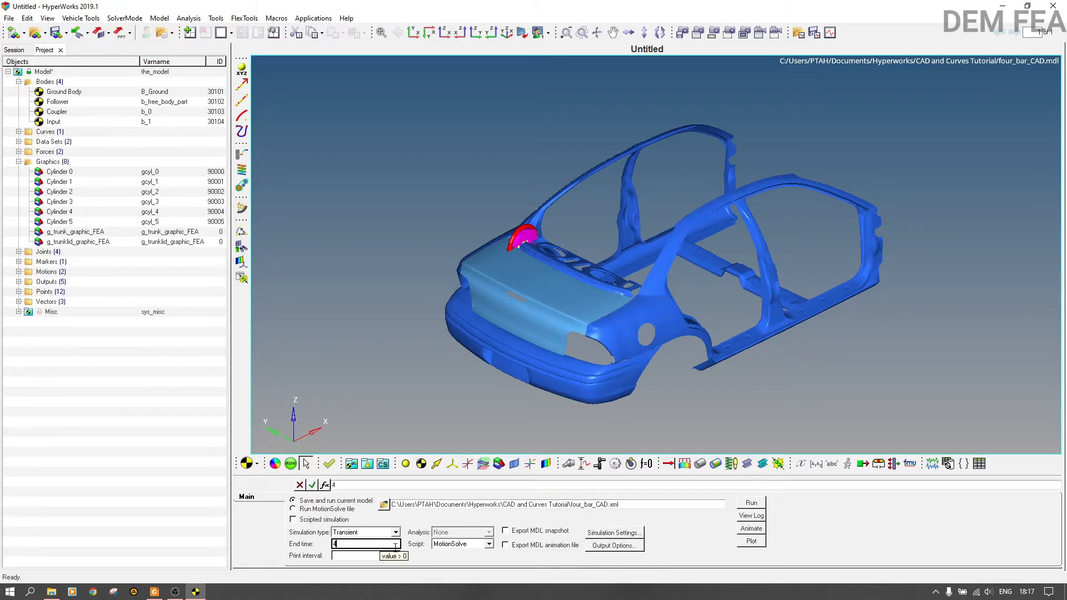
pyautogui.click(813, 523)
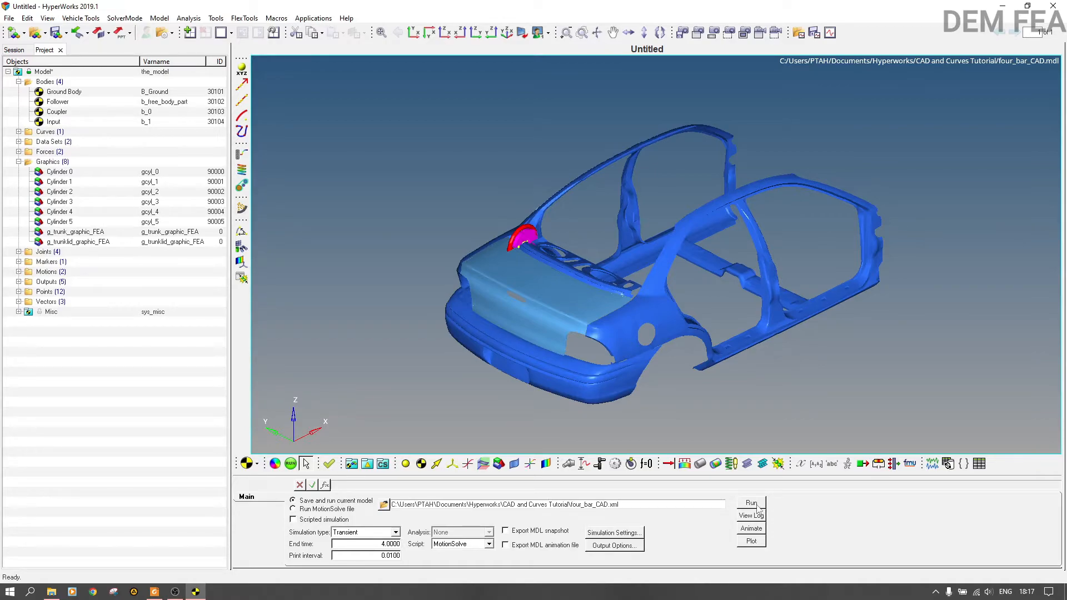
pyautogui.click(751, 504)
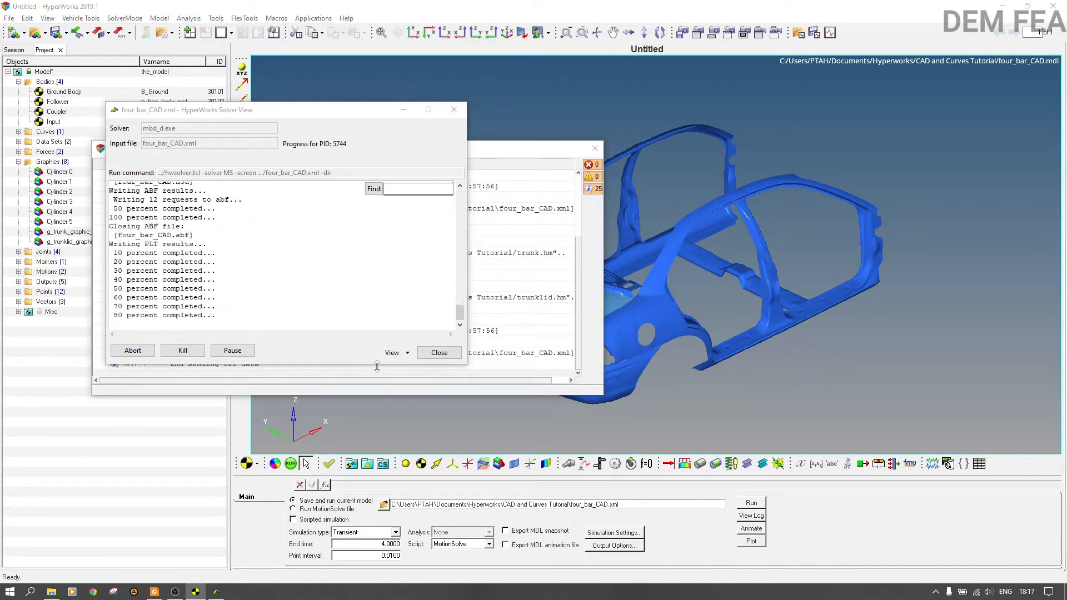
pyautogui.click(431, 355)
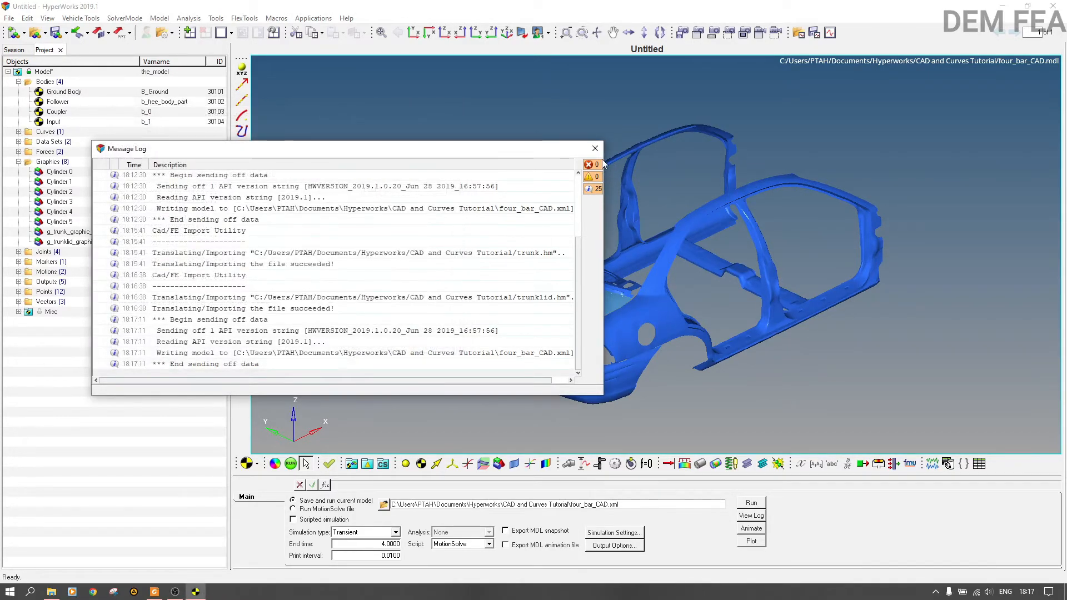
# Load the results animation and plot the DM marker displacement of REQ/70000000 Output 0- (on Follower) against time
pyautogui.click(753, 530)
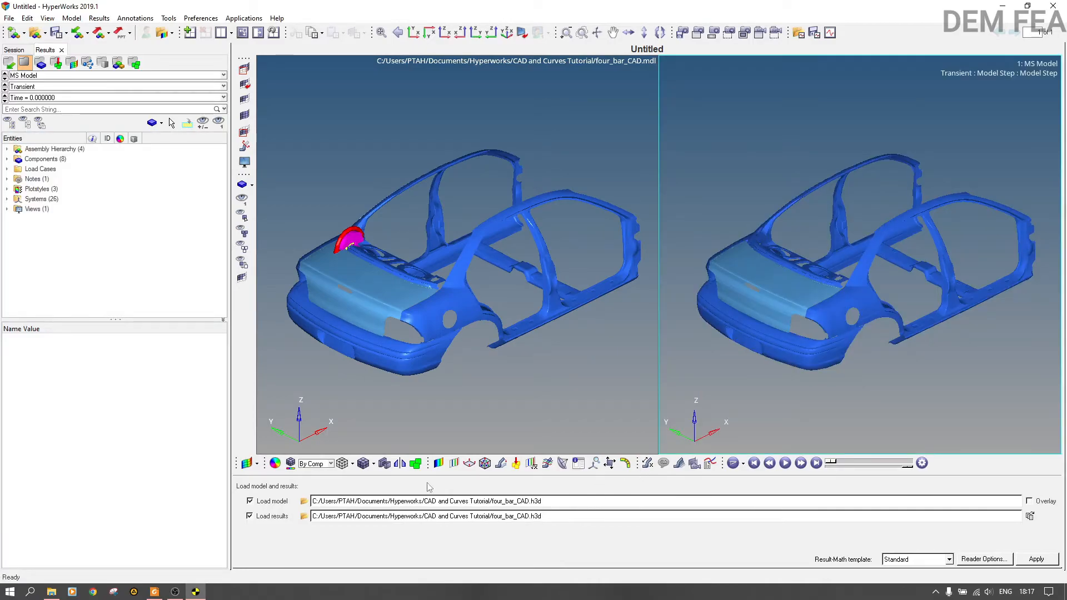
pyautogui.click(386, 390)
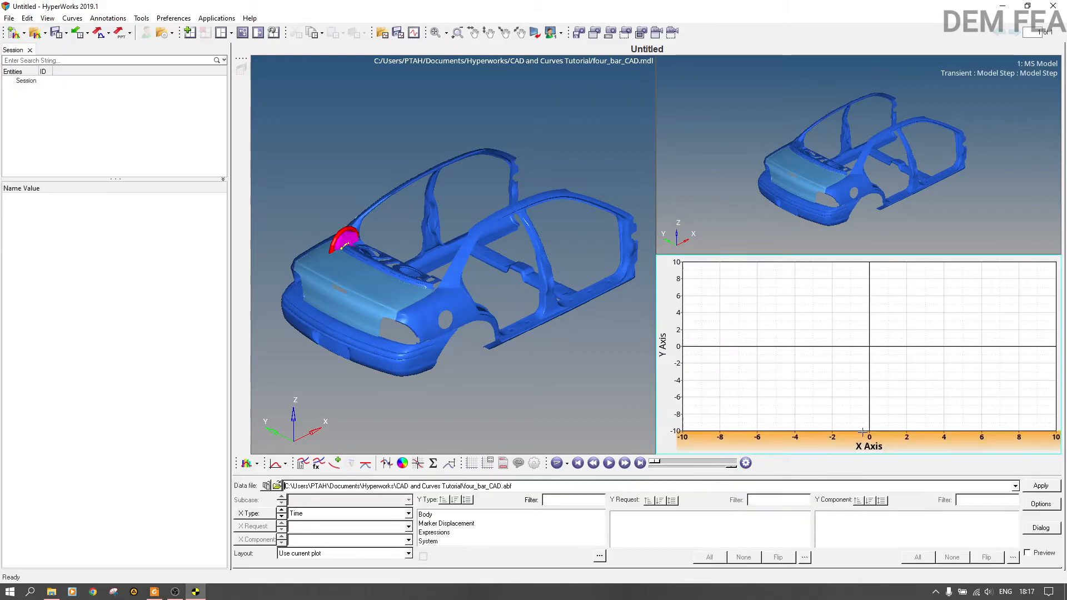
pyautogui.click(448, 524)
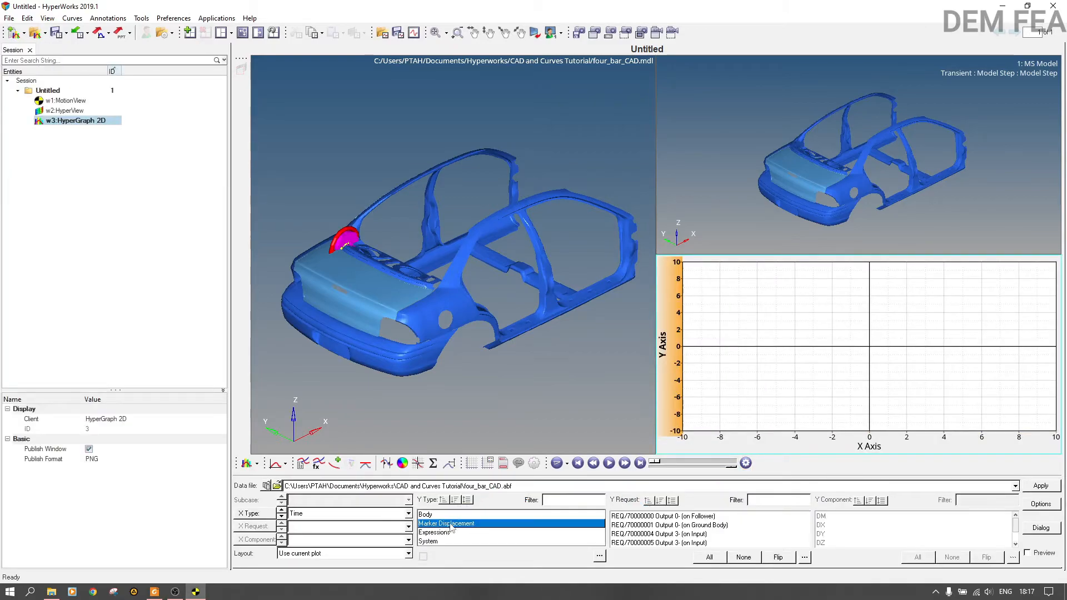
pyautogui.click(704, 518)
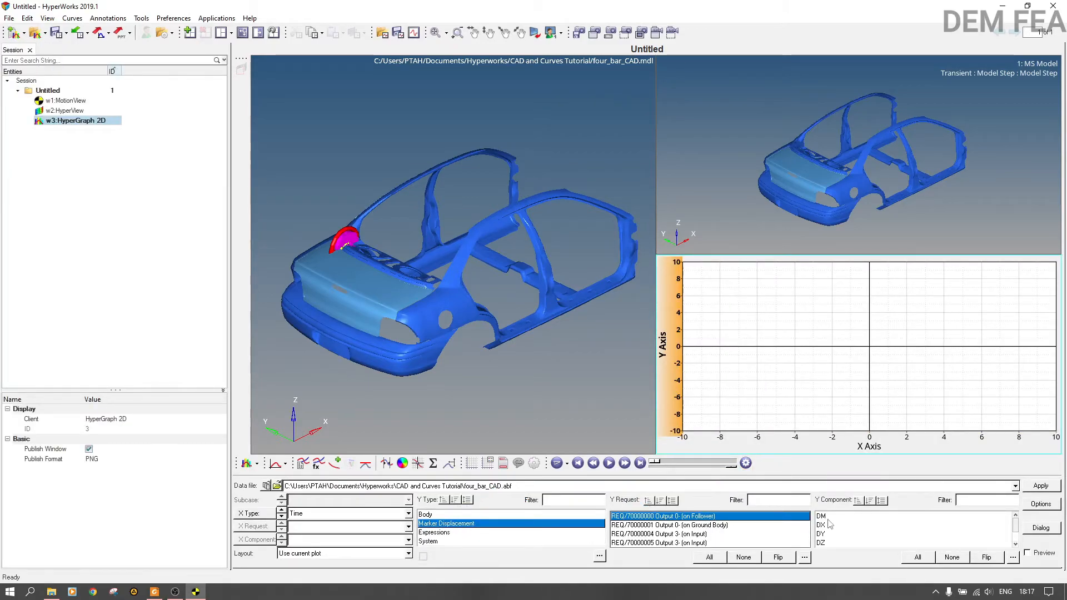
pyautogui.click(828, 517)
pyautogui.click(1048, 487)
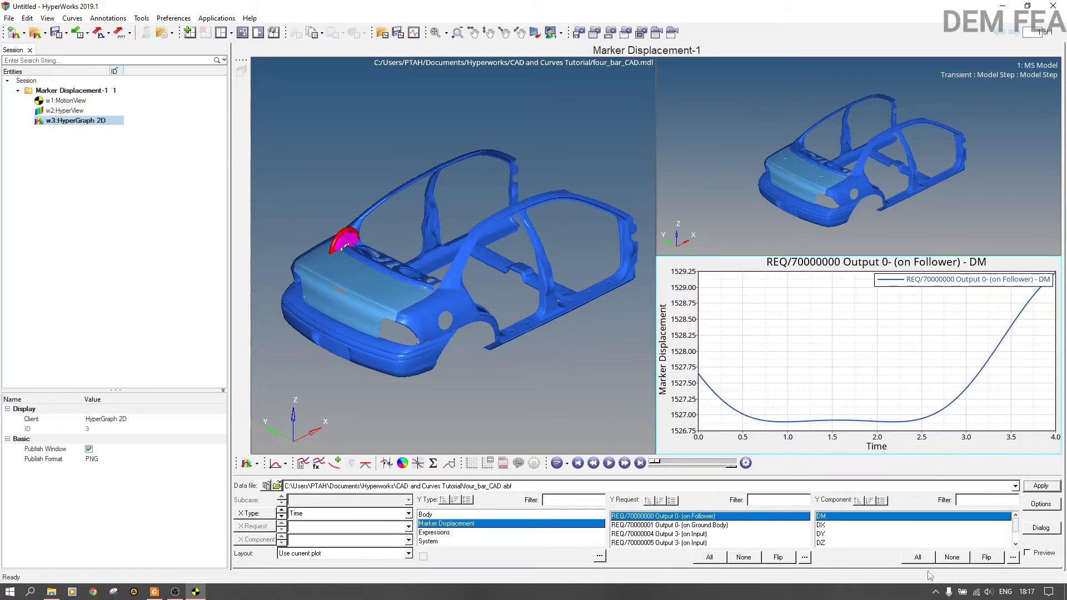
# Play the trunk lid animation alongside the plot and expand the HyperView window to fill the page
pyautogui.click(610, 464)
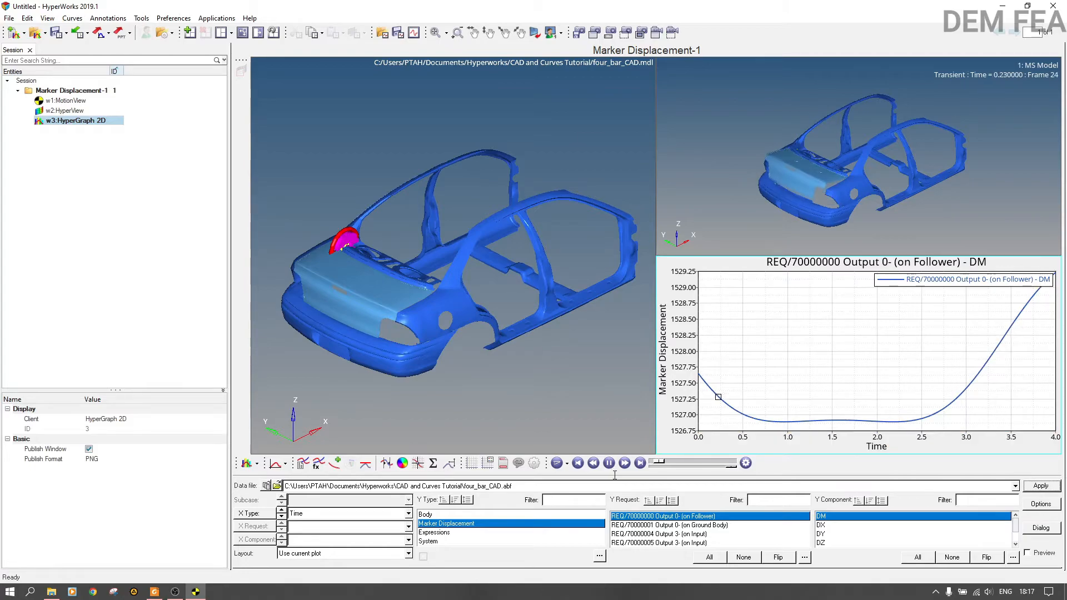
pyautogui.click(715, 170)
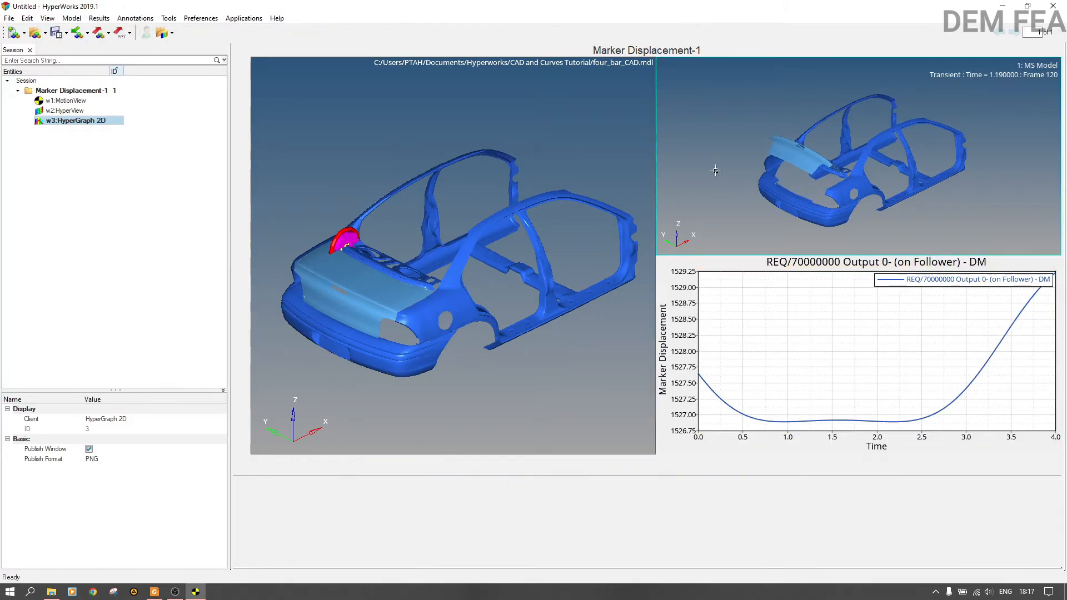
pyautogui.click(244, 32)
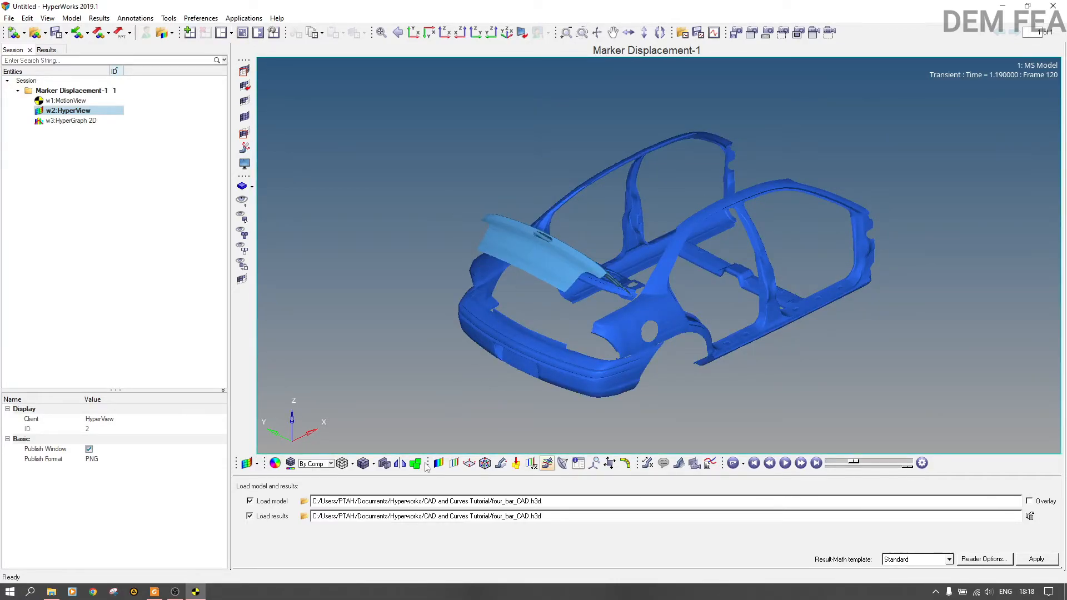
# Open Collision Detection in the HyperView window and add a new collision set
pyautogui.click(275, 463)
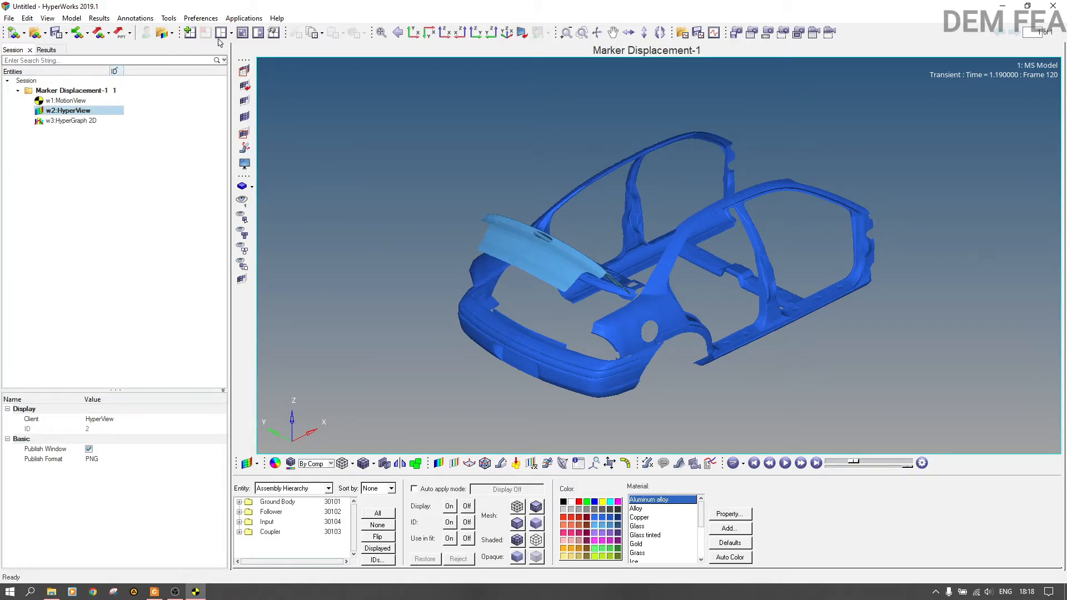
pyautogui.click(168, 18)
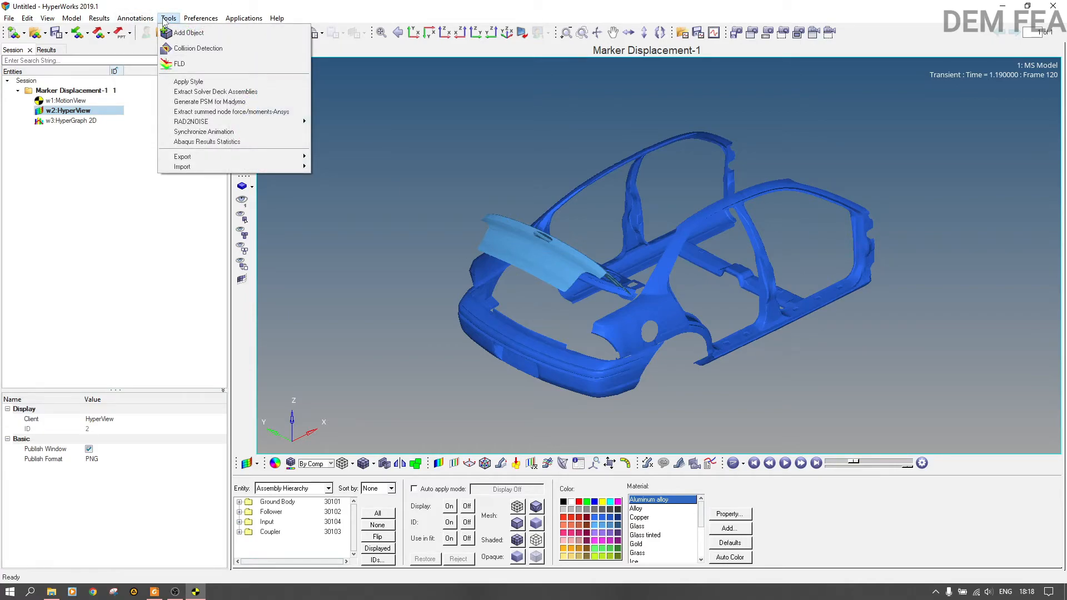
pyautogui.click(185, 49)
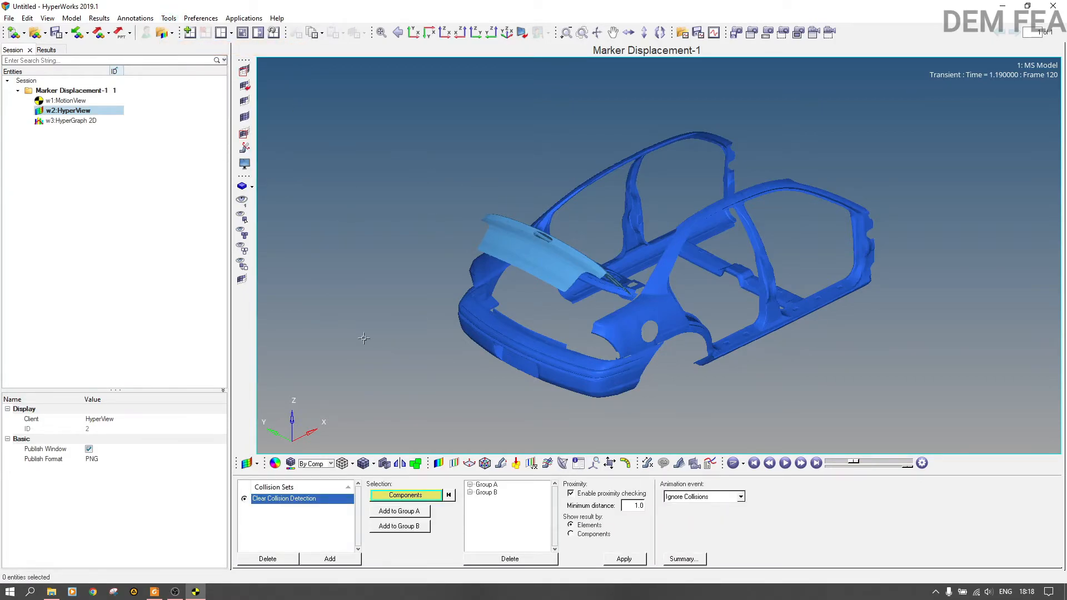
pyautogui.click(258, 465)
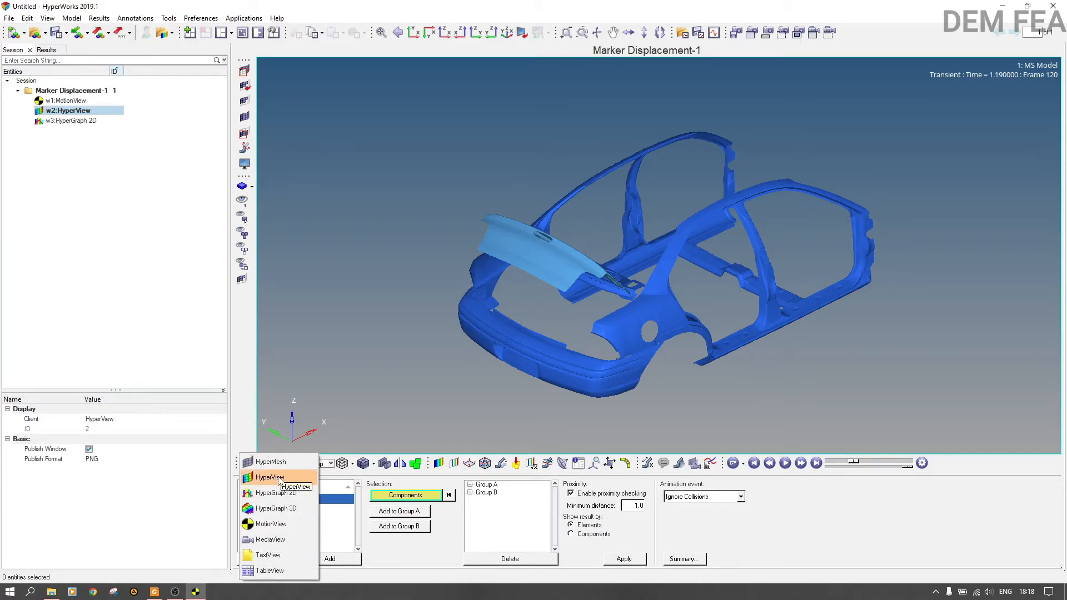
pyautogui.click(270, 477)
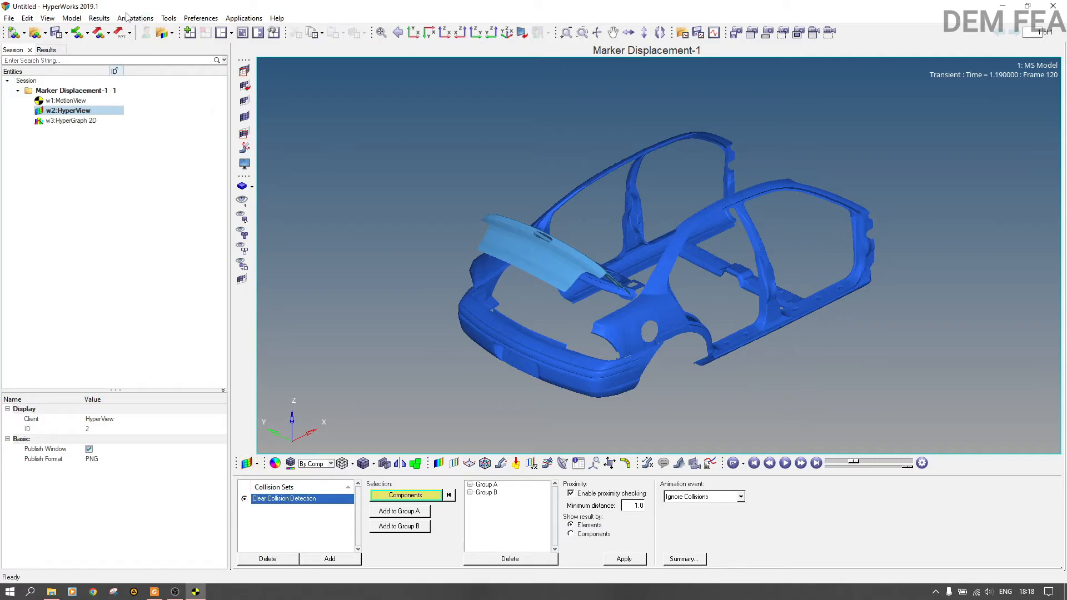
pyautogui.click(168, 17)
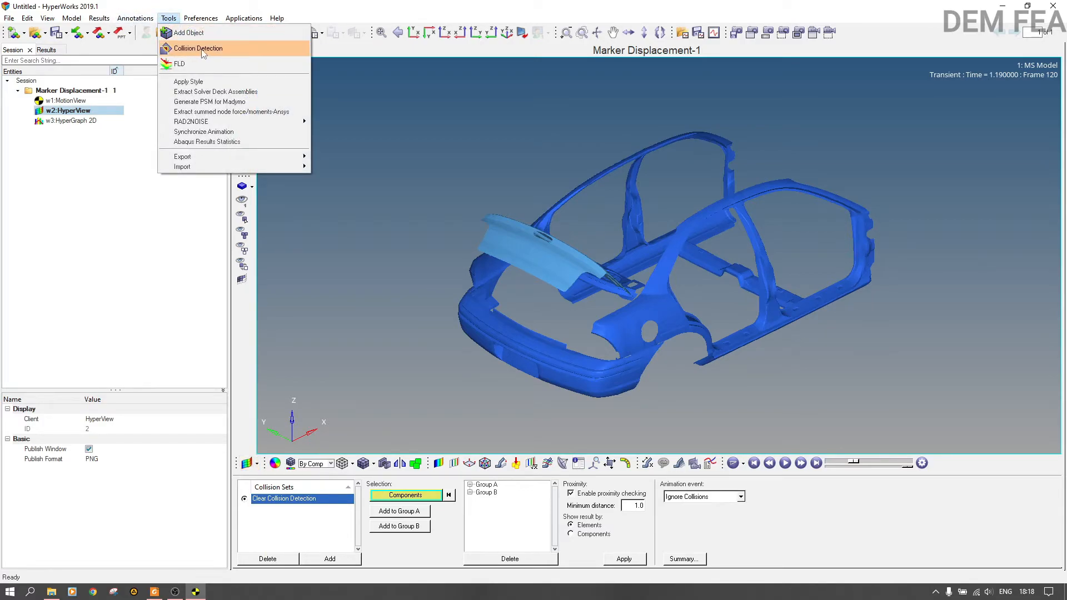
pyautogui.click(516, 4)
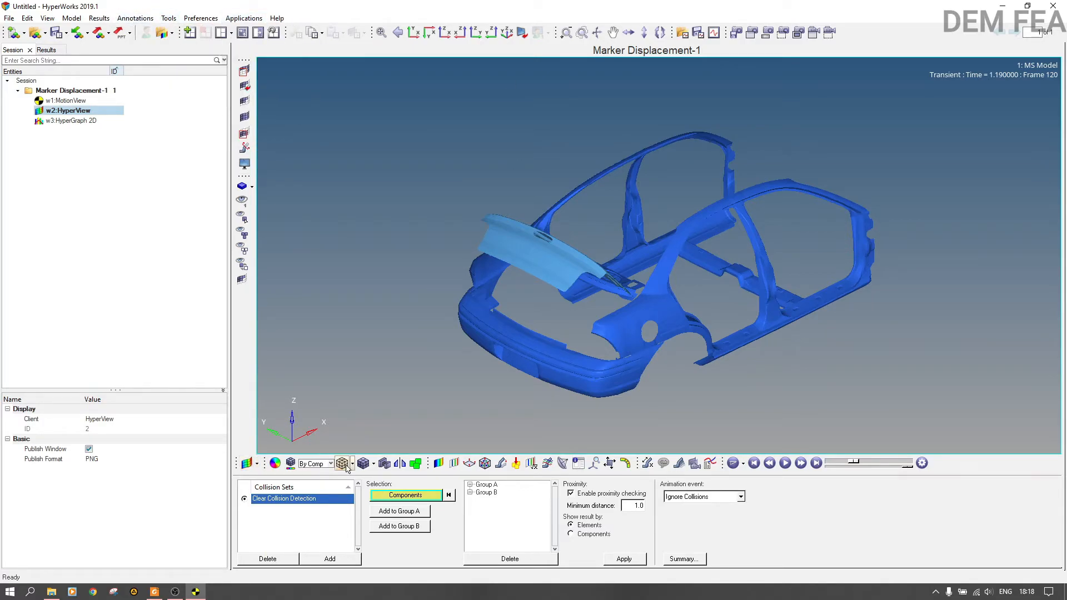
pyautogui.click(328, 560)
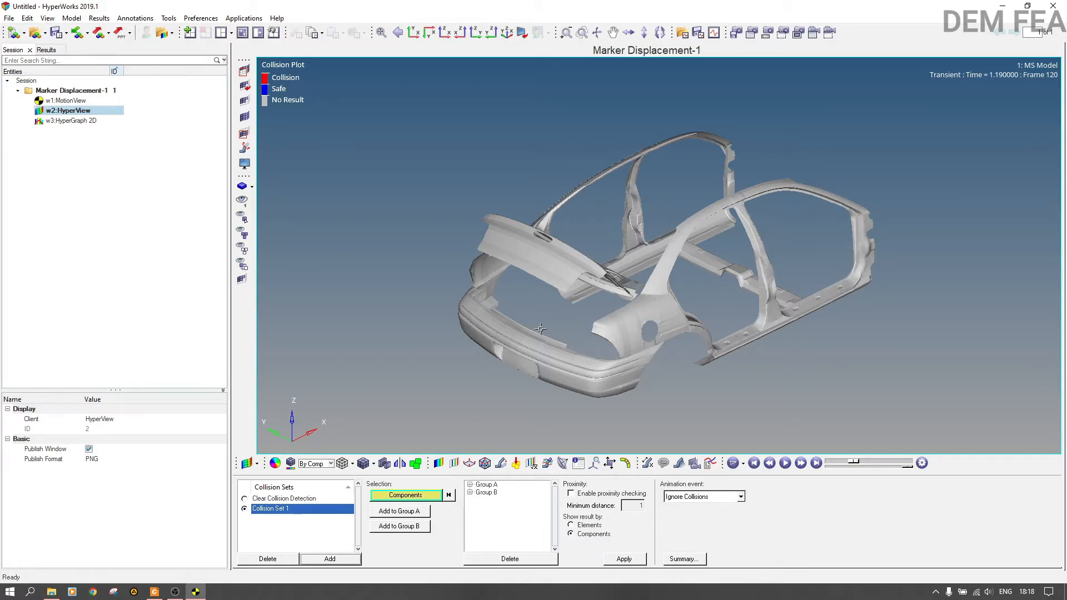
# Add the trunk lid component to Group A and the trunk component to Group B of Collision Set 1
pyautogui.click(558, 265)
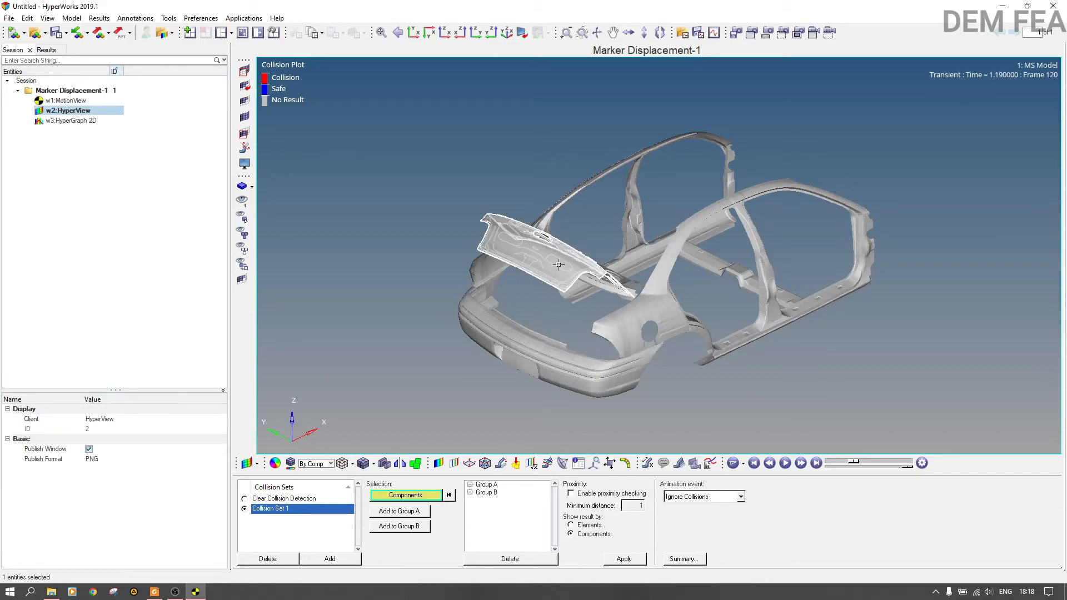
pyautogui.click(404, 512)
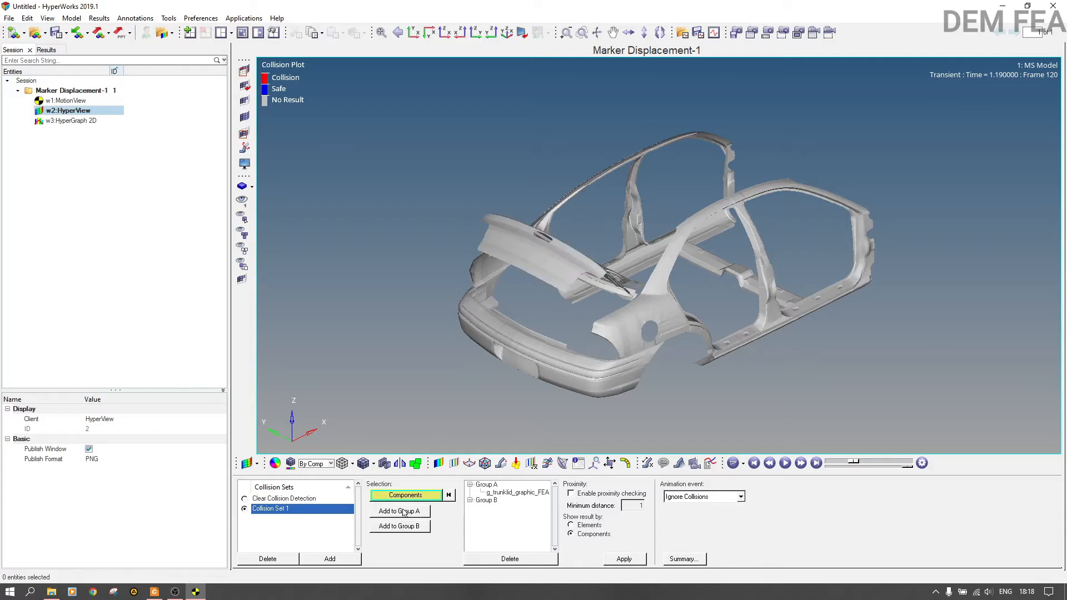
pyautogui.click(565, 362)
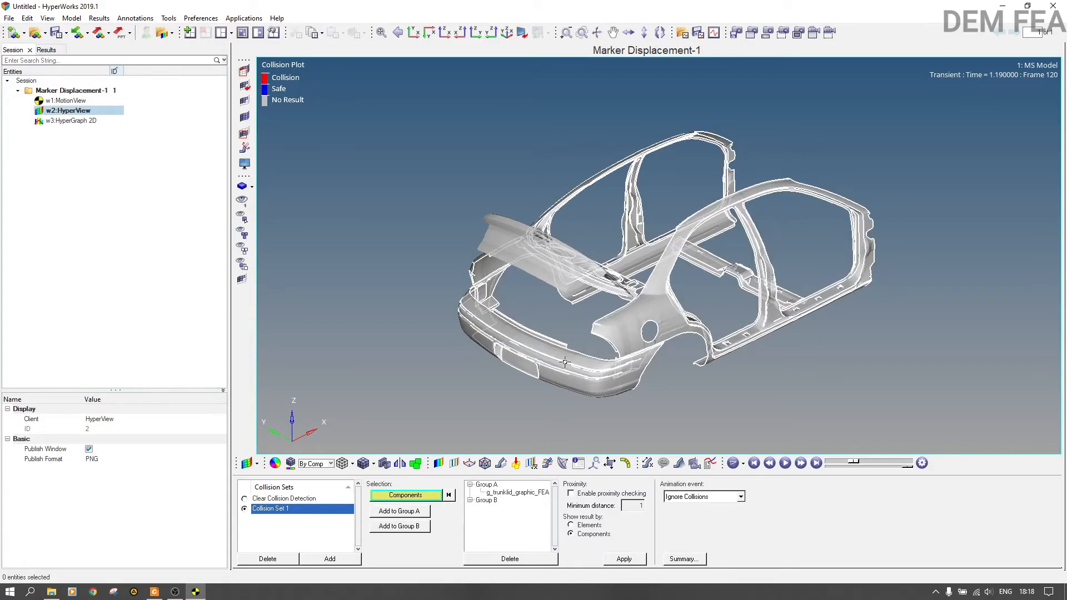
pyautogui.click(418, 527)
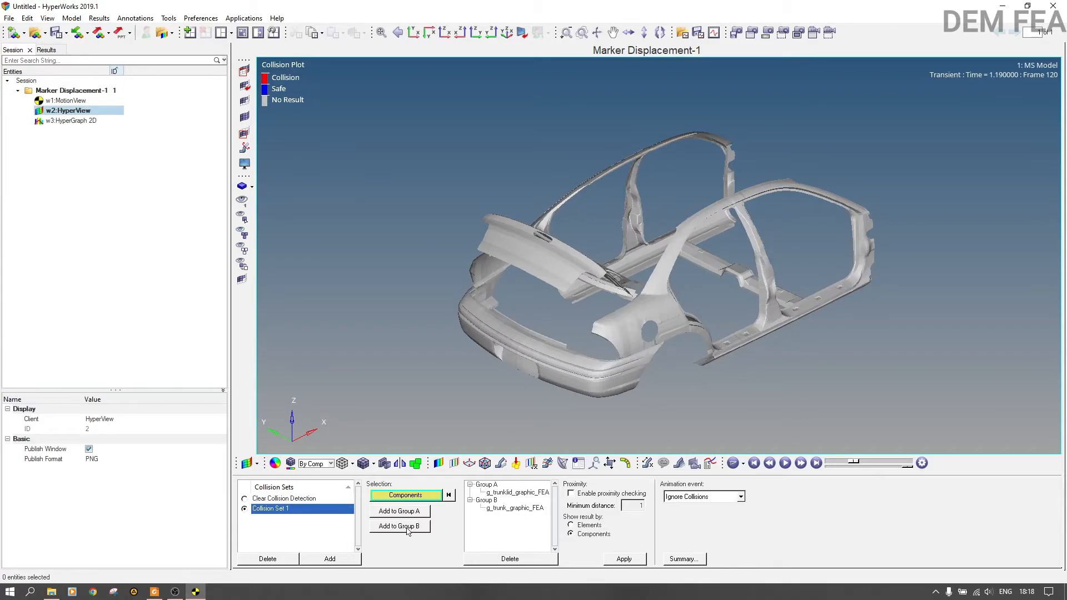
pyautogui.click(414, 511)
pyautogui.click(615, 378)
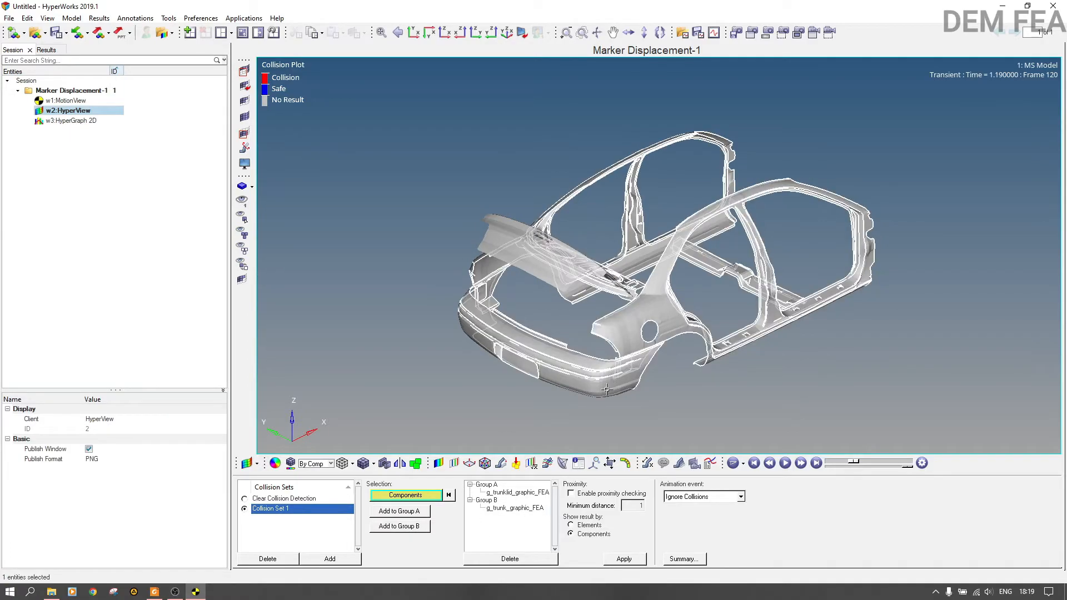
pyautogui.click(419, 512)
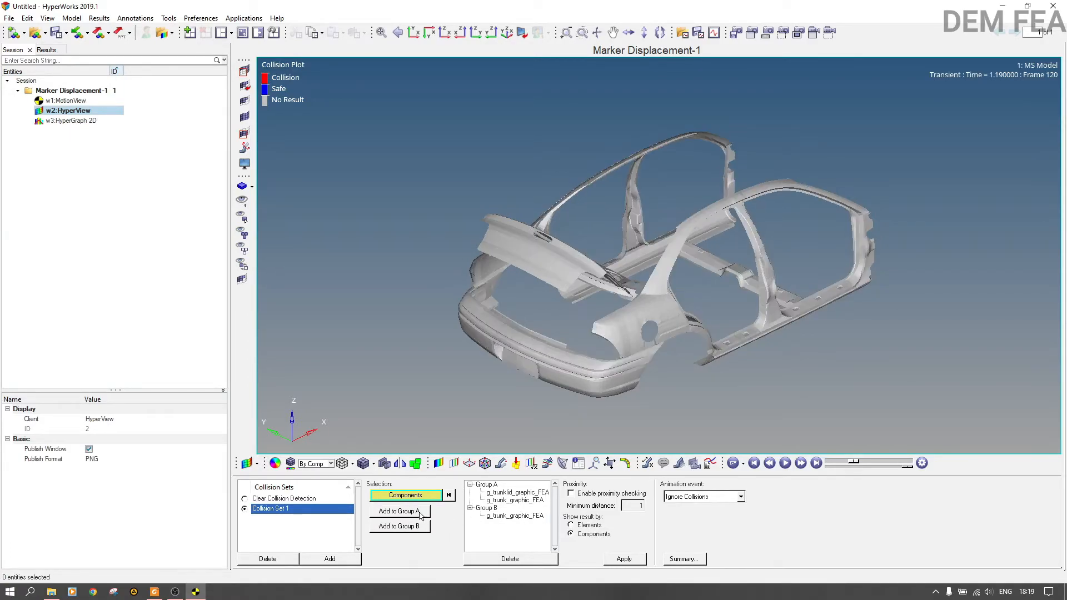
pyautogui.click(527, 502)
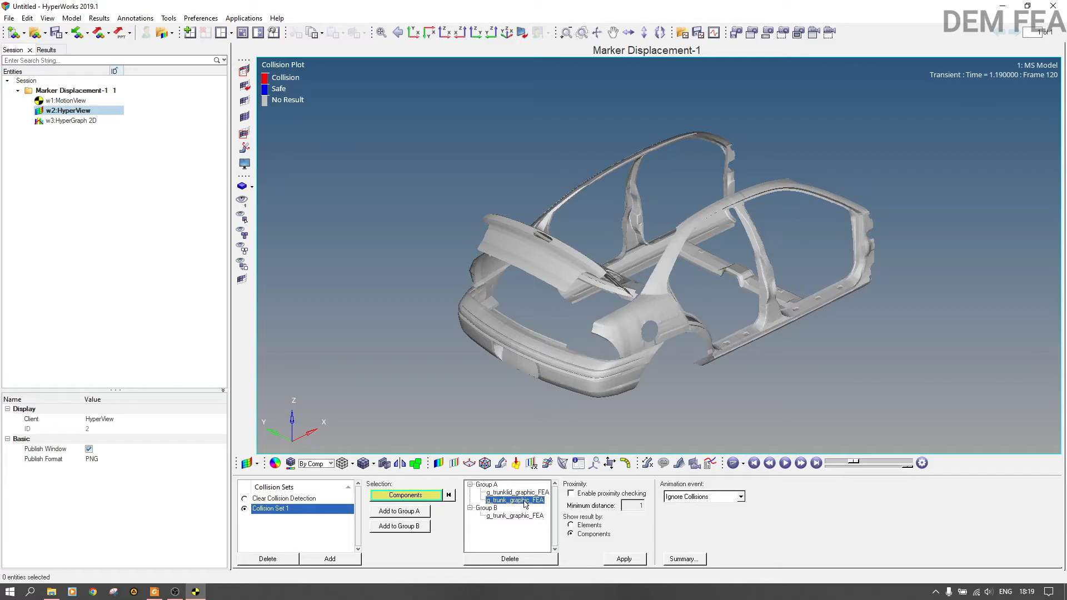
pyautogui.click(501, 559)
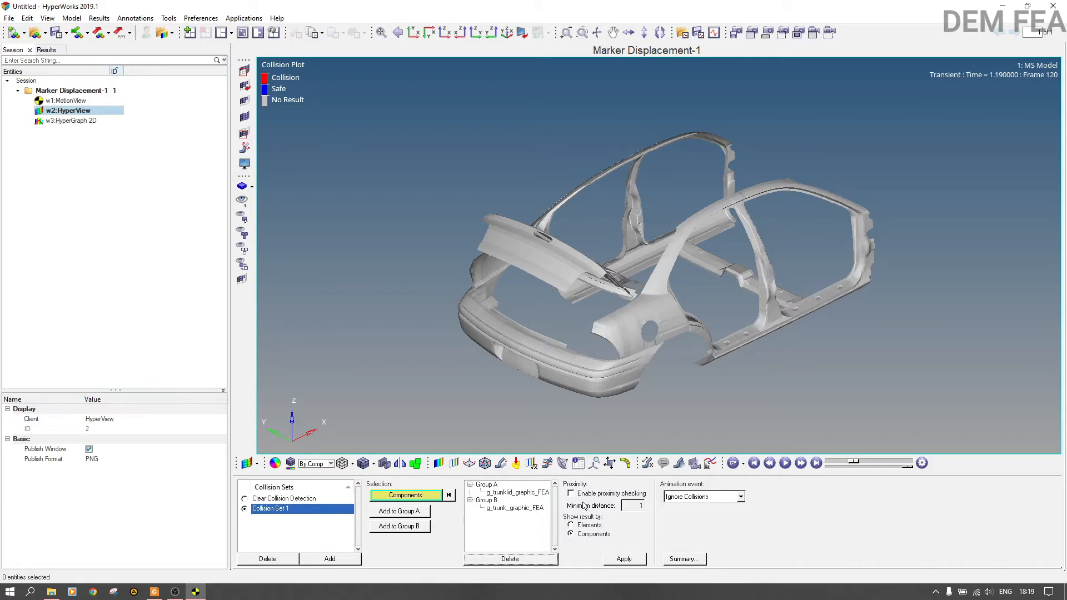
# Enable proximity checking, show the collision results by elements, and apply the collision set
pyautogui.click(612, 494)
pyautogui.click(590, 527)
pyautogui.click(625, 559)
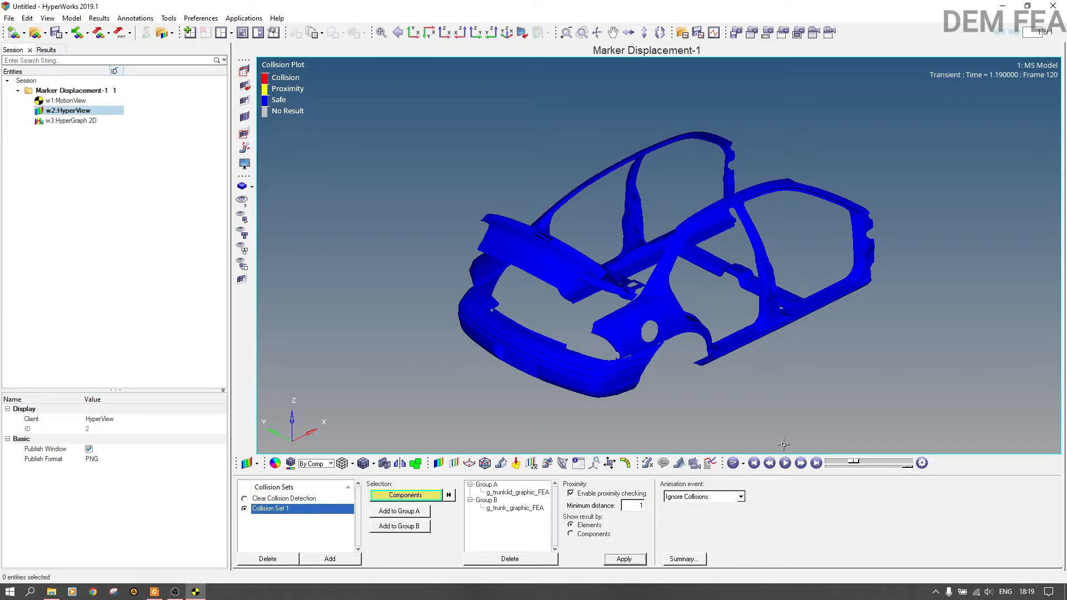
# Play the collision animation up close, pause it, and move it to time 3.24 to examine the contact areas
pyautogui.click(785, 463)
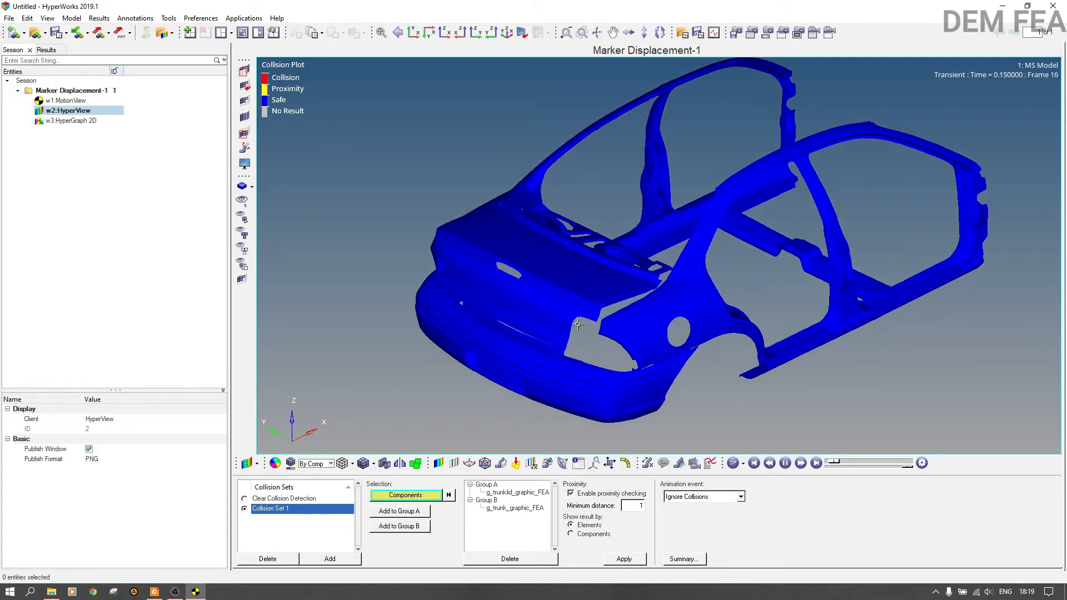
pyautogui.scroll(2, 578, 268)
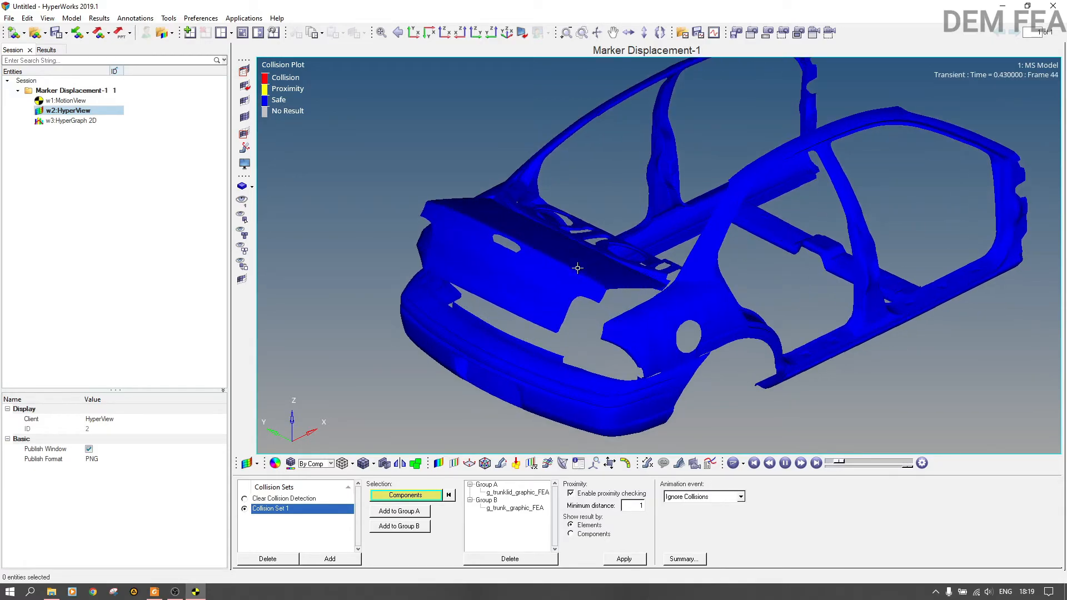
pyautogui.scroll(3, 578, 269)
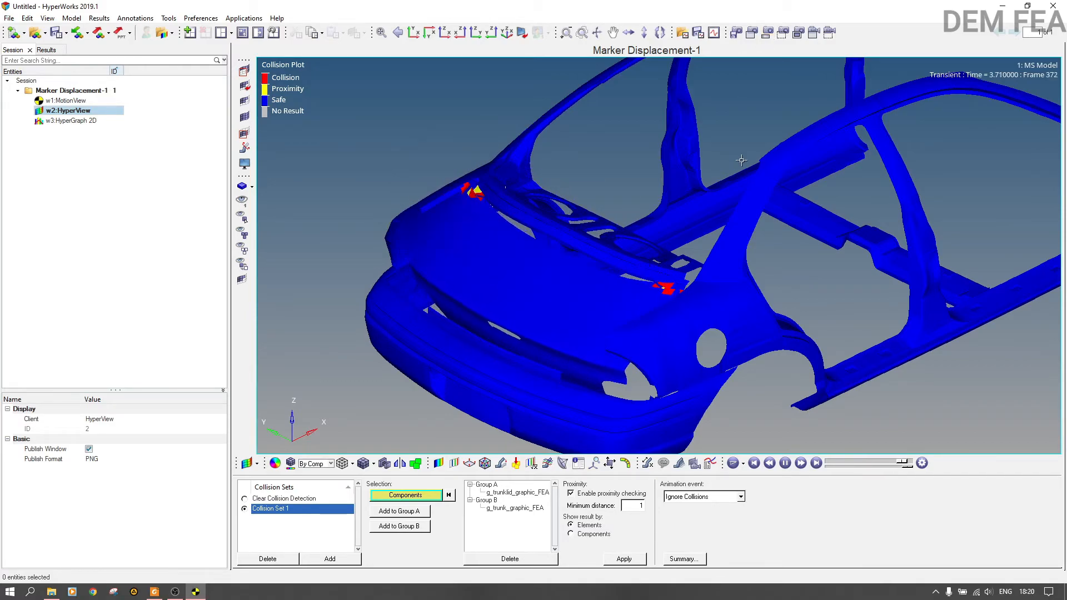
pyautogui.click(785, 463)
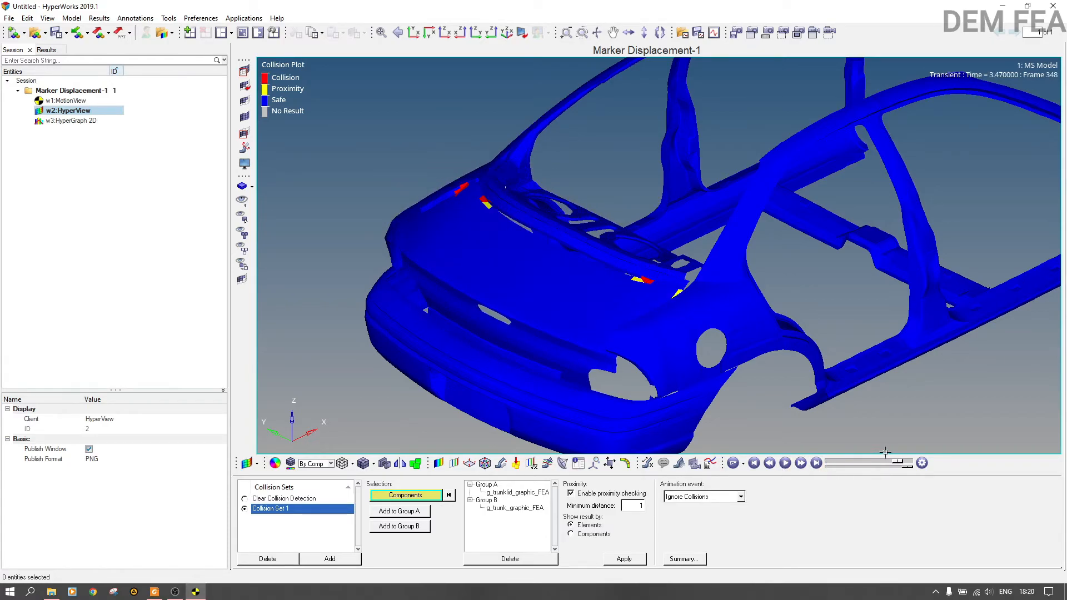
pyautogui.moveTo(895, 463); pyautogui.dragTo(883, 465)
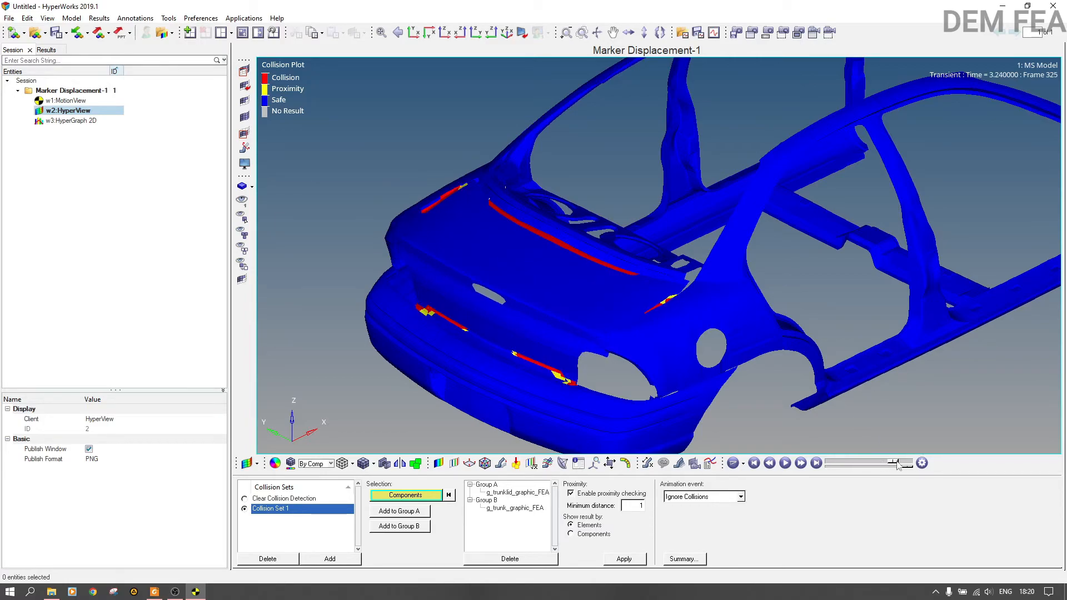
# Save the graphics area image as the PNG file Collision and fit the whole model in the view
pyautogui.click(753, 33)
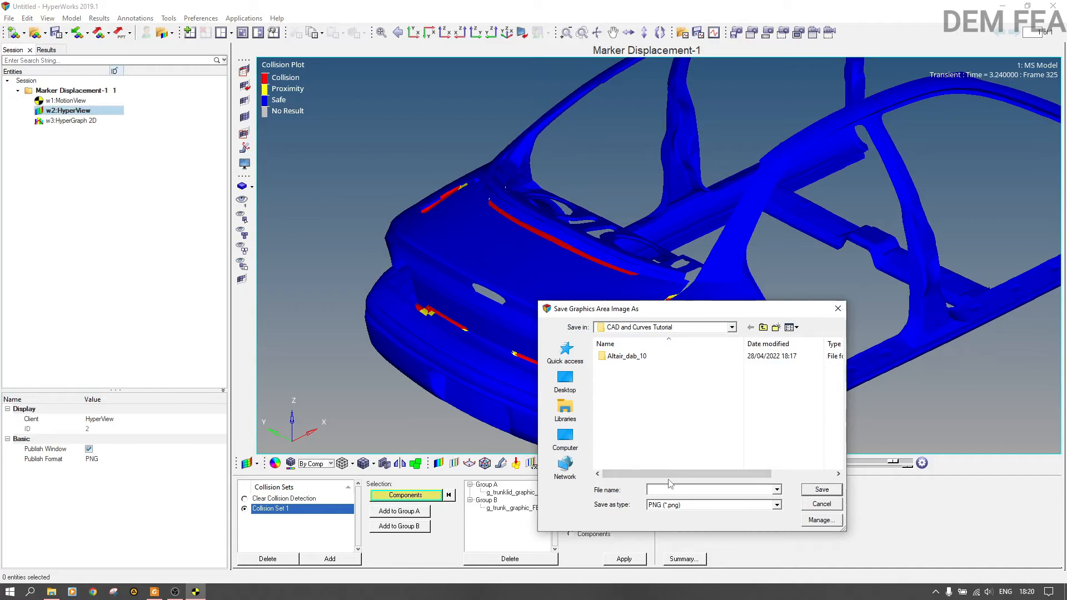
pyautogui.write('Collision')
pyautogui.click(828, 492)
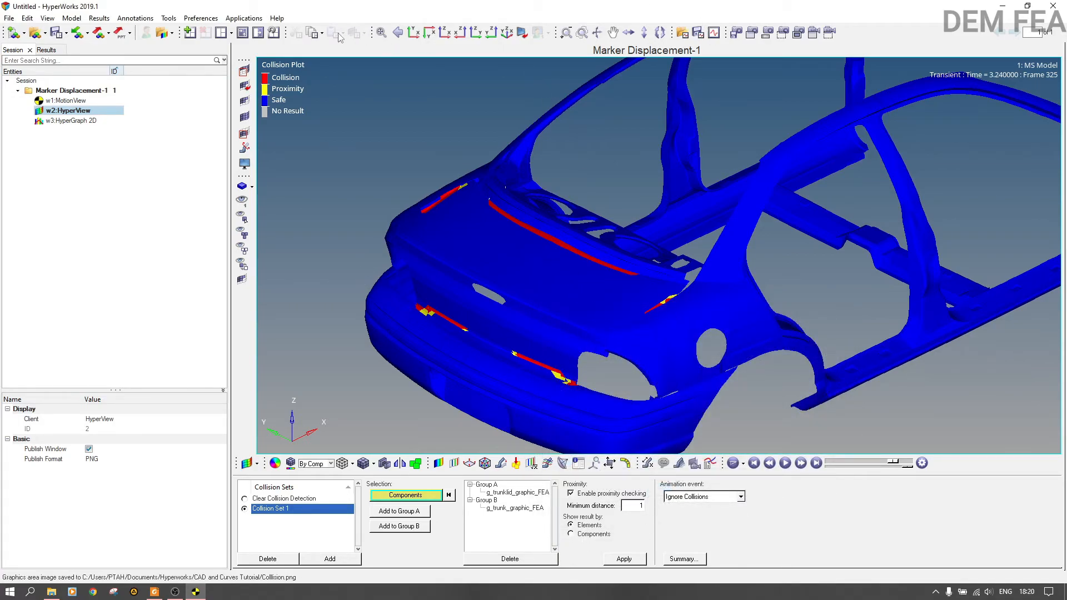
pyautogui.click(381, 32)
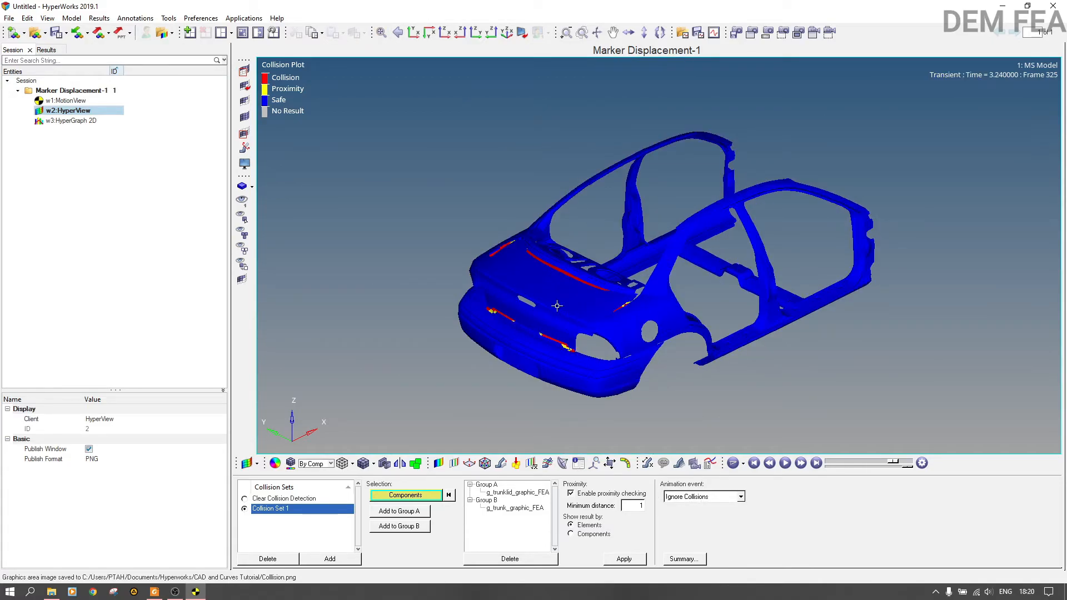
# Set the animation event to Stop on Collision, apply it, and replay the animation from its start
pyautogui.click(698, 497)
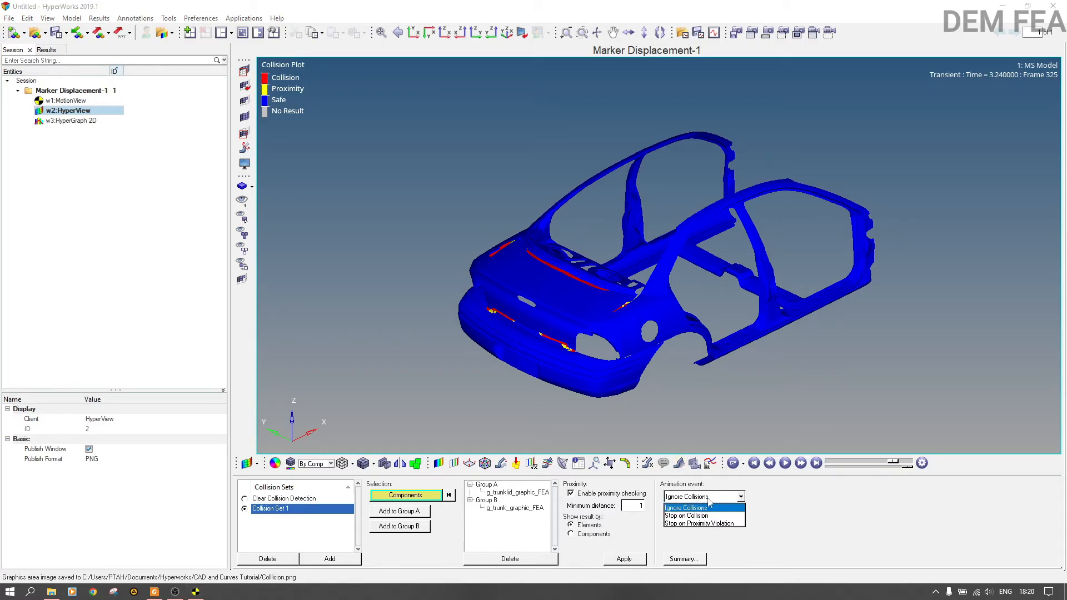
pyautogui.click(706, 516)
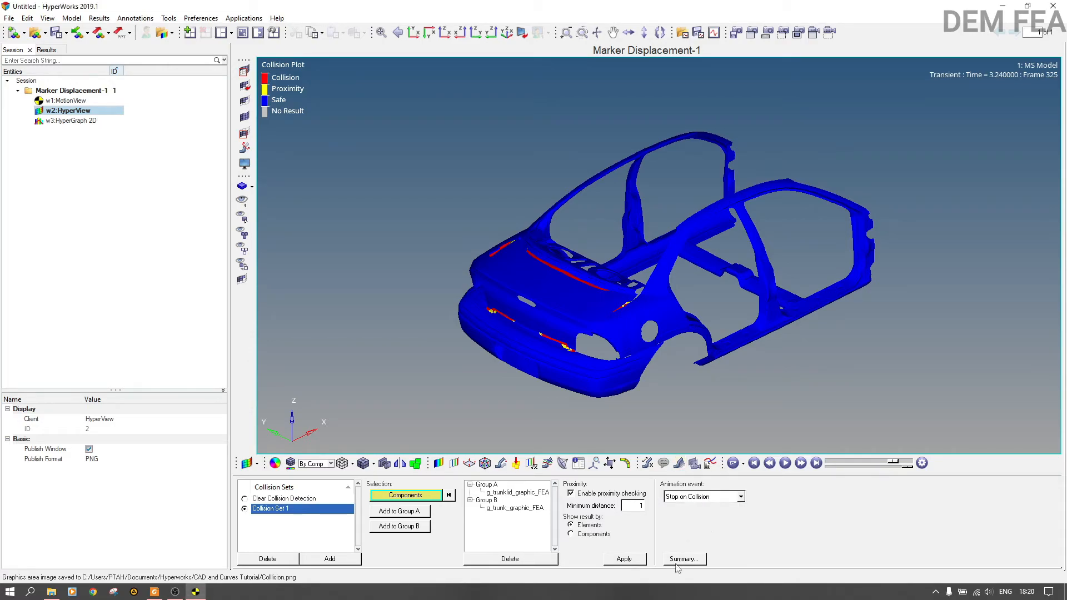
pyautogui.click(634, 561)
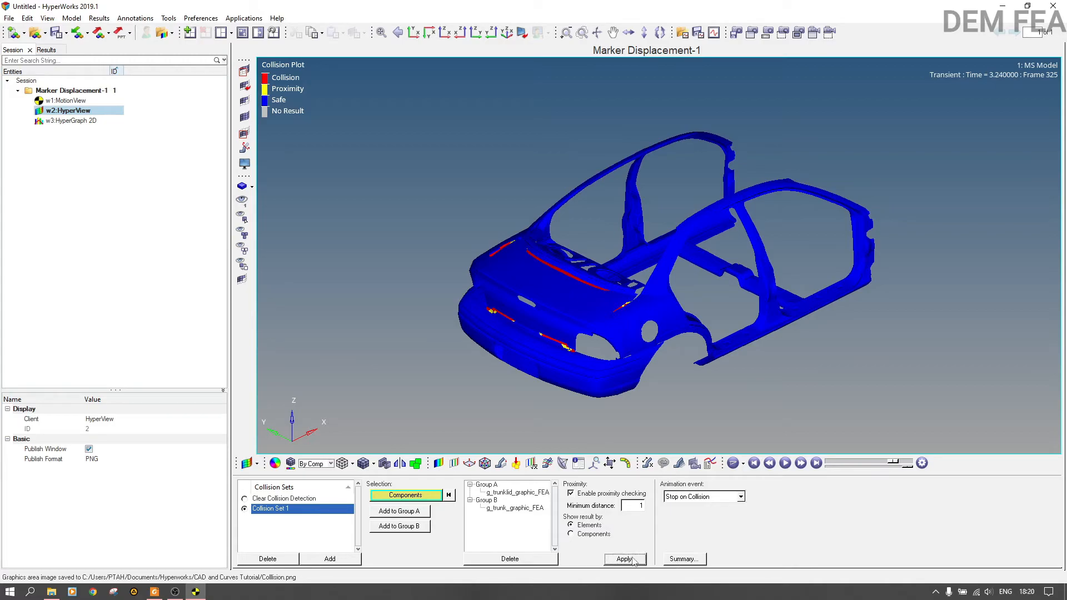
pyautogui.click(786, 465)
pyautogui.moveTo(893, 463); pyautogui.dragTo(828, 464)
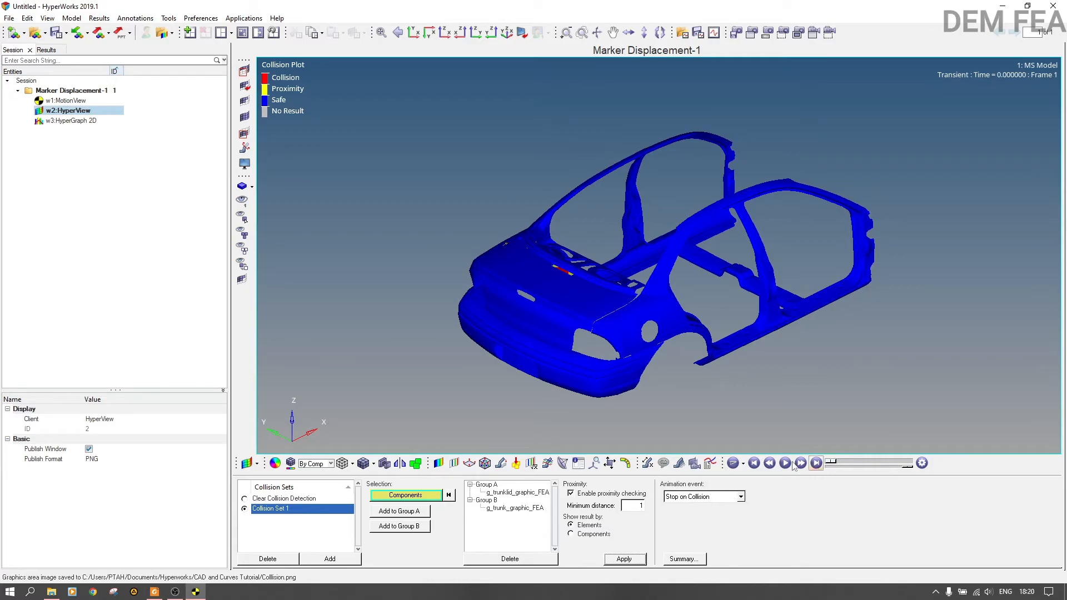
pyautogui.click(800, 463)
pyautogui.click(785, 465)
pyautogui.click(785, 463)
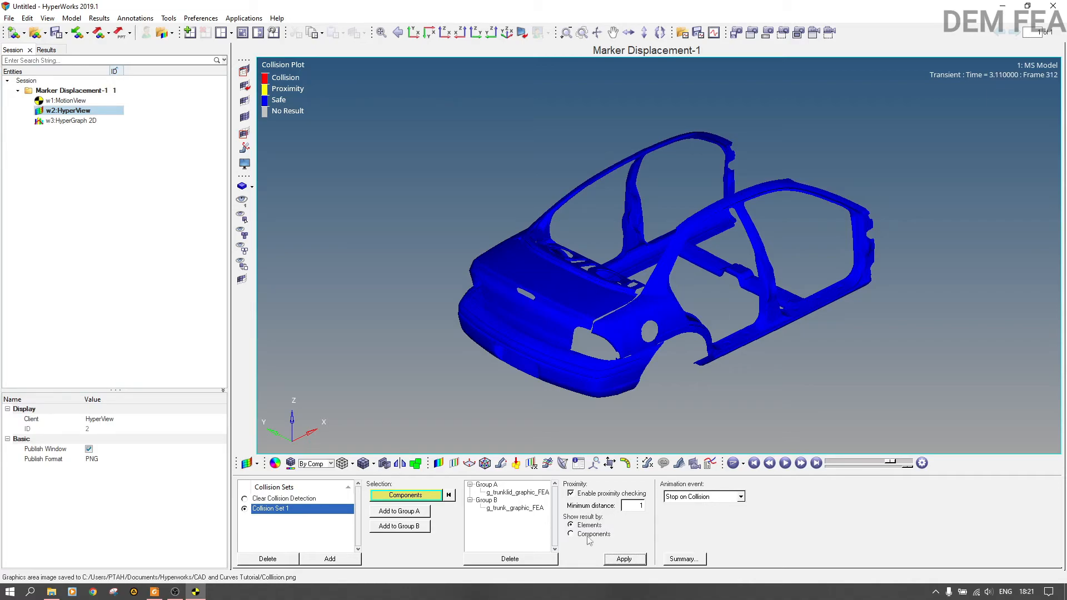
# Save the collision summary as a text file named collision
pyautogui.click(681, 561)
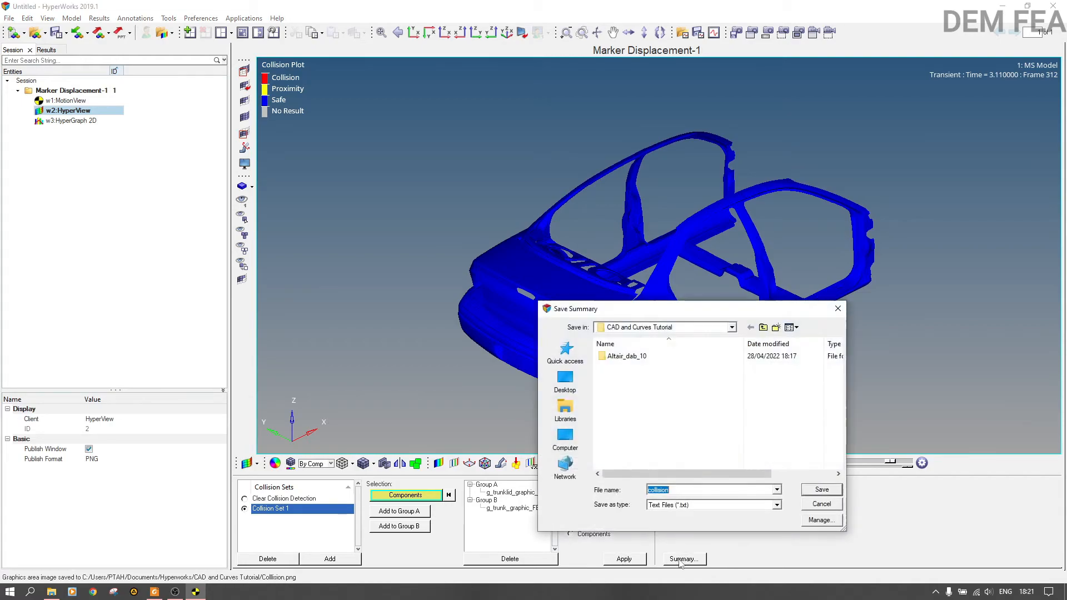
pyautogui.click(828, 491)
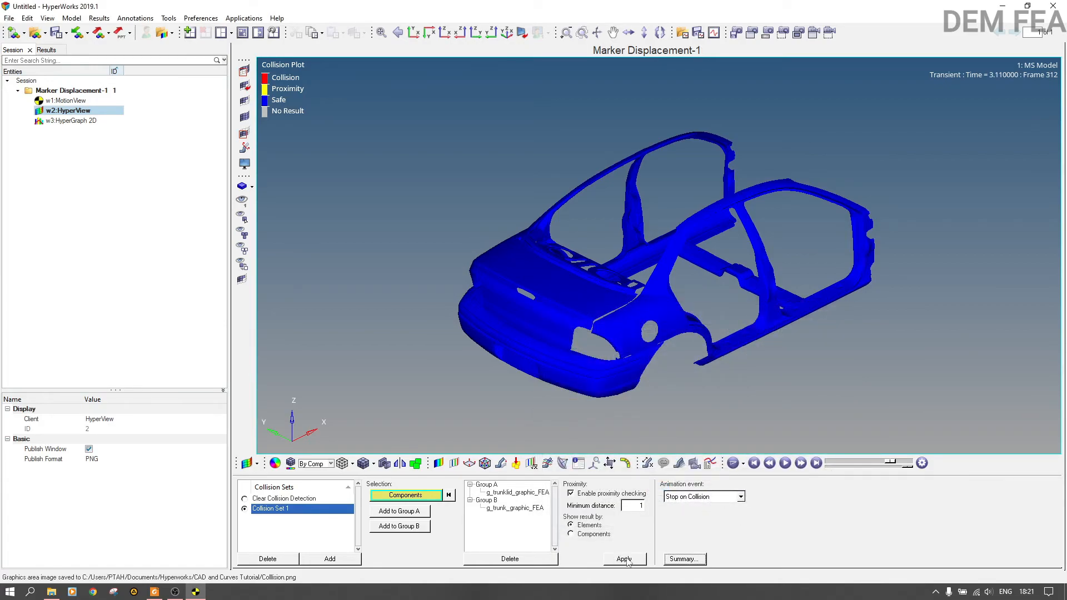
# Set the animation event to Ignore Collisions, show the results by components, apply, and play the animation
pyautogui.click(686, 499)
pyautogui.click(680, 514)
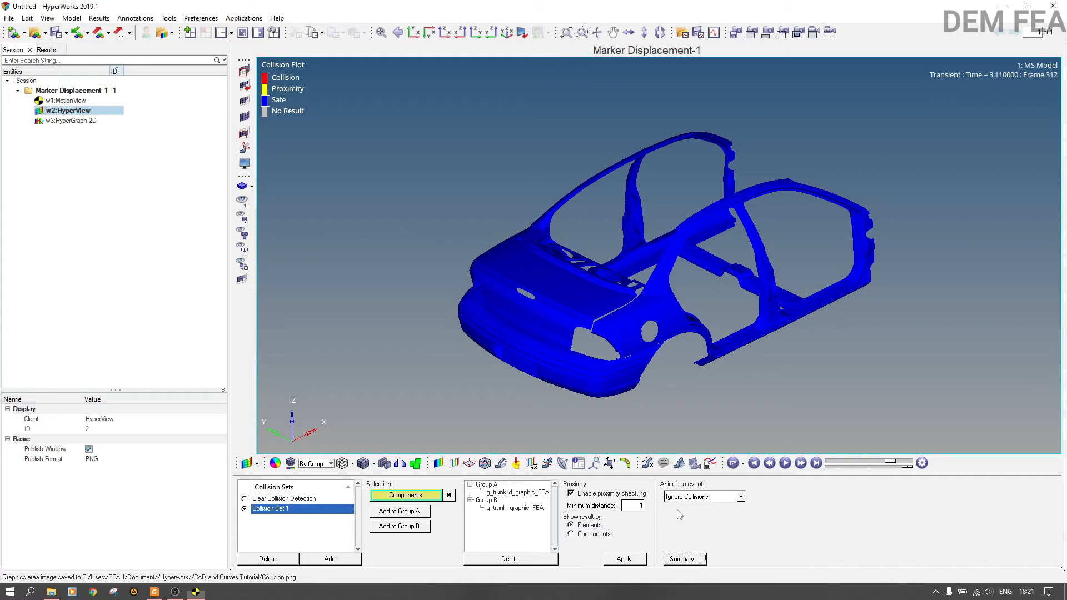
pyautogui.click(592, 535)
pyautogui.click(630, 561)
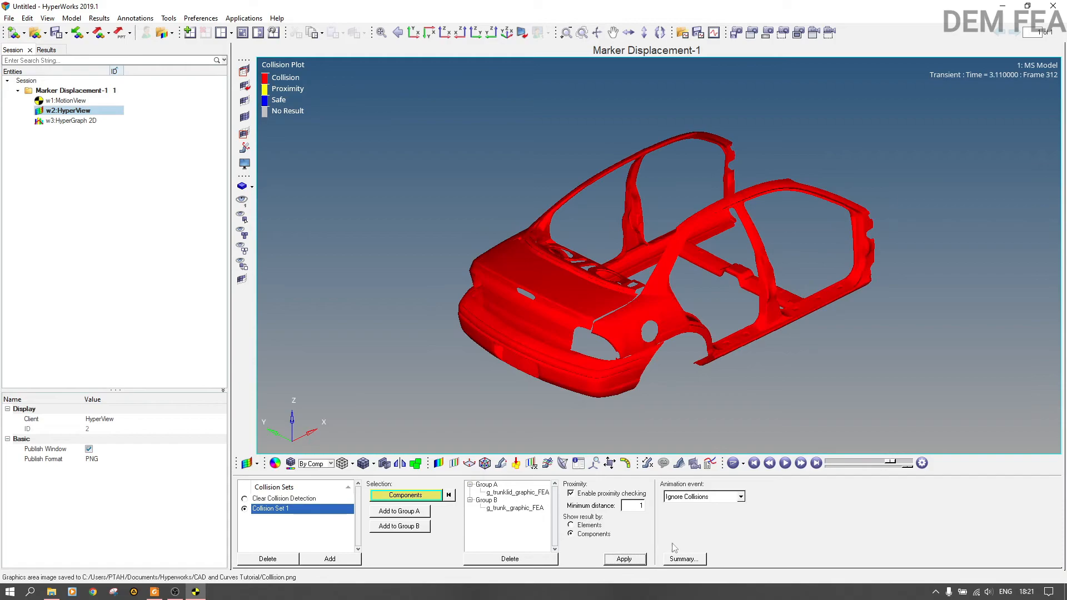
pyautogui.click(785, 465)
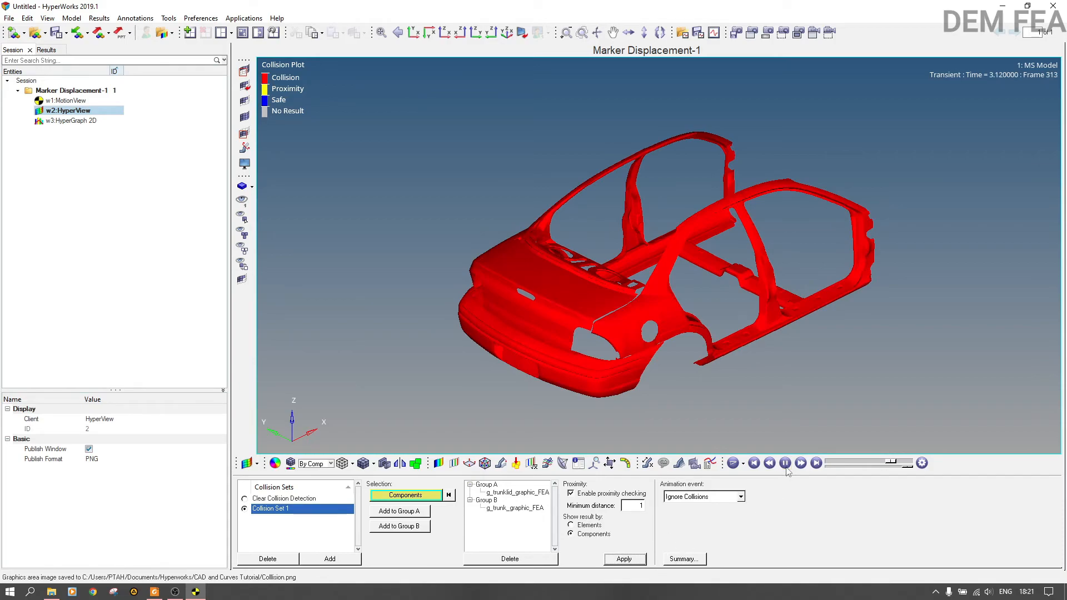
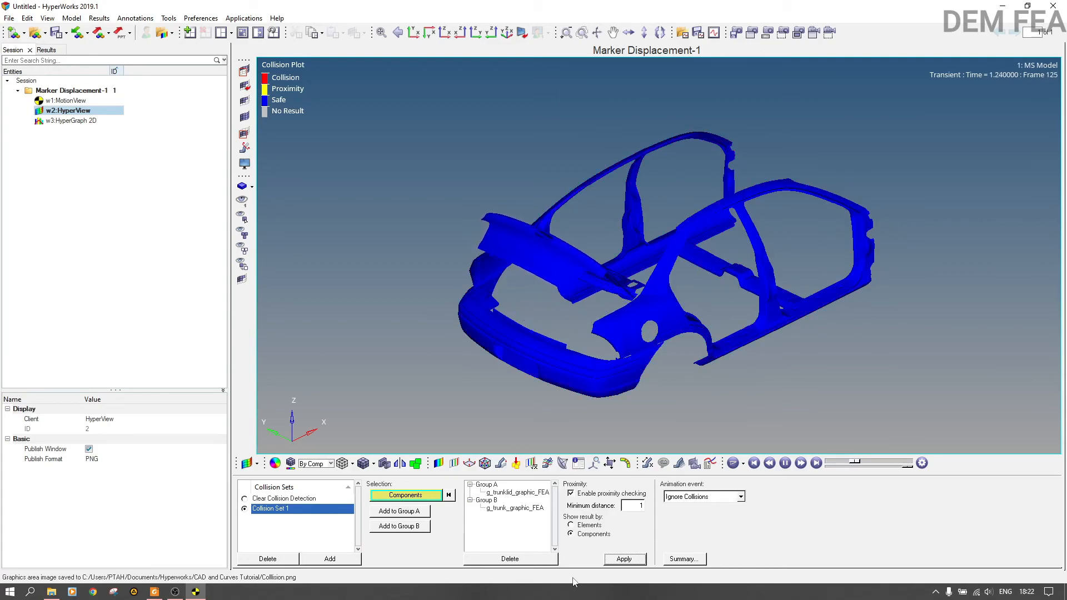
# Save another collision summary as a text file named collision elements
pyautogui.click(685, 559)
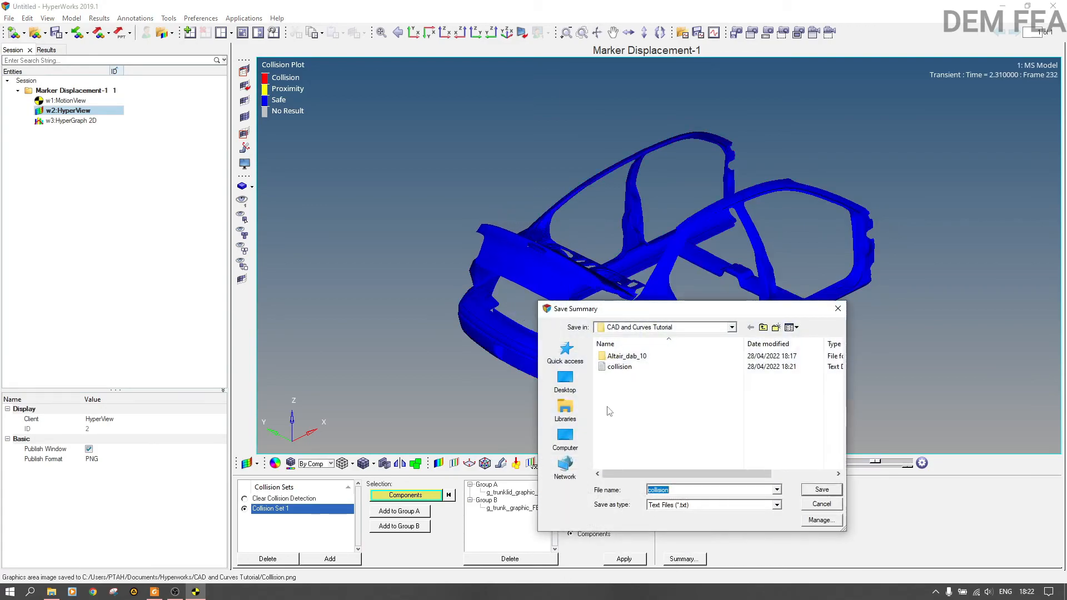
pyautogui.click(679, 493)
pyautogui.write('elements')
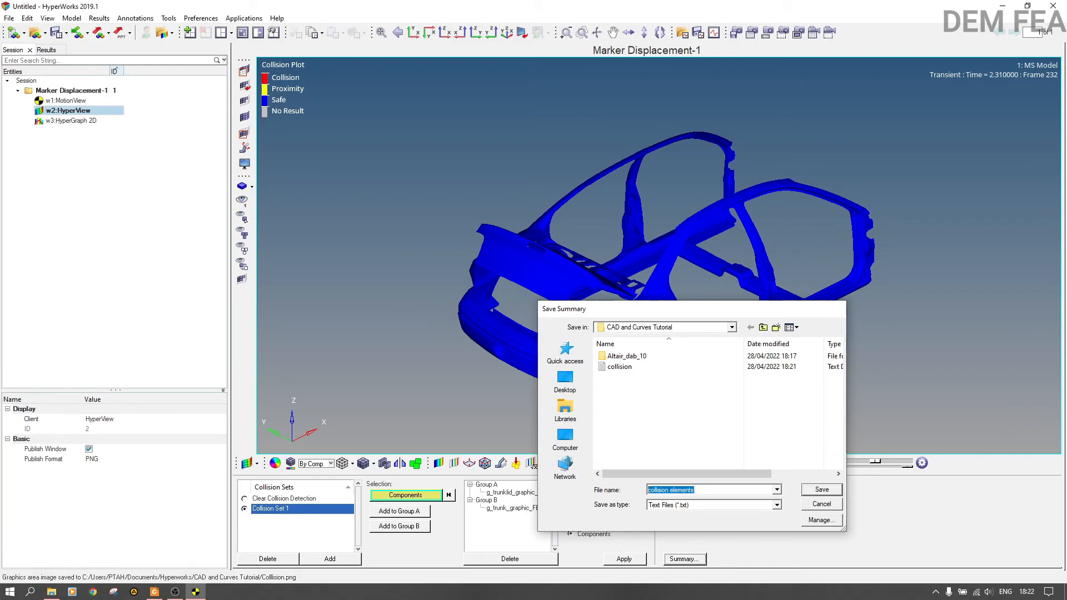
pyautogui.press('Return')
# Set the animation event to Stop on Proximity Violation, show results by elements, apply, and return the animation to its first frame
pyautogui.click(680, 496)
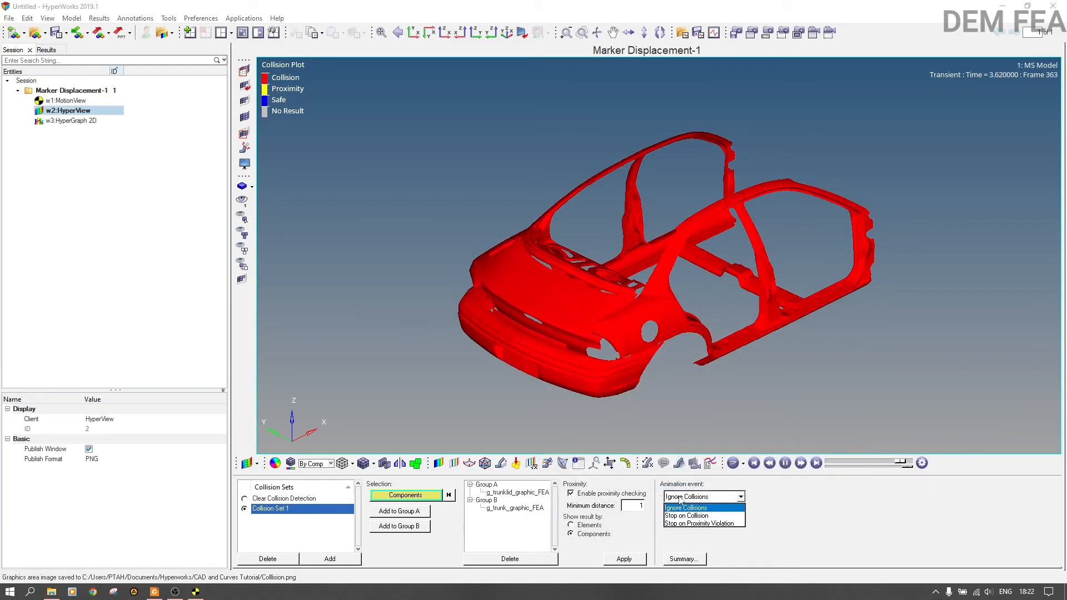
pyautogui.click(688, 523)
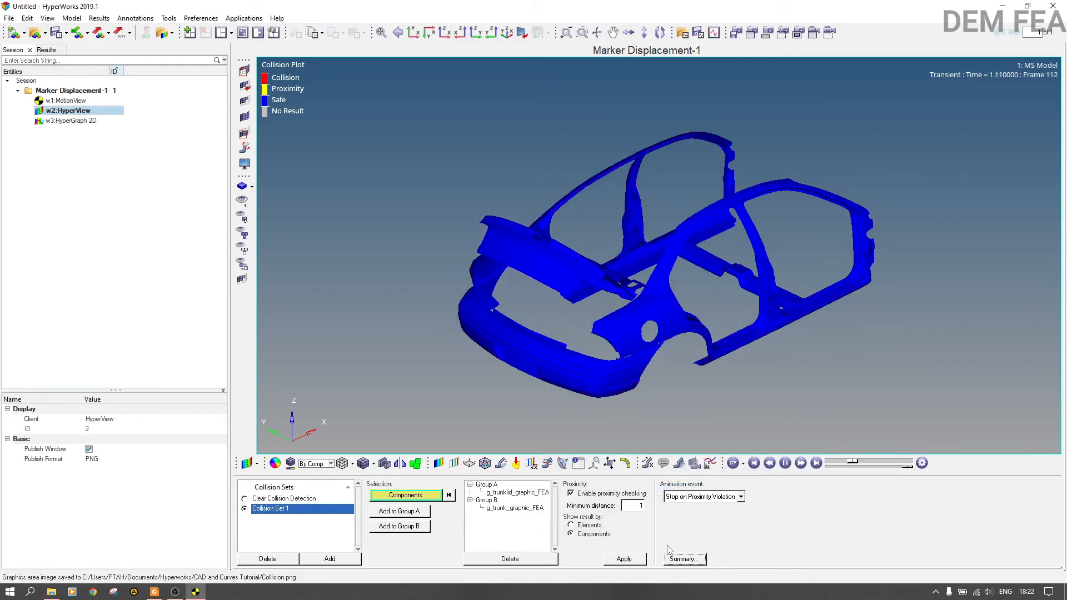
pyautogui.click(571, 525)
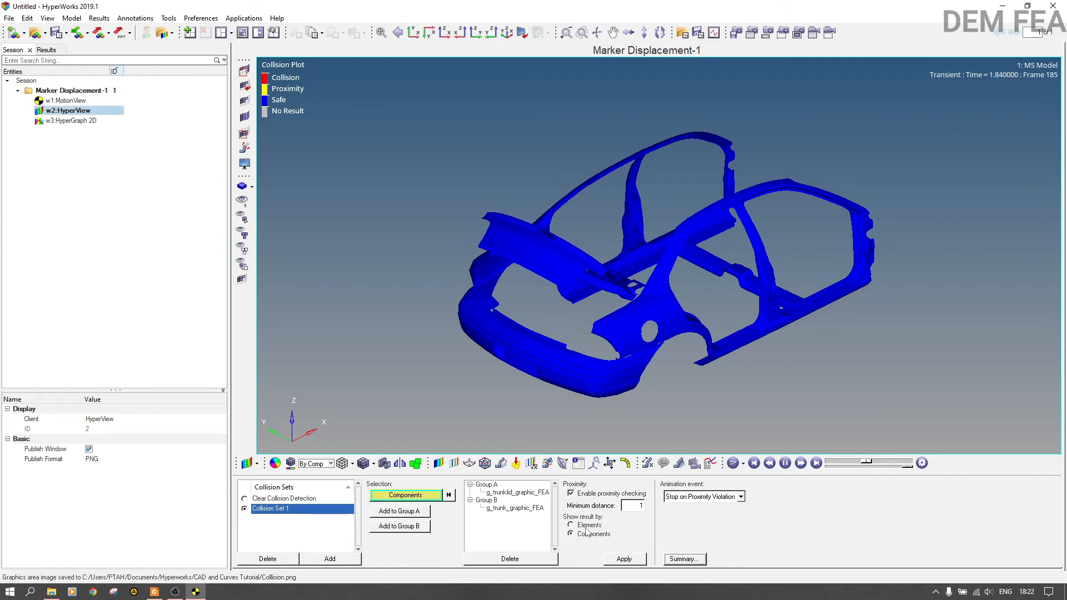
pyautogui.click(613, 559)
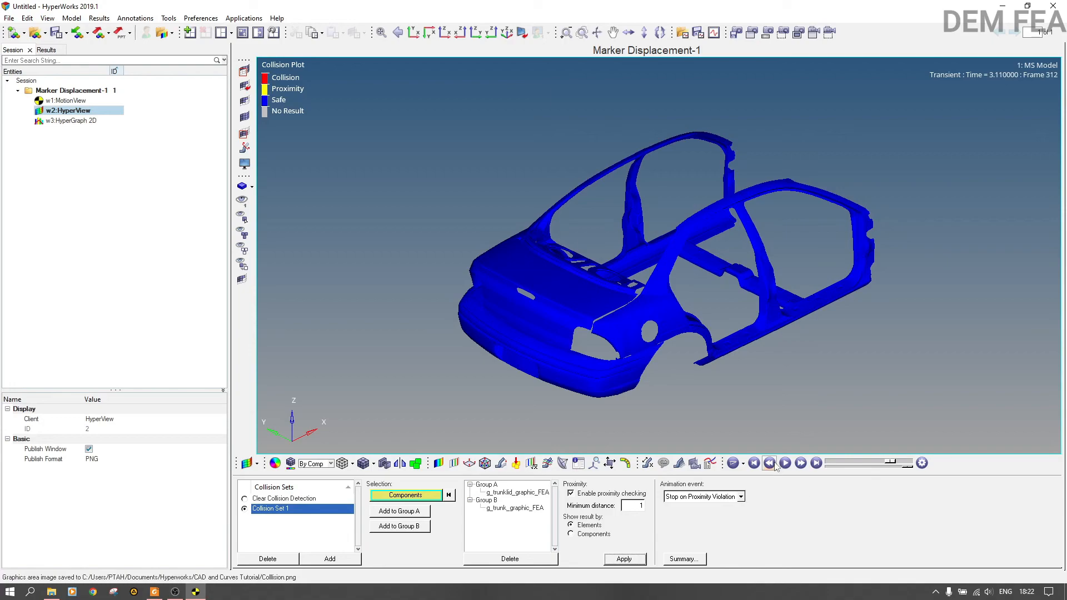
pyautogui.click(754, 463)
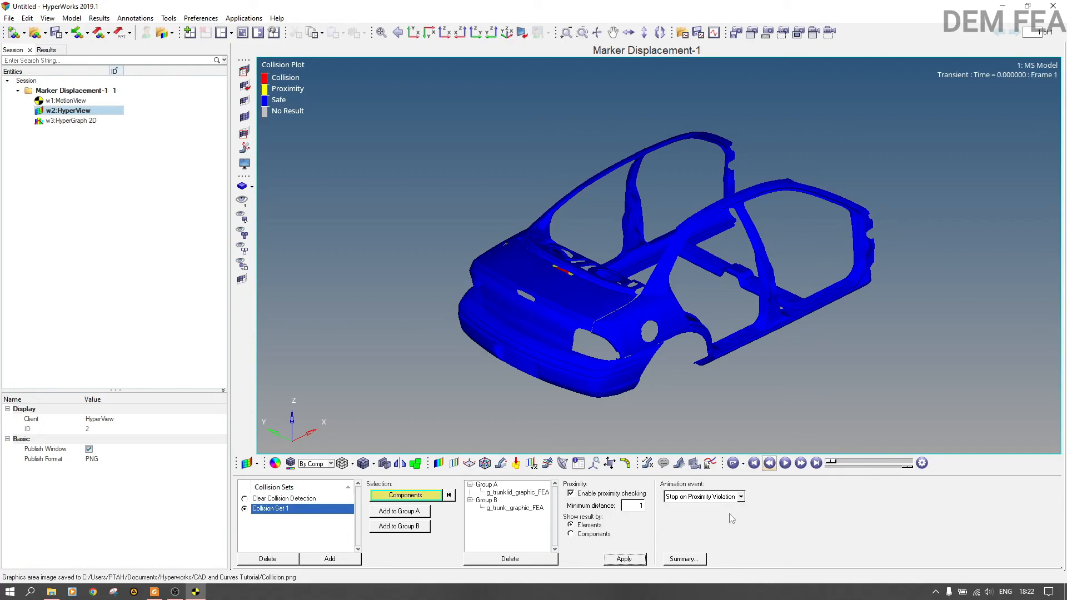
# Play the animation with the proximity stop active and examine the flagged elements along the trunk lid edge up close
pyautogui.click(785, 463)
pyautogui.scroll(5, 579, 278)
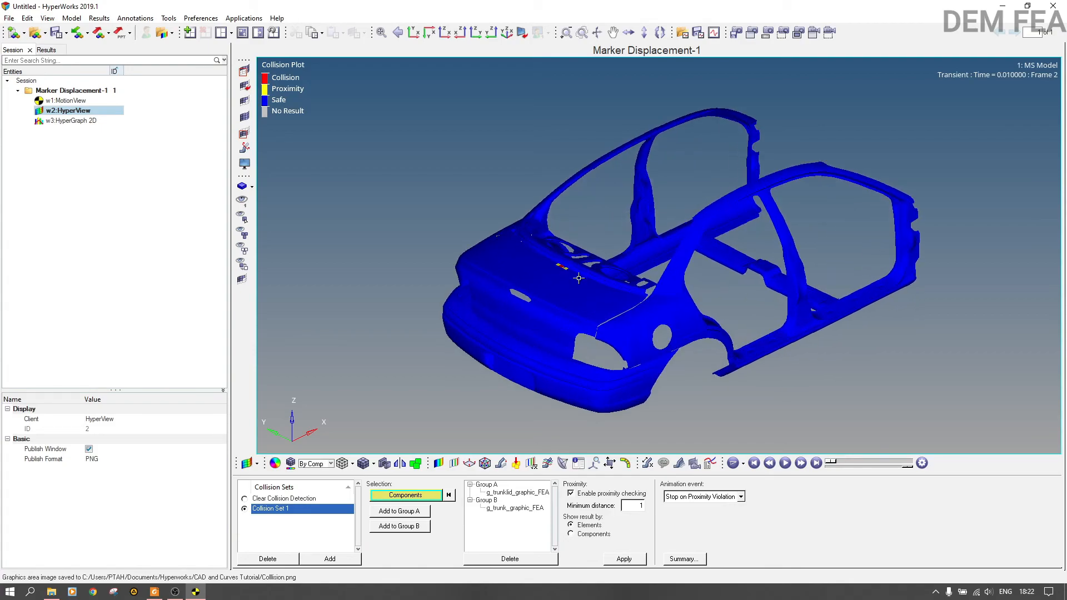
pyautogui.scroll(2, 579, 279)
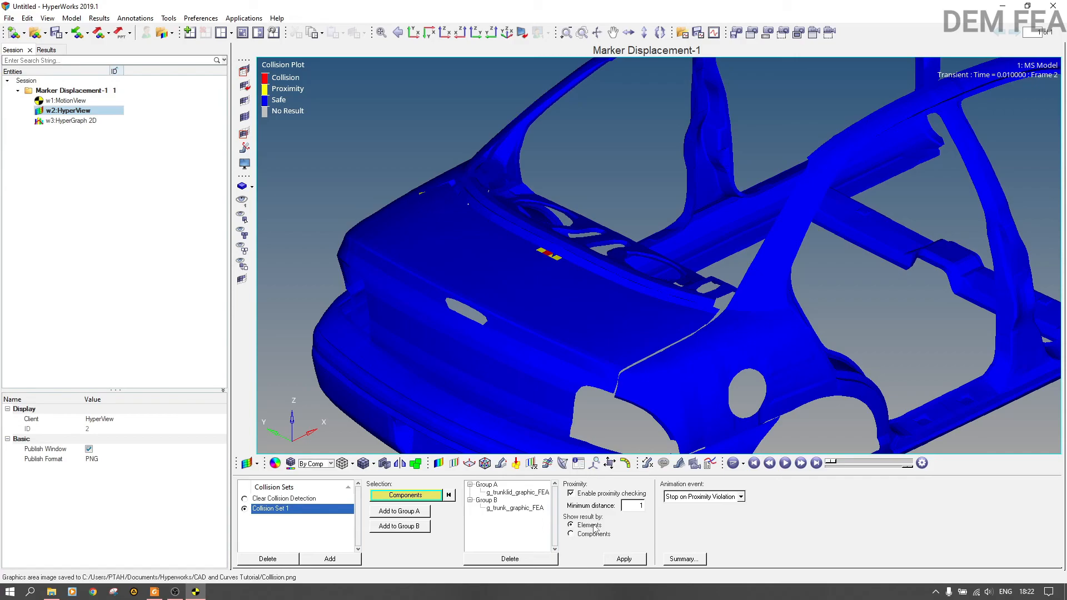
# Open the collision text file from the CAD and Curves Tutorial folder in File Explorer and find and highlight the incident entry at TIME 3.11
pyautogui.click(47, 593)
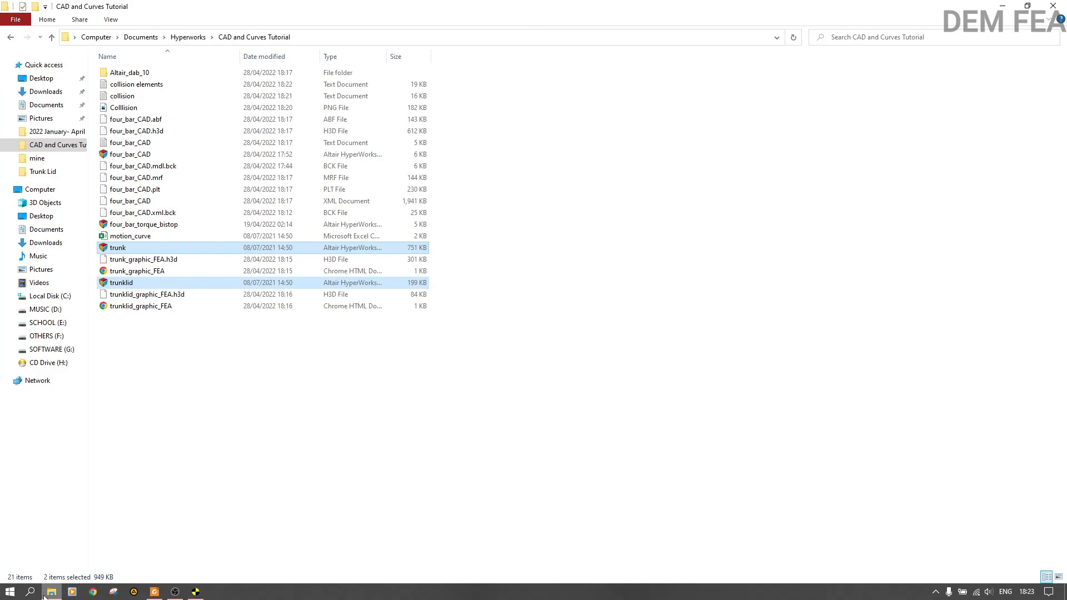
pyautogui.doubleClick(154, 98)
pyautogui.scroll(-1, 460, 372)
pyautogui.scroll(-16, 460, 372)
pyautogui.scroll(-6, 461, 369)
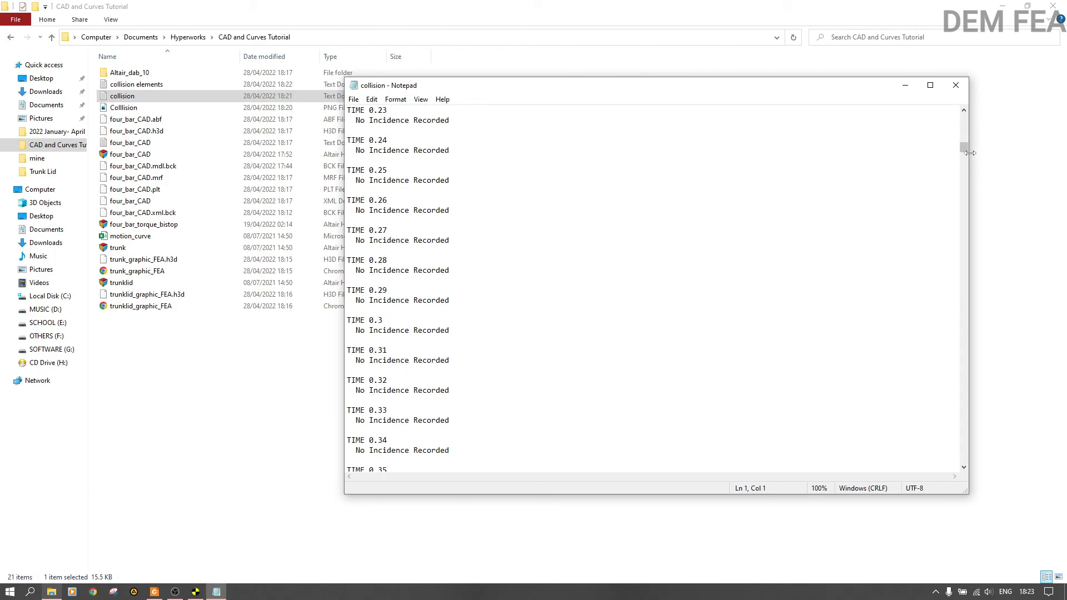
pyautogui.moveTo(961, 149); pyautogui.dragTo(964, 469)
pyautogui.scroll(7, 453, 416)
pyautogui.scroll(20, 451, 417)
pyautogui.scroll(11, 451, 417)
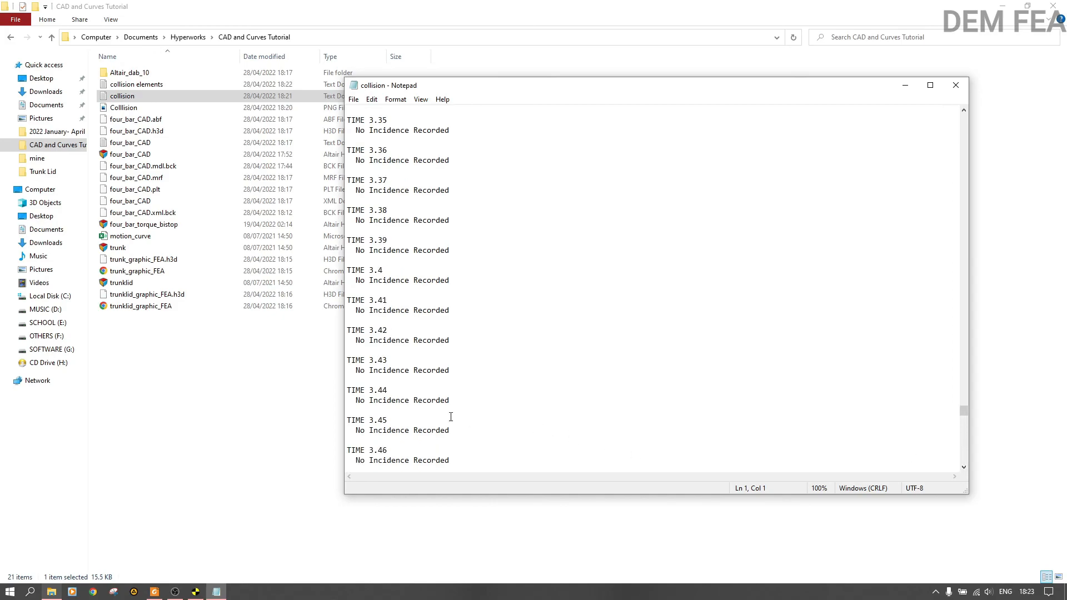
pyautogui.scroll(20, 451, 417)
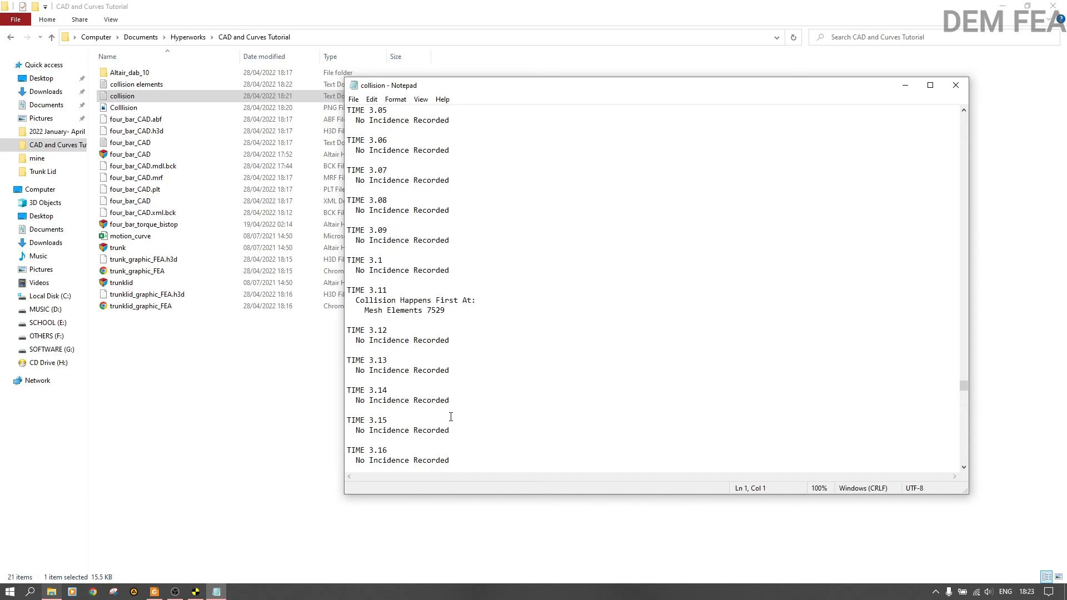
pyautogui.moveTo(449, 311); pyautogui.dragTo(378, 301)
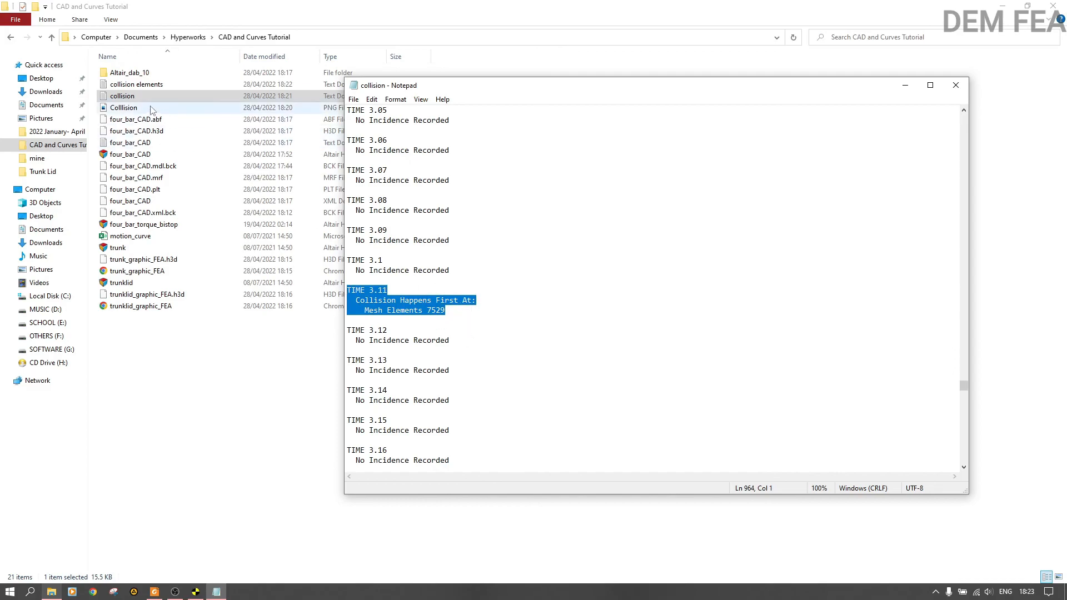
# Open the collision elements text file, review its incidents from the start and around TIME 3.11, and return to HyperWorks
pyautogui.doubleClick(184, 84)
pyautogui.scroll(-12, 431, 317)
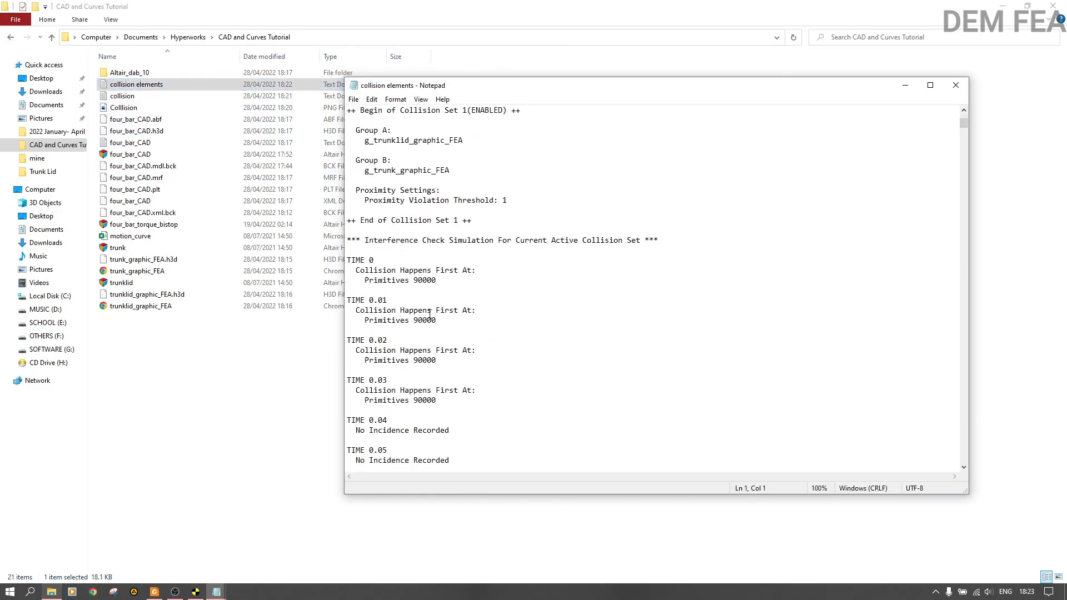
pyautogui.moveTo(964, 138); pyautogui.dragTo(972, 372)
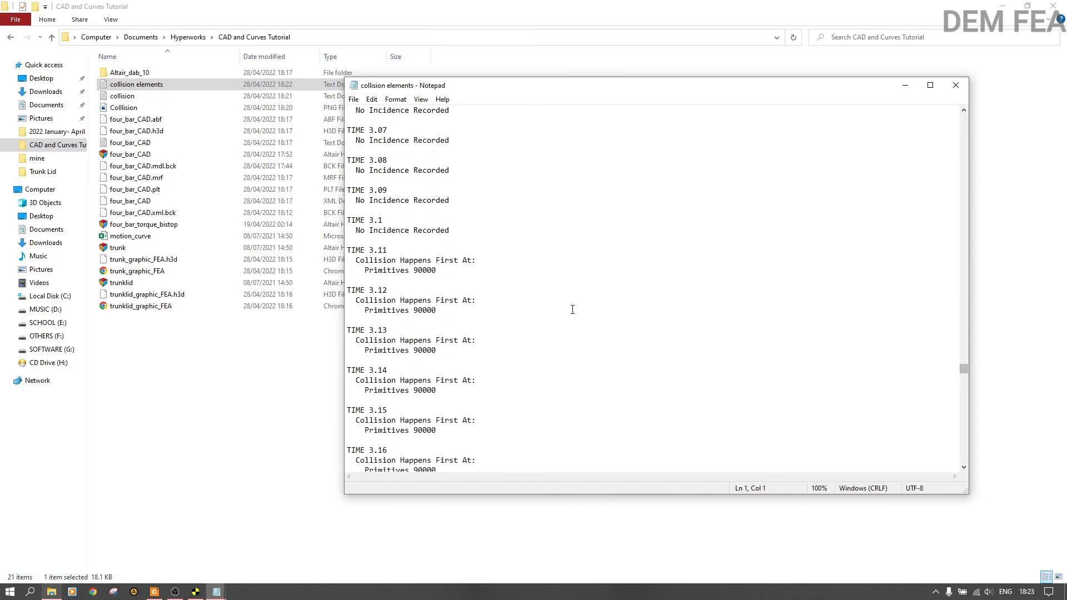
pyautogui.moveTo(370, 250); pyautogui.dragTo(421, 254)
pyautogui.click(196, 591)
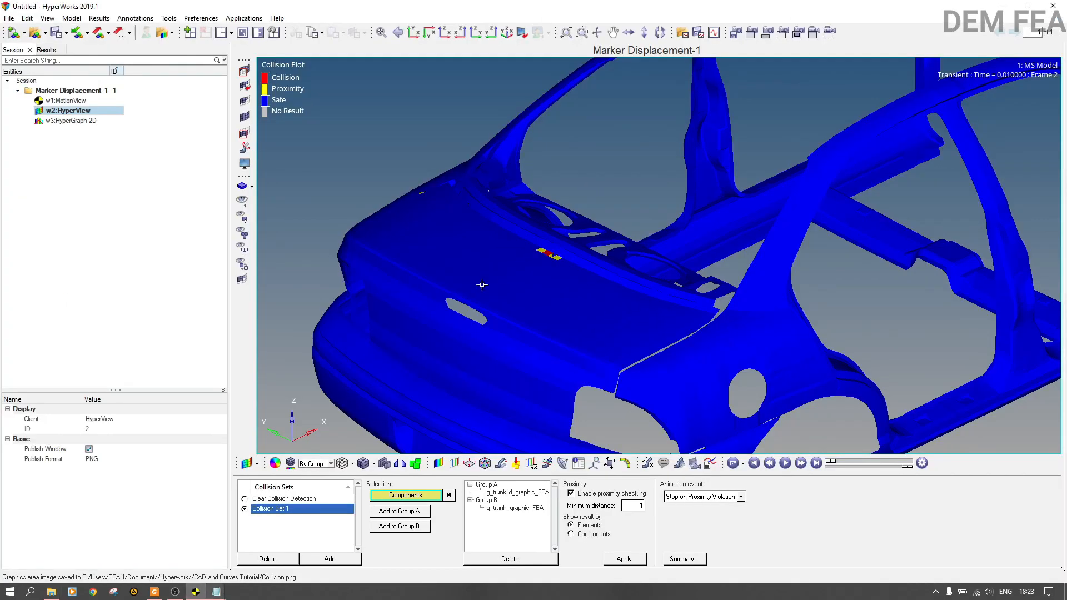